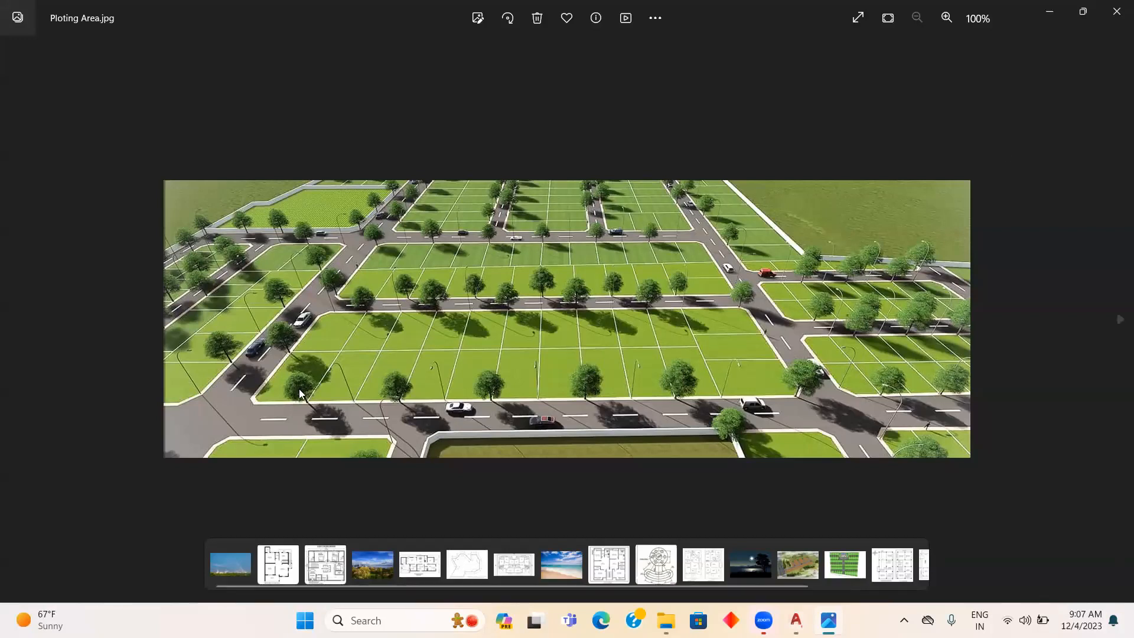
Examine the plot blocks, roads and boundaries in the Ploting Area.jpg reference image.
key("ctrl+plus")
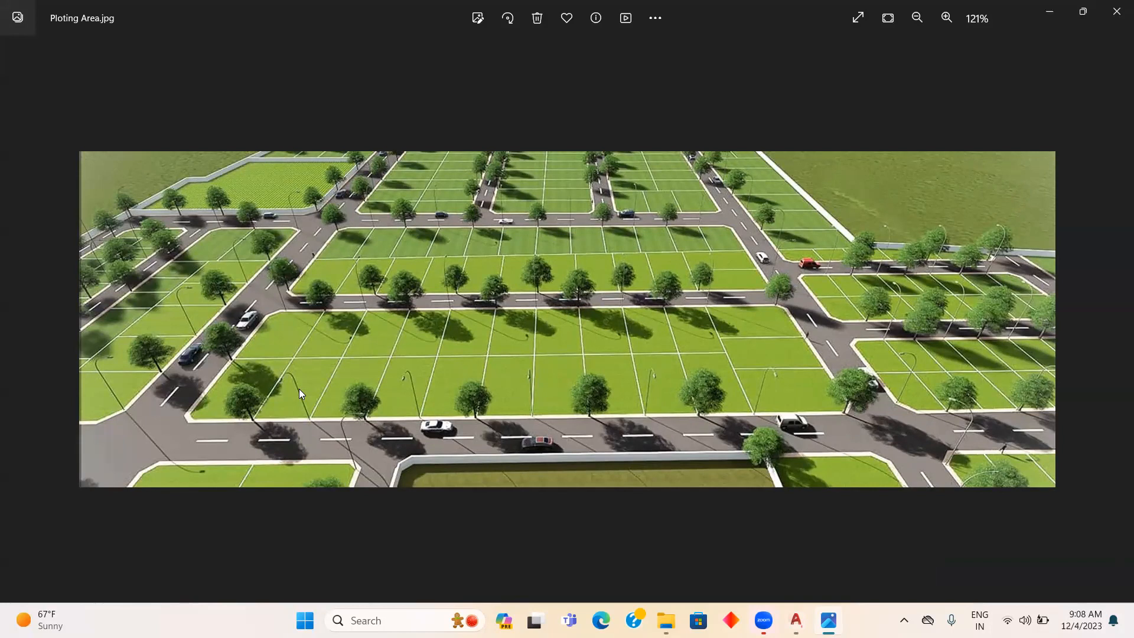
scroll(346, 452, "up", 5)
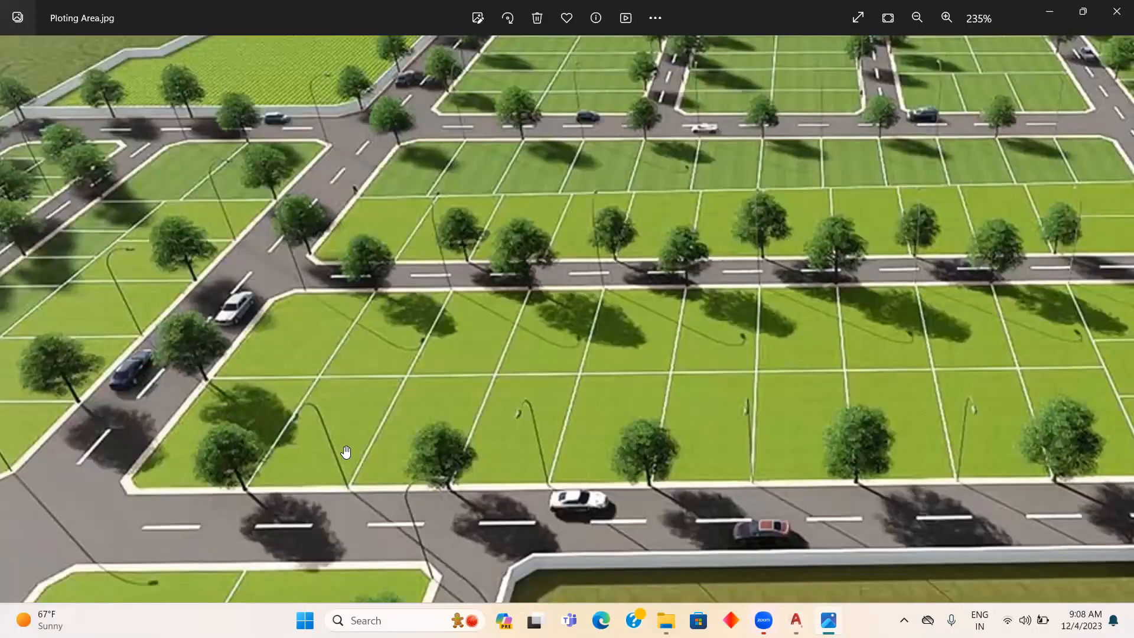
scroll(346, 452, "down", 1)
scroll(496, 361, "down", 1)
scroll(413, 354, "down", 1)
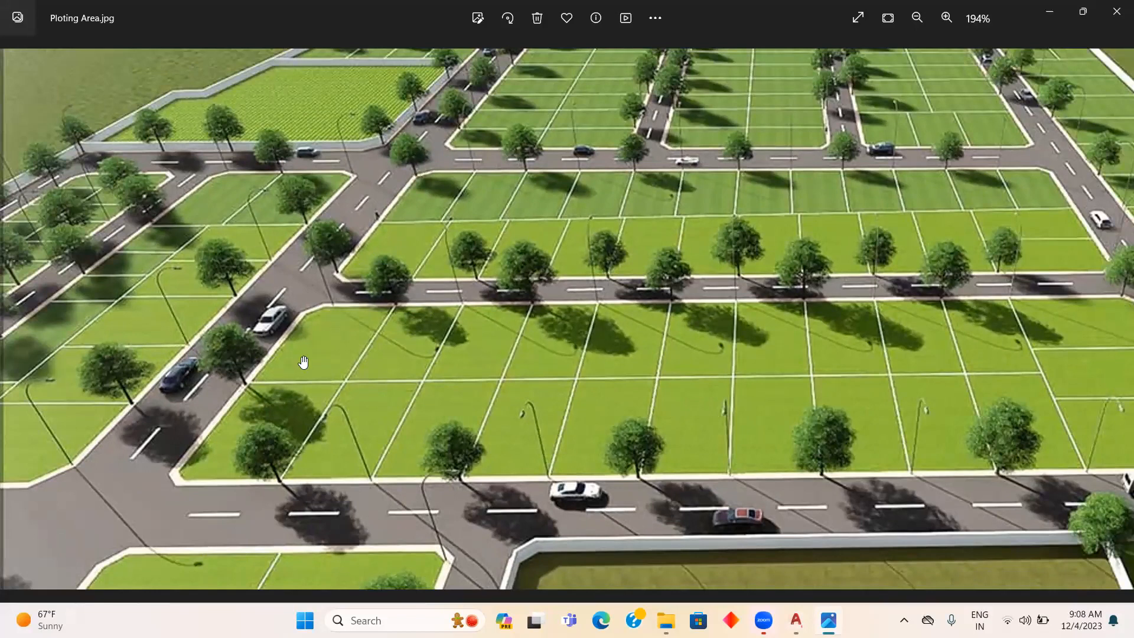
scroll(242, 353, "down", 2)
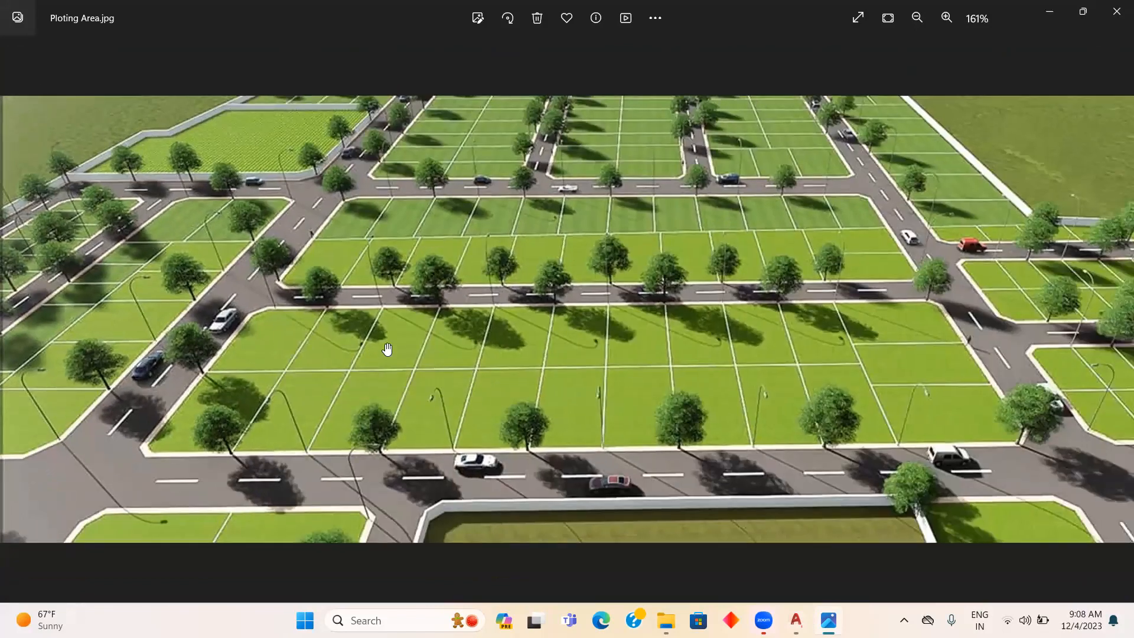
scroll(319, 307, "down", 2)
scroll(165, 158, "up", 2)
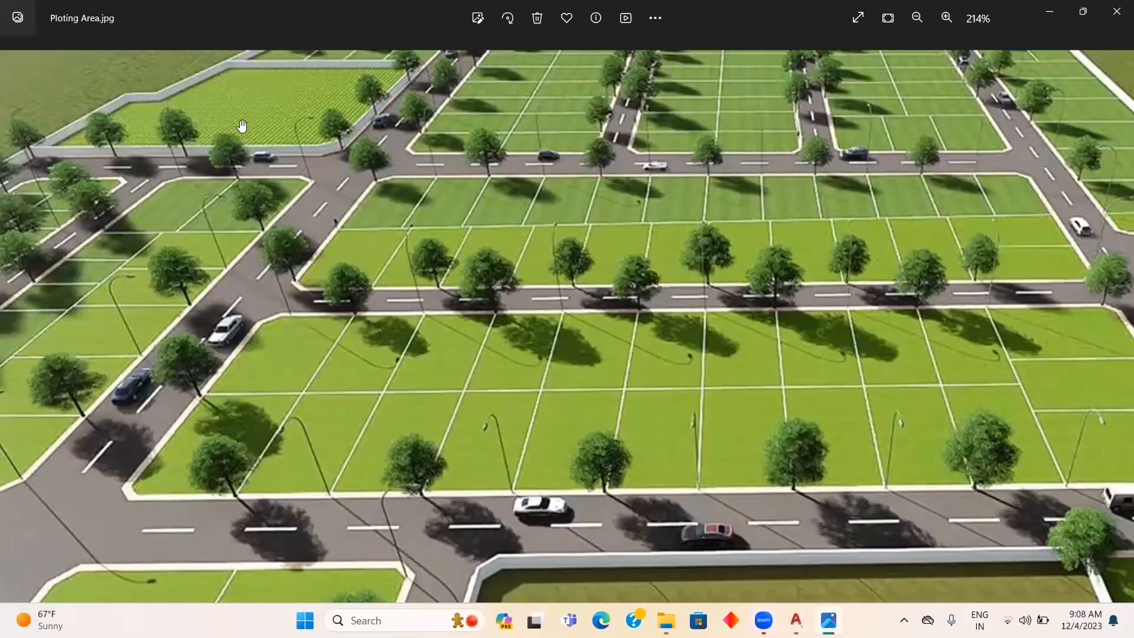
scroll(272, 88, "up", 2)
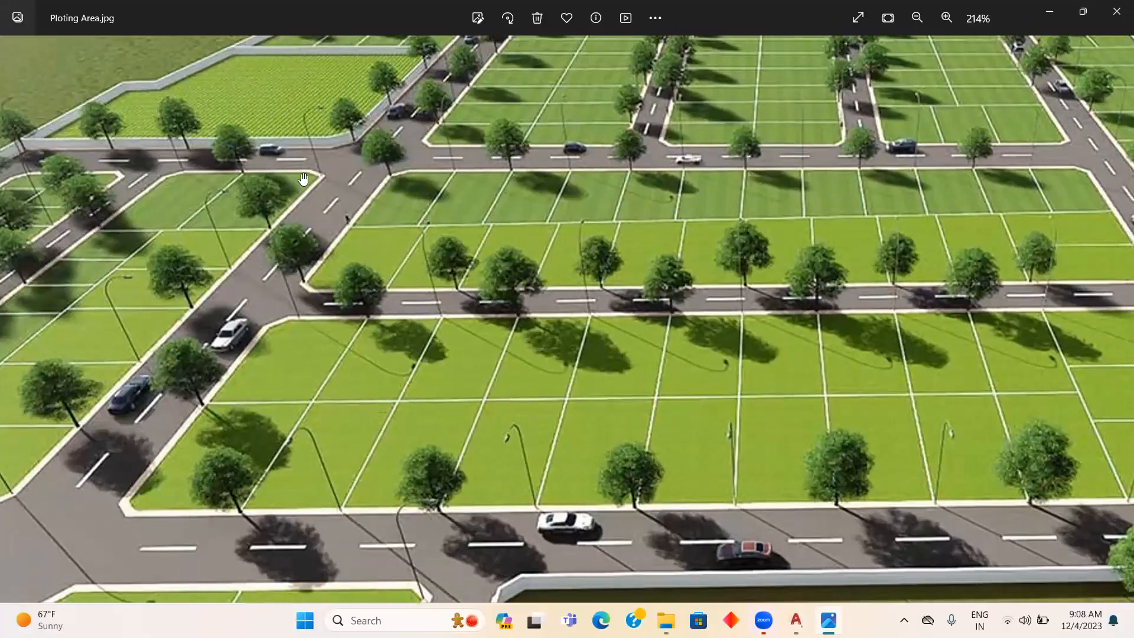
scroll(346, 312, "down", 2)
scroll(386, 331, "up", 1)
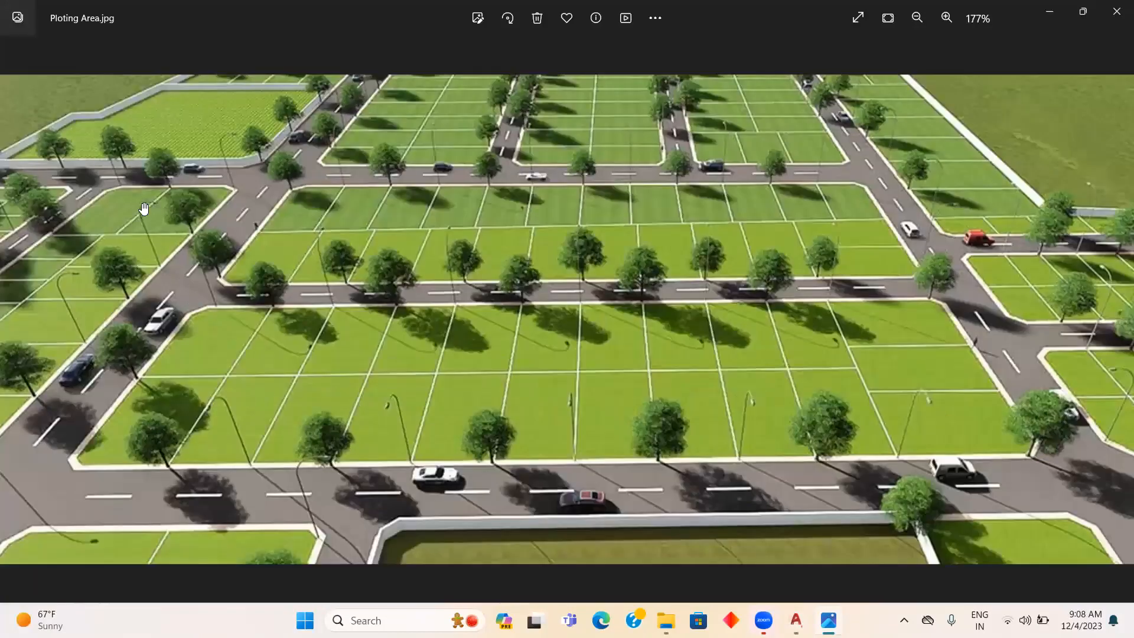
scroll(252, 204, "up", 1)
scroll(398, 288, "down", 2)
scroll(398, 288, "down", 2)
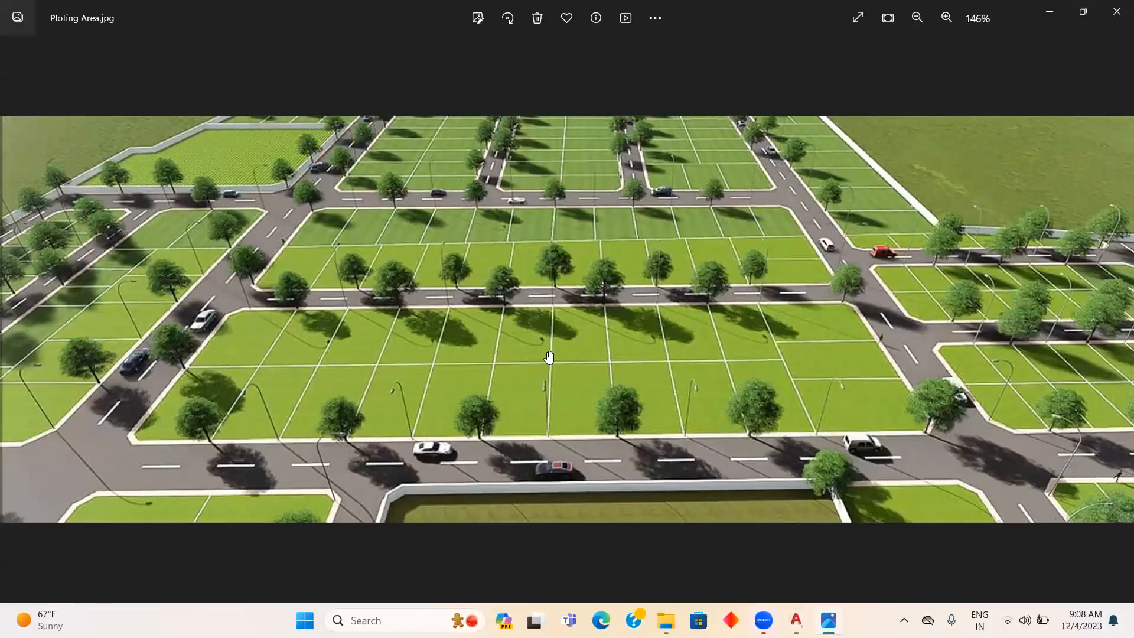
scroll(572, 356, "up", 2)
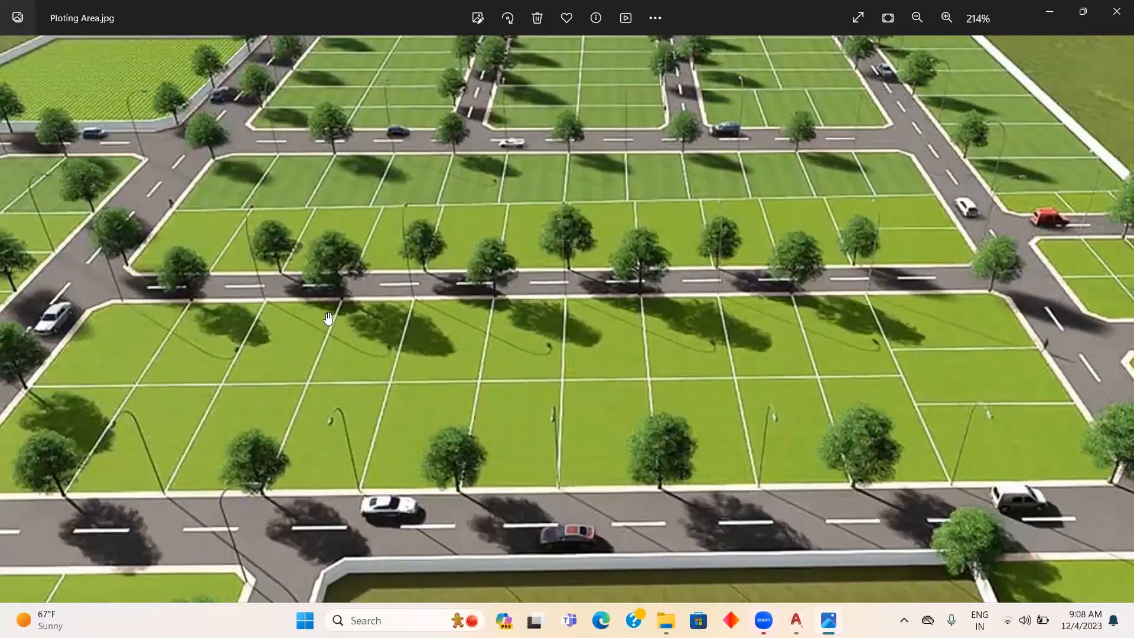
scroll(477, 328, "down", 3)
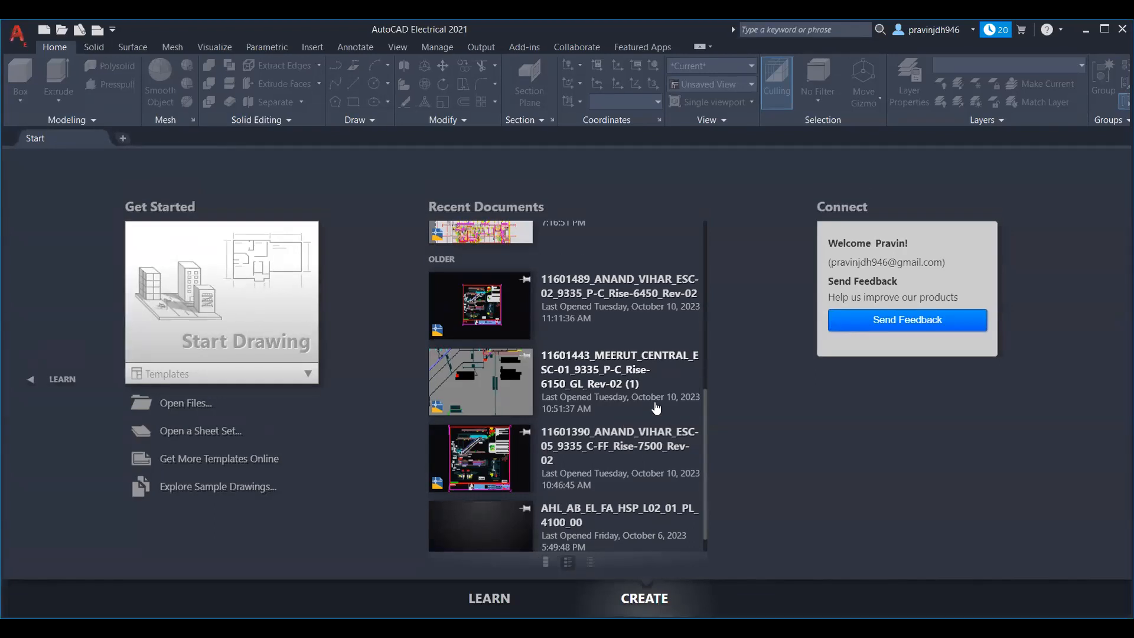
Switch to AutoCAD Electrical and start a new blank drawing.
left_click(218, 345)
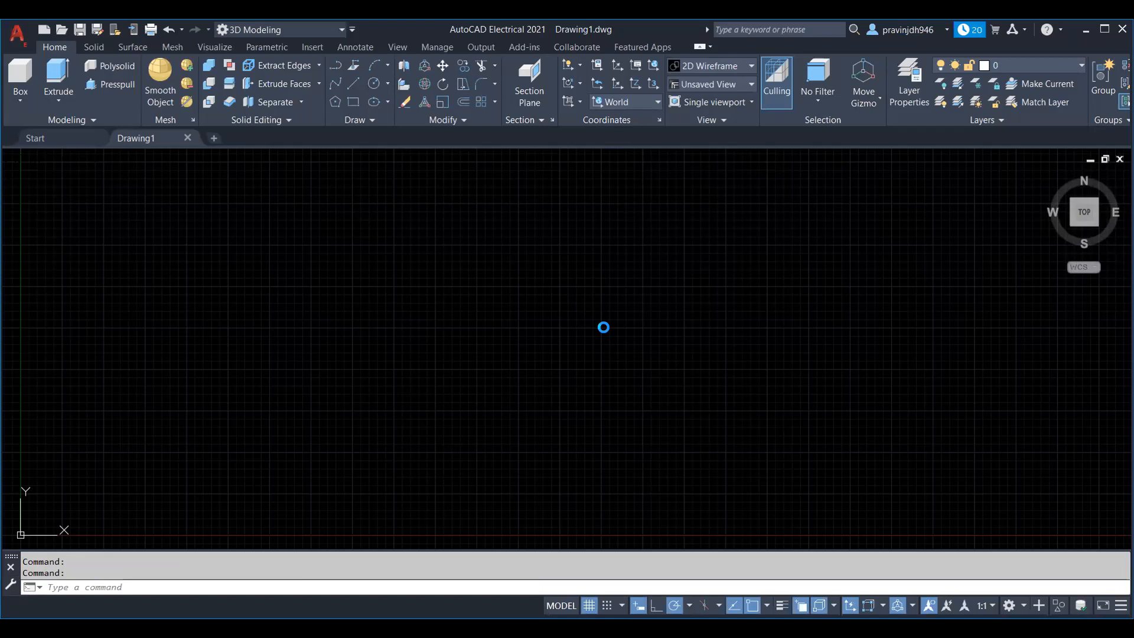
scroll(697, 412, "down", 5)
scroll(626, 334, "up", 4)
Switch the workspace to 2D Drafting & Annotation and display the classic menu bar.
left_click(258, 34)
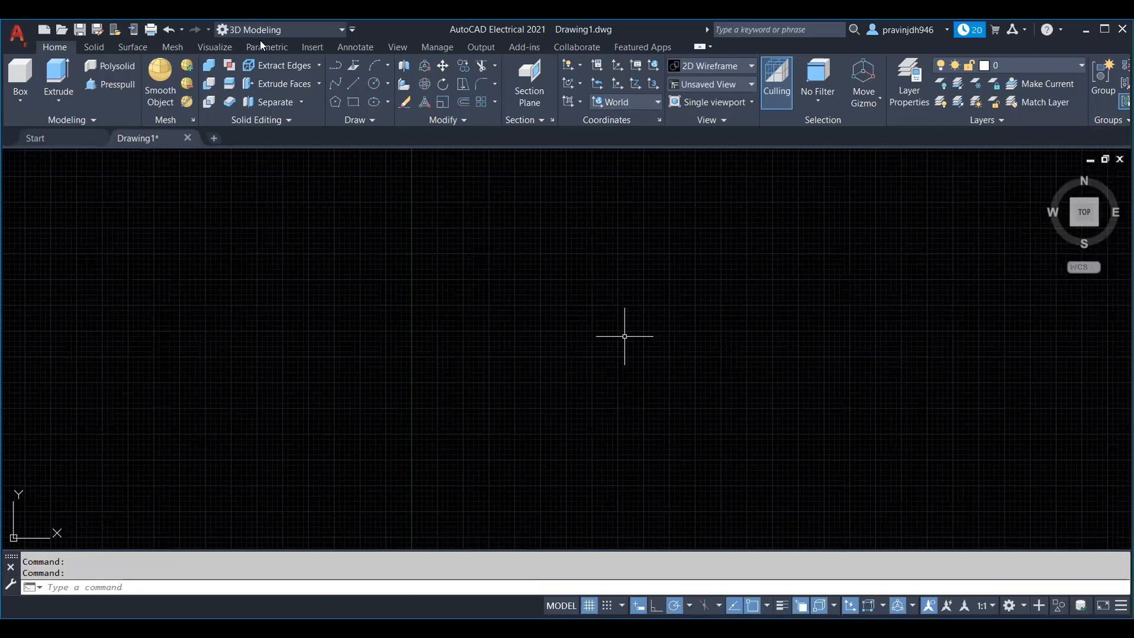
left_click(269, 80)
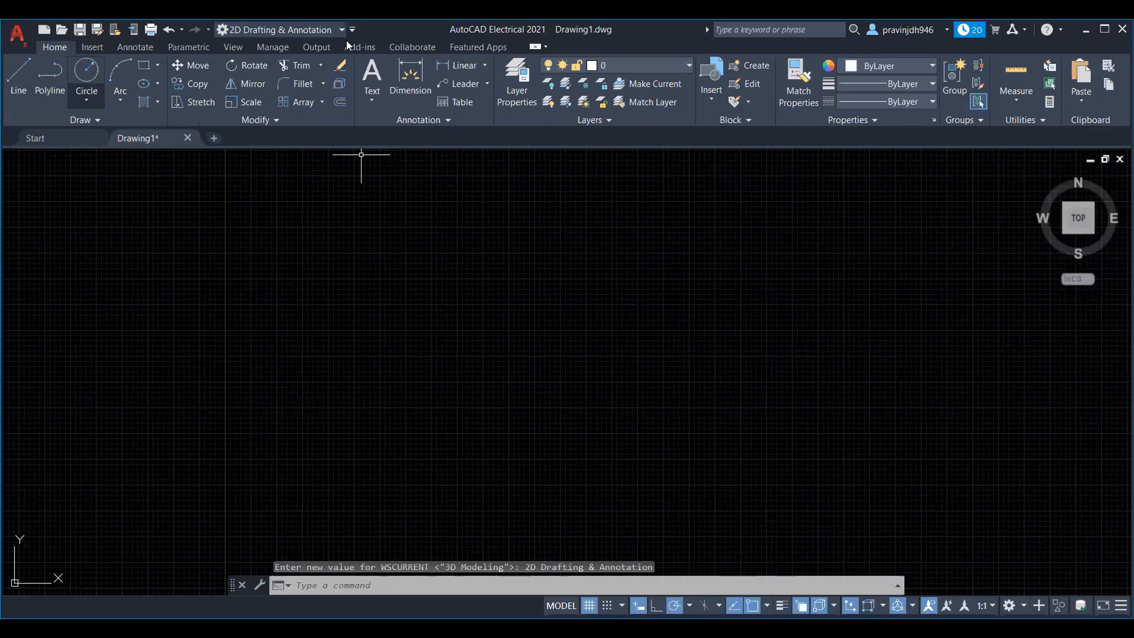
left_click(352, 29)
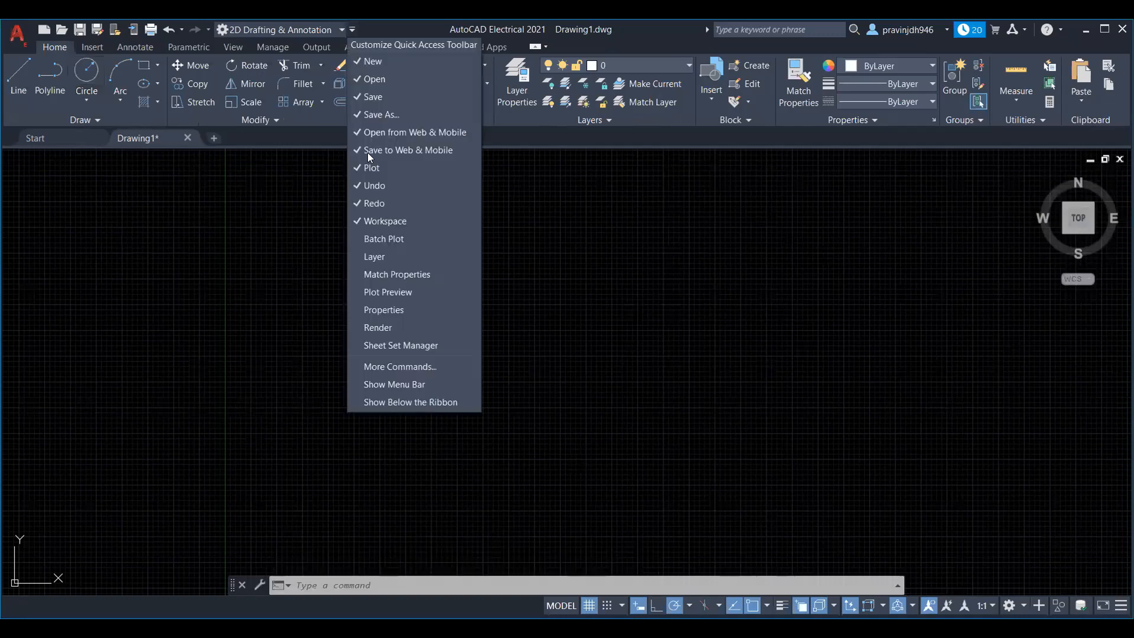
left_click(397, 385)
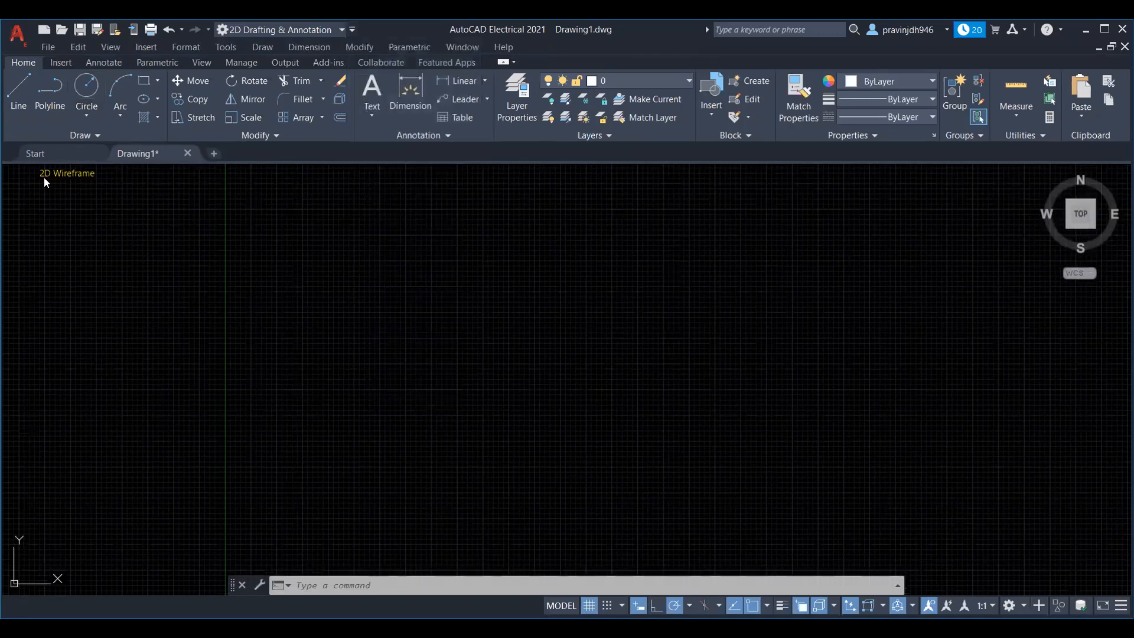
Set the viewport's visual style to 2D Wireframe and its view to Top.
left_click(44, 178)
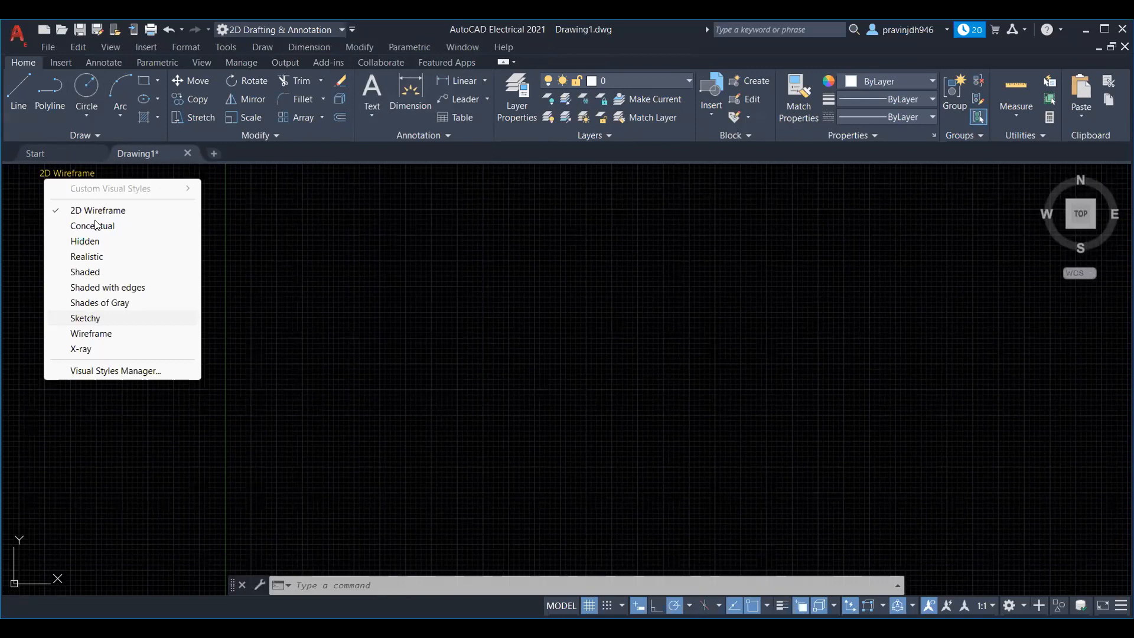
left_click(94, 208)
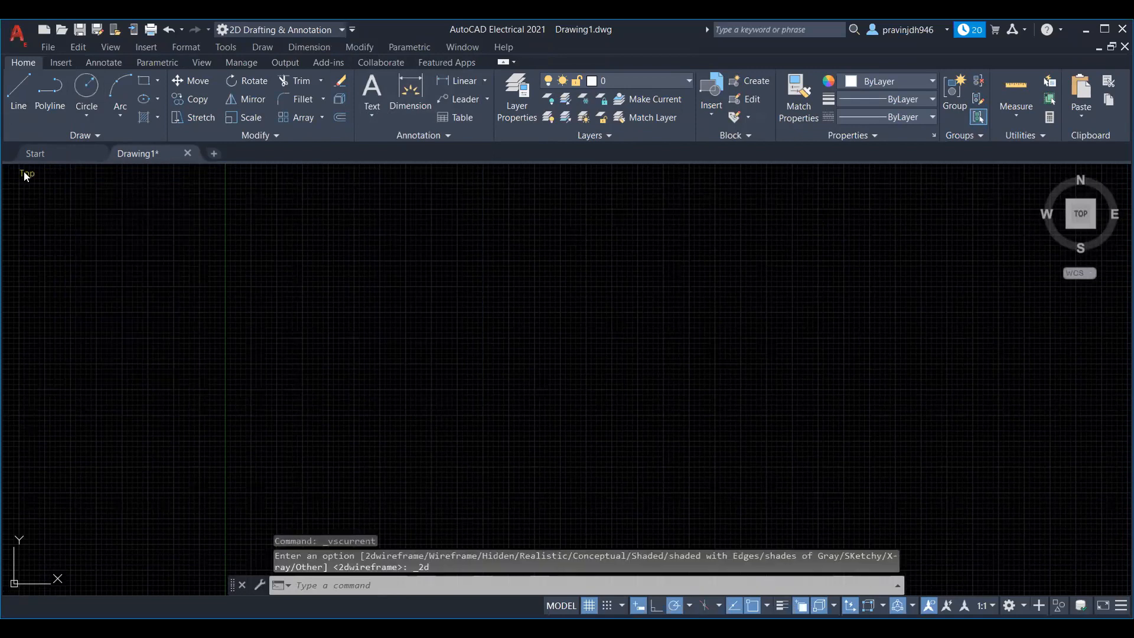
left_click(27, 174)
left_click(59, 211)
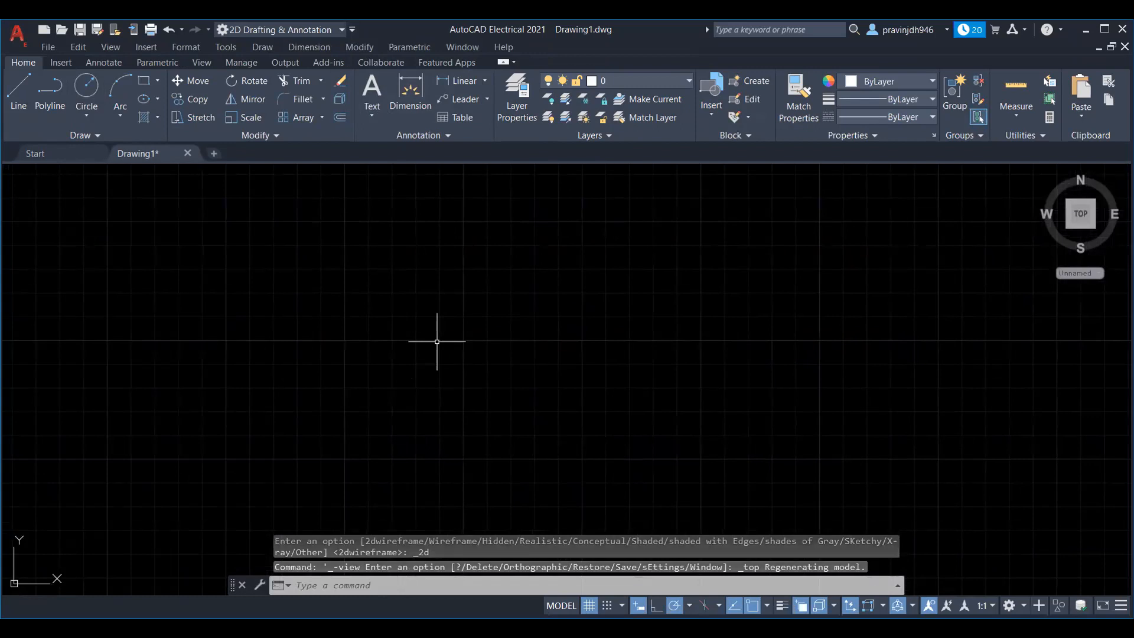
Set the drawing's length units to the Architectural type.
type("un")
key("Return")
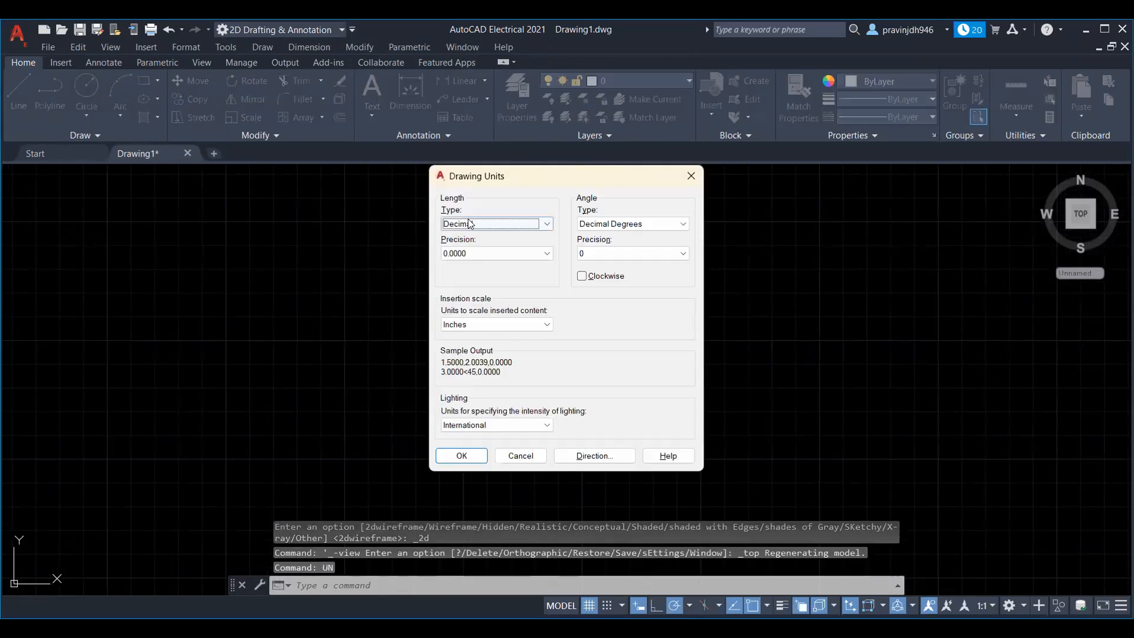
left_click(471, 224)
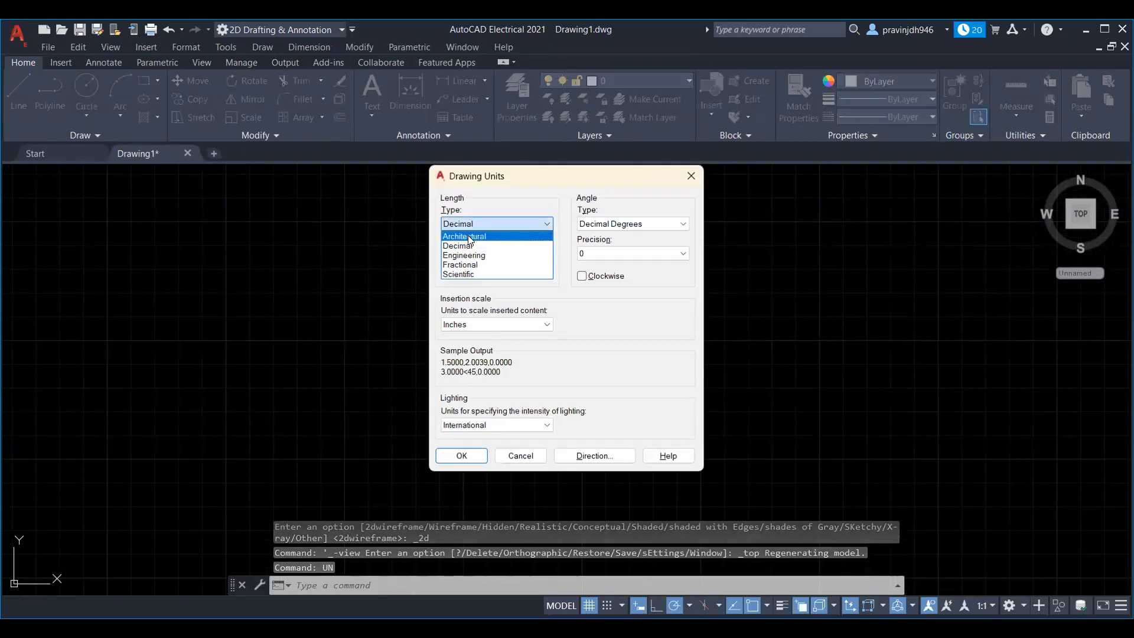
left_click(466, 236)
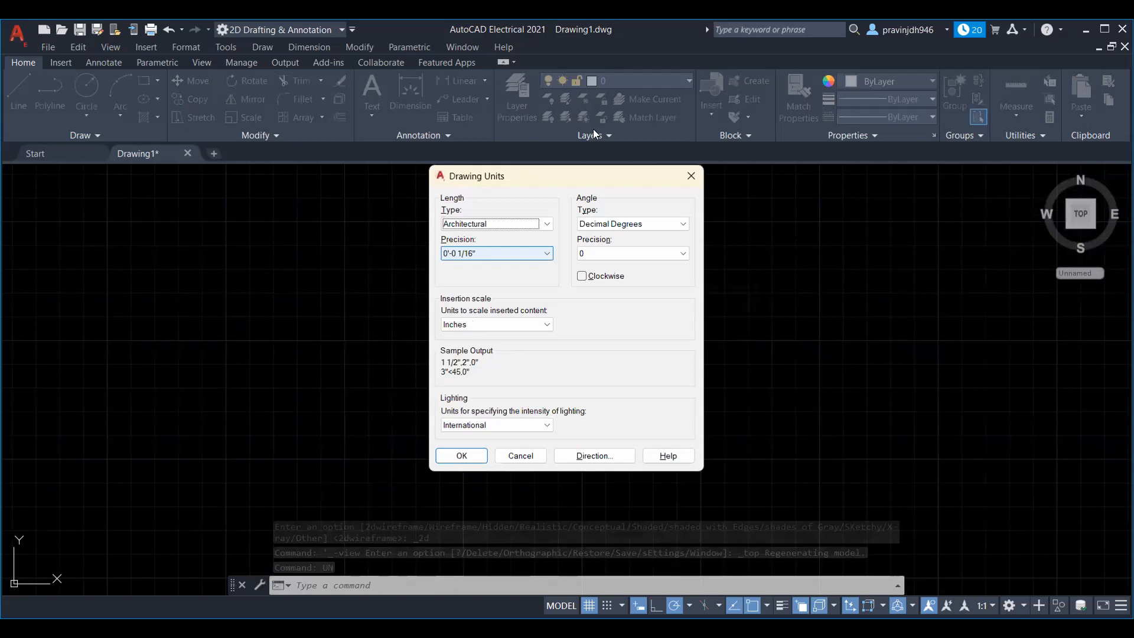
left_click(462, 455)
Modify the Standard dimension style so its primary linear units use the Architectural format.
middle_click_drag(414, 335, 385, 339)
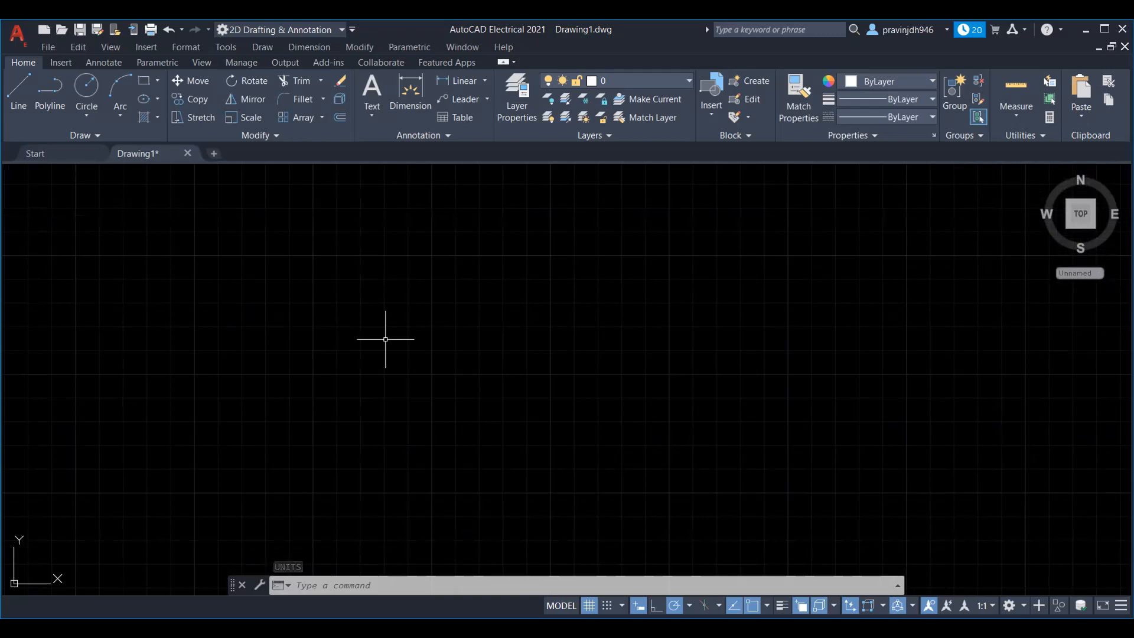
type("d")
key("Return")
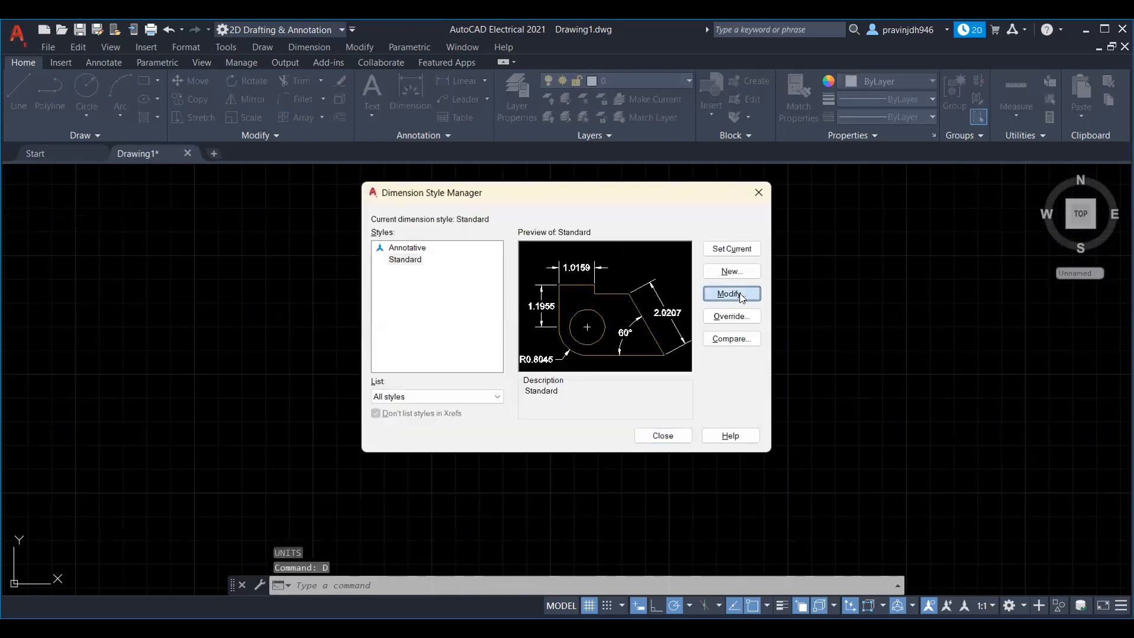
left_click(730, 294)
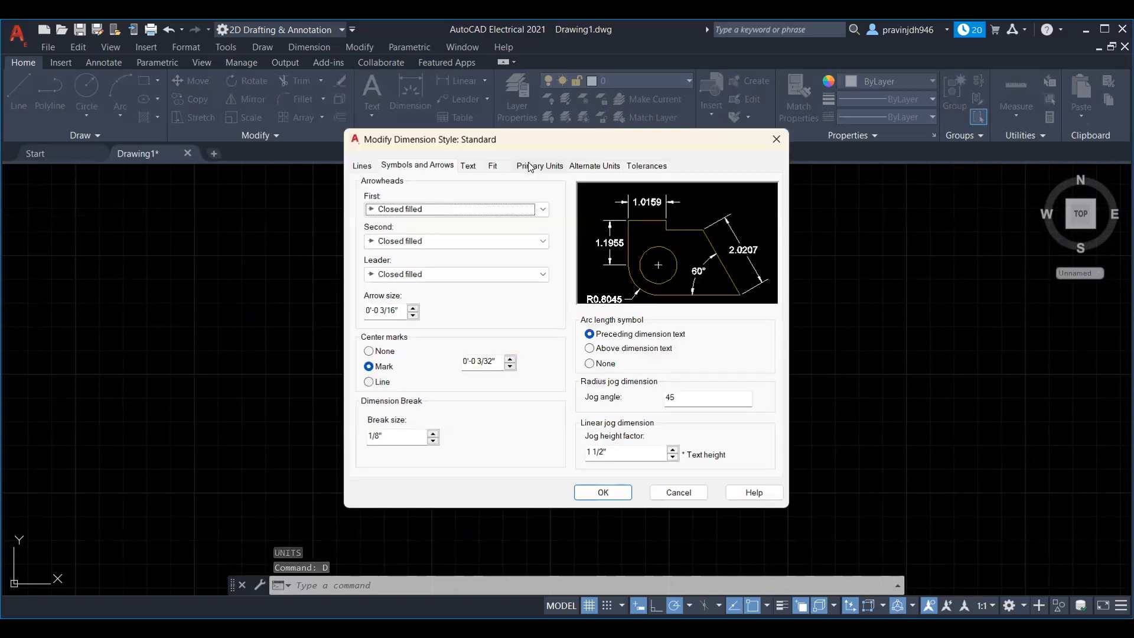
left_click(530, 166)
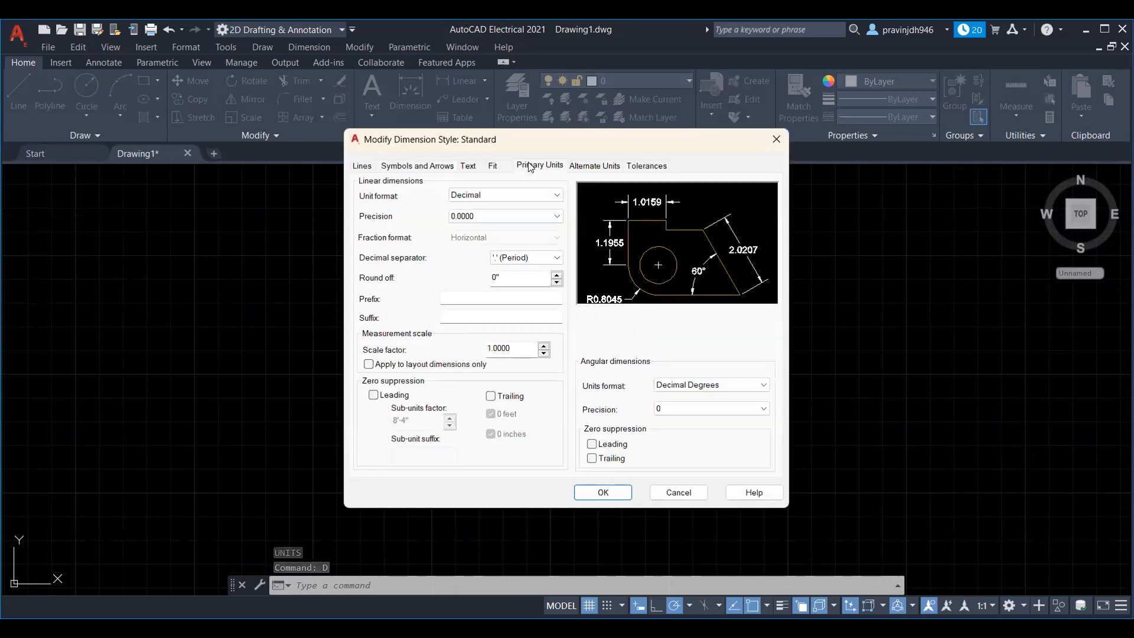
left_click(474, 195)
left_click(473, 236)
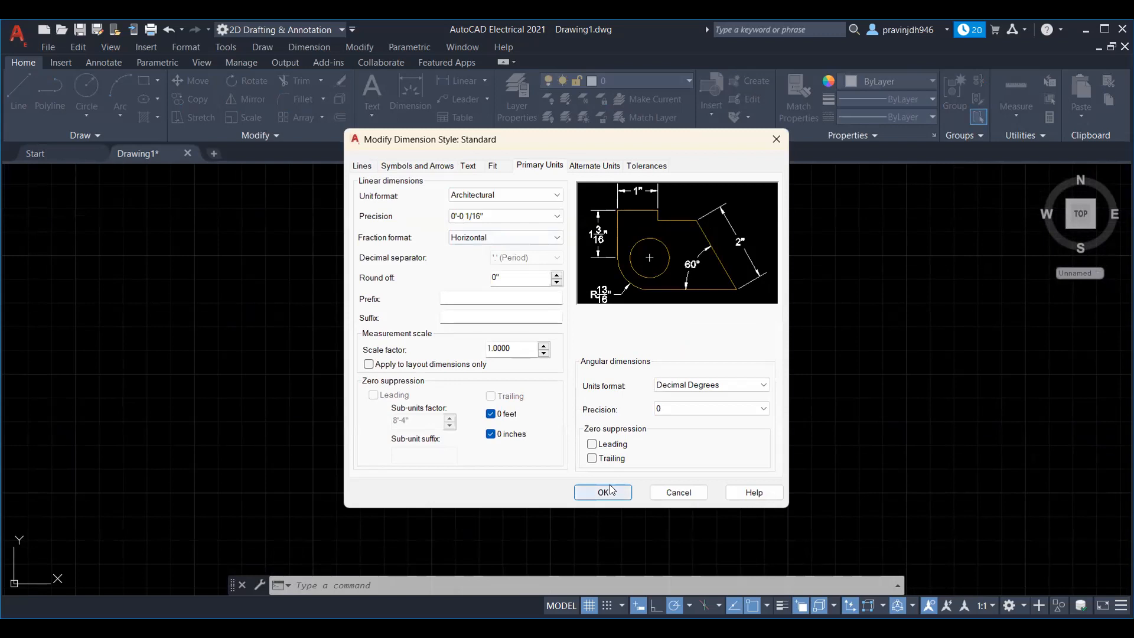
left_click(607, 492)
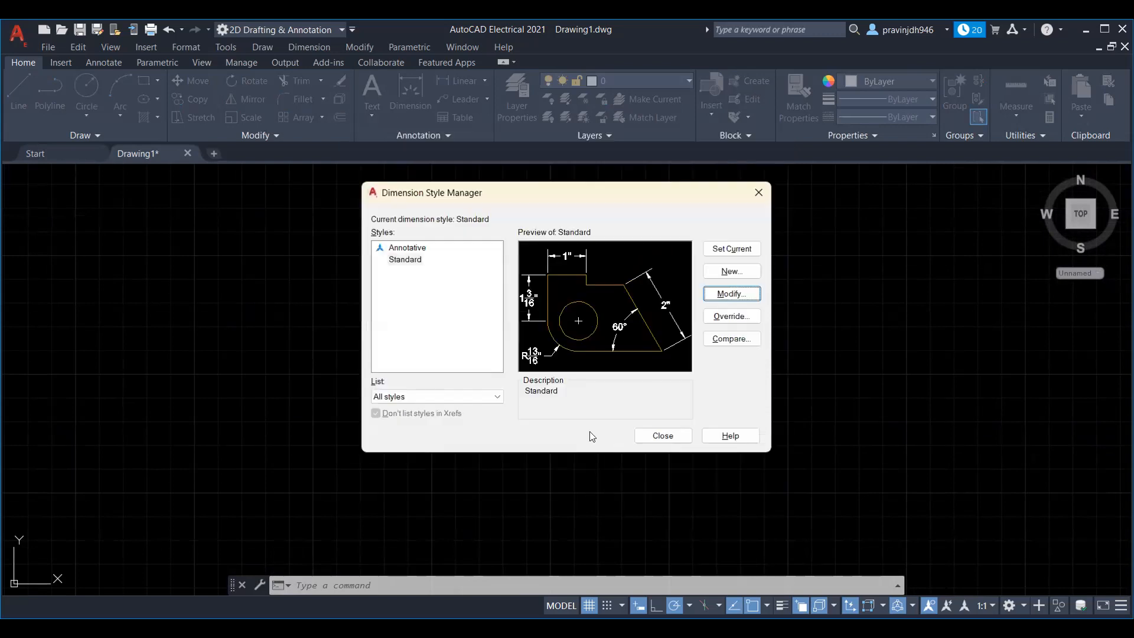
left_click(681, 439)
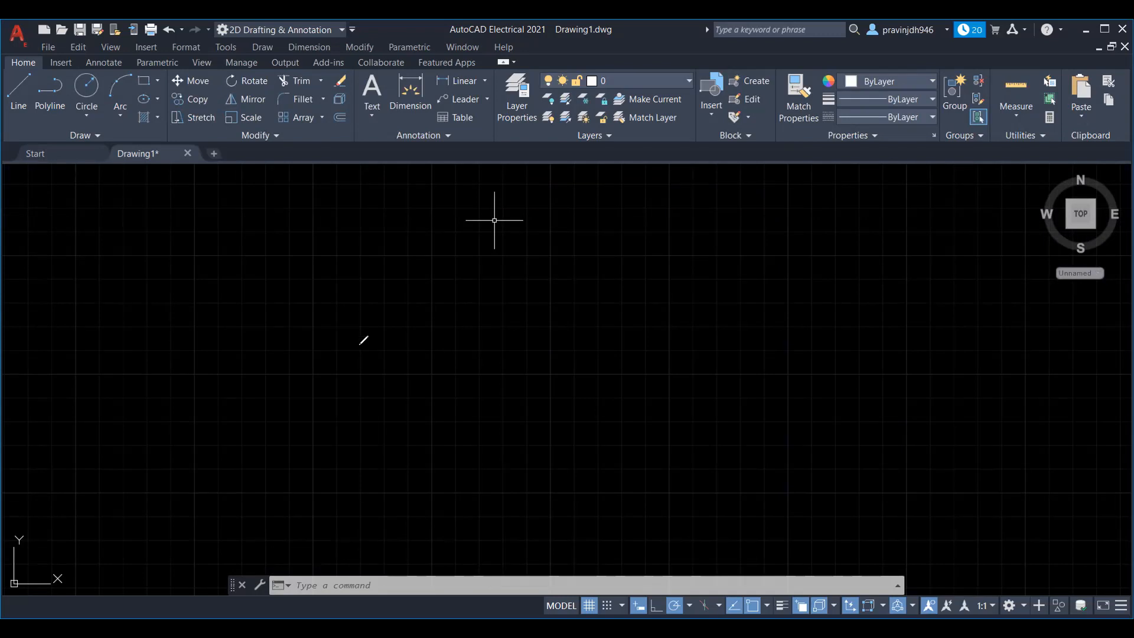
Handwrite the screen annotation "1 Ac = 43560 sq ft", underline the 43 and add two branch lines beneath it.
mouse_move(359, 344)
left_mouse_down()
mouse_move(407, 336)
mouse_move(441, 294)
mouse_move(440, 325)
mouse_move(453, 289)
mouse_move(487, 318)
mouse_move(516, 290)
mouse_move(553, 282)
mouse_move(539, 311)
mouse_move(592, 347)
left_mouse_up()
mouse_move(612, 283)
left_mouse_down()
mouse_move(623, 320)
mouse_move(644, 265)
mouse_move(656, 302)
left_mouse_up()
left_click_drag(643, 287, 671, 271)
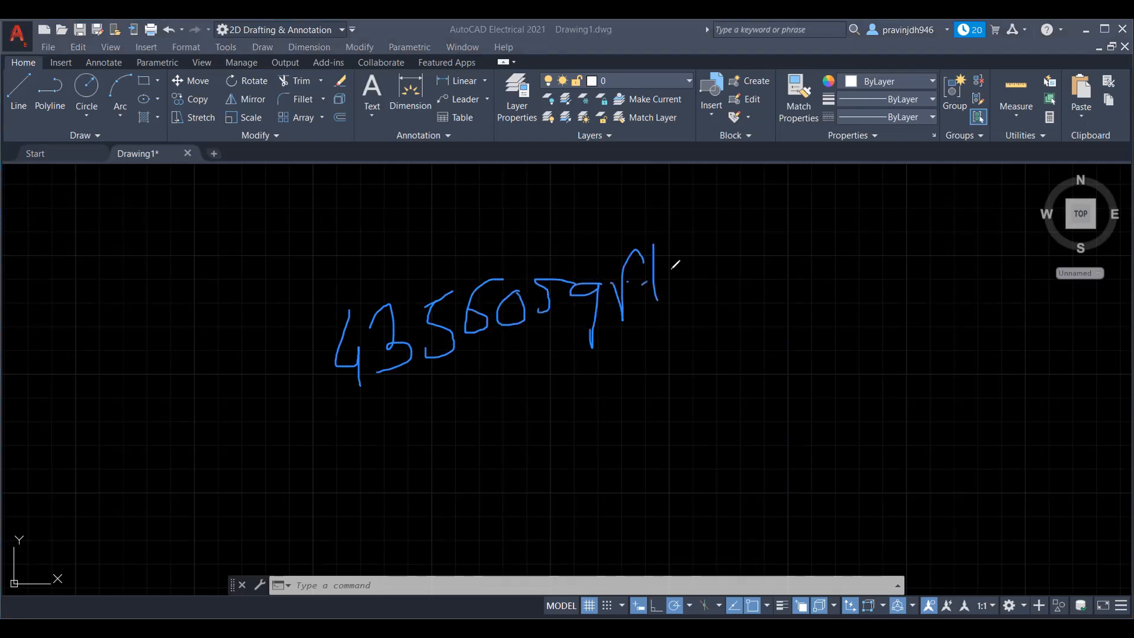
left_click_drag(287, 367, 343, 351)
mouse_move(183, 376)
left_mouse_down()
mouse_move(185, 418)
mouse_move(170, 431)
mouse_move(165, 397)
mouse_move(214, 387)
mouse_move(243, 414)
mouse_move(274, 404)
left_mouse_up()
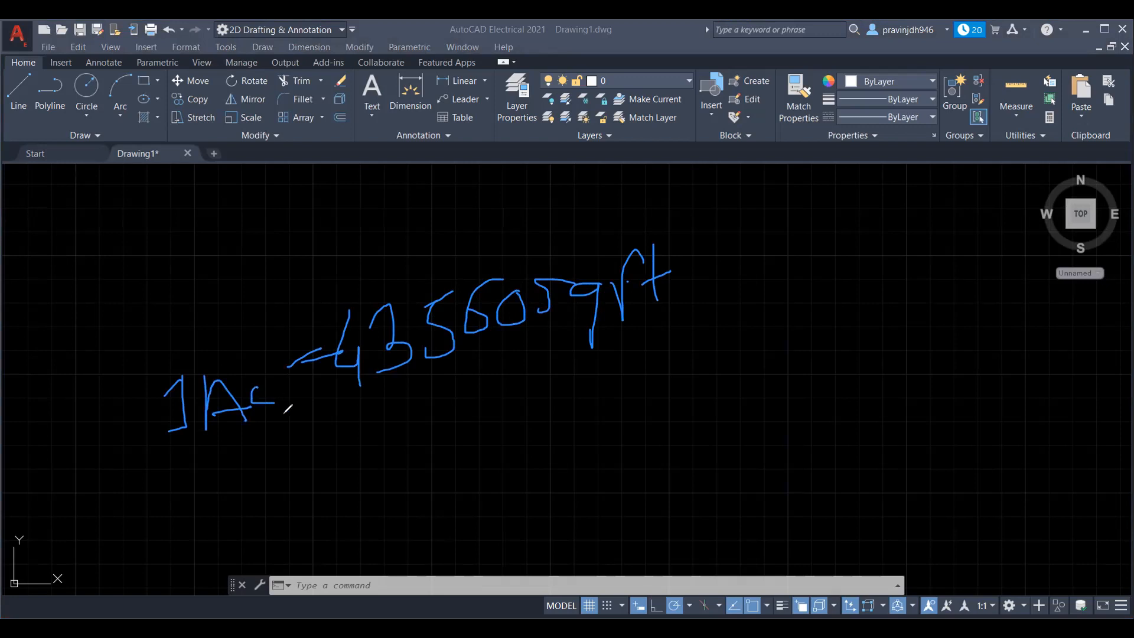
mouse_move(496, 353)
left_mouse_down()
mouse_move(431, 454)
mouse_move(712, 400)
left_mouse_up()
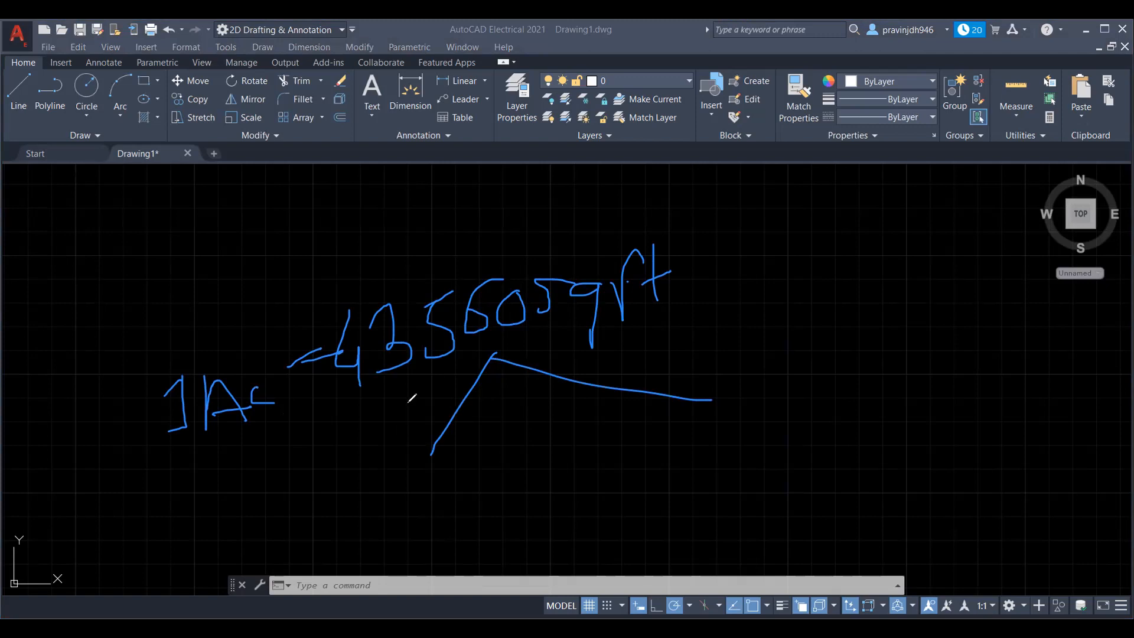
mouse_move(416, 375)
left_mouse_down()
mouse_move(349, 390)
mouse_move(418, 385)
left_mouse_up()
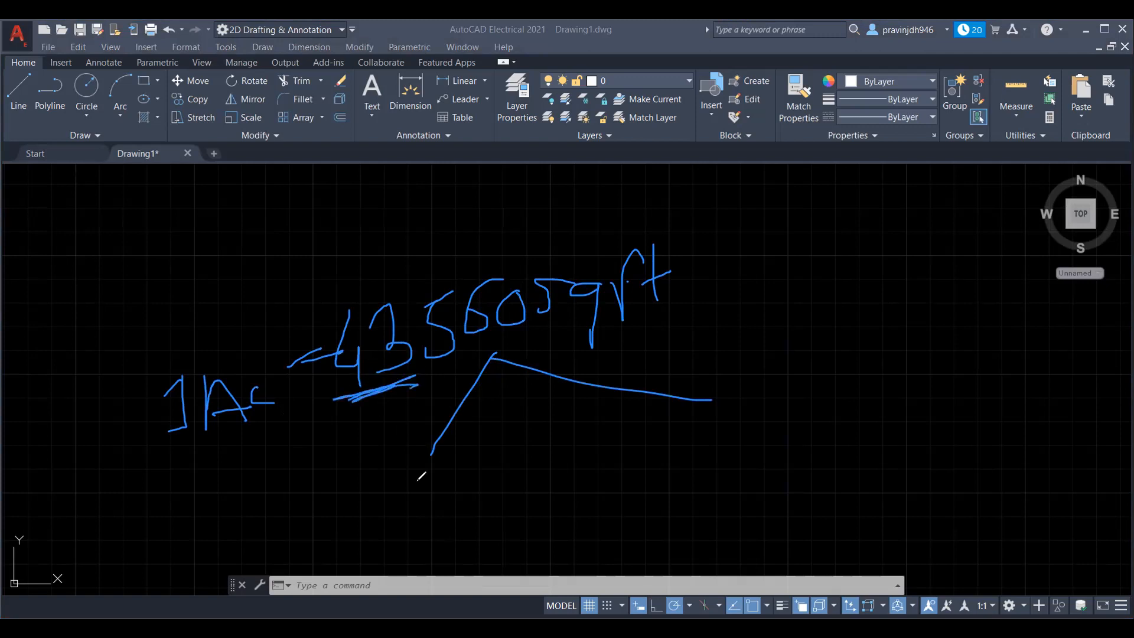
Handwrite the numbers 44, 42 and 40 one below another beside the acre note.
mouse_move(744, 248)
left_mouse_down()
mouse_move(761, 285)
mouse_move(759, 328)
left_mouse_up()
mouse_move(783, 259)
left_mouse_down()
mouse_move(806, 278)
mouse_move(784, 379)
left_mouse_up()
left_click_drag(810, 340, 848, 352)
left_click_drag(802, 384, 810, 414)
left_click_drag(808, 399, 805, 436)
mouse_move(840, 385)
left_mouse_down()
mouse_move(833, 412)
mouse_move(842, 387)
left_mouse_up()
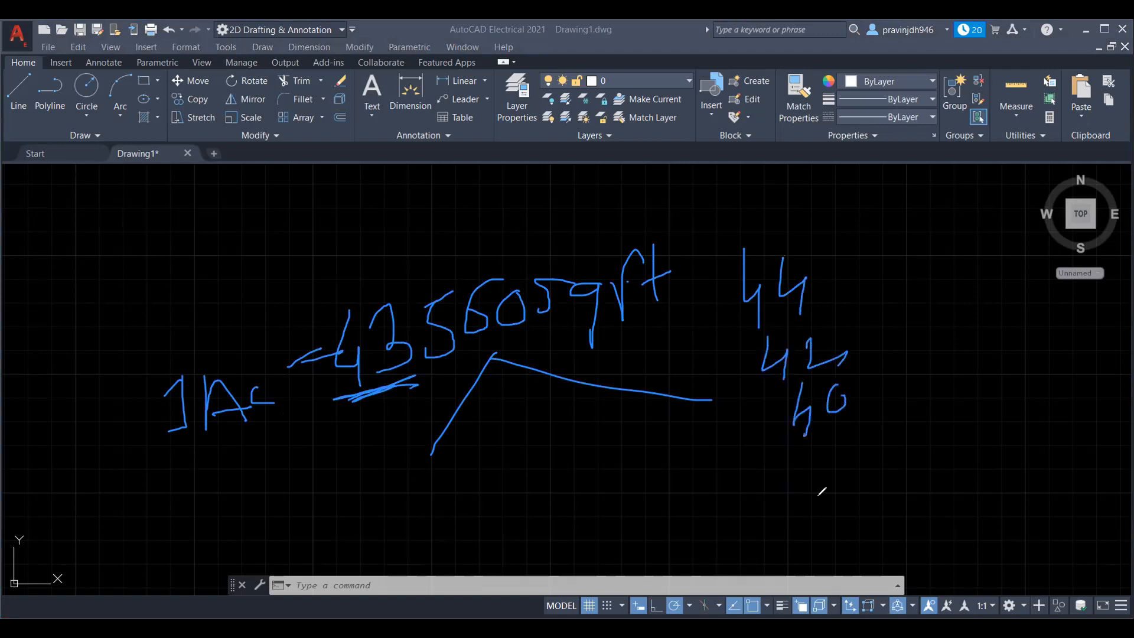
Extend the handwritten 40 to 40000 and branch it into 200 and 200.
mouse_move(879, 370)
left_mouse_down()
mouse_move(915, 355)
mouse_move(933, 369)
left_mouse_up()
mouse_move(859, 481)
left_mouse_down()
mouse_move(942, 423)
mouse_move(948, 432)
left_mouse_up()
mouse_move(865, 486)
left_mouse_down()
mouse_move(883, 492)
mouse_move(903, 560)
left_mouse_up()
mouse_move(916, 500)
left_mouse_down()
mouse_move(907, 514)
mouse_move(939, 512)
left_mouse_up()
mouse_move(981, 444)
left_mouse_down()
mouse_move(997, 505)
mouse_move(1012, 448)
mouse_move(1002, 421)
left_mouse_up()
left_click_drag(910, 461, 911, 492)
Handwrite the circled numerals I and II above the acre note.
left_click_drag(204, 225, 205, 244)
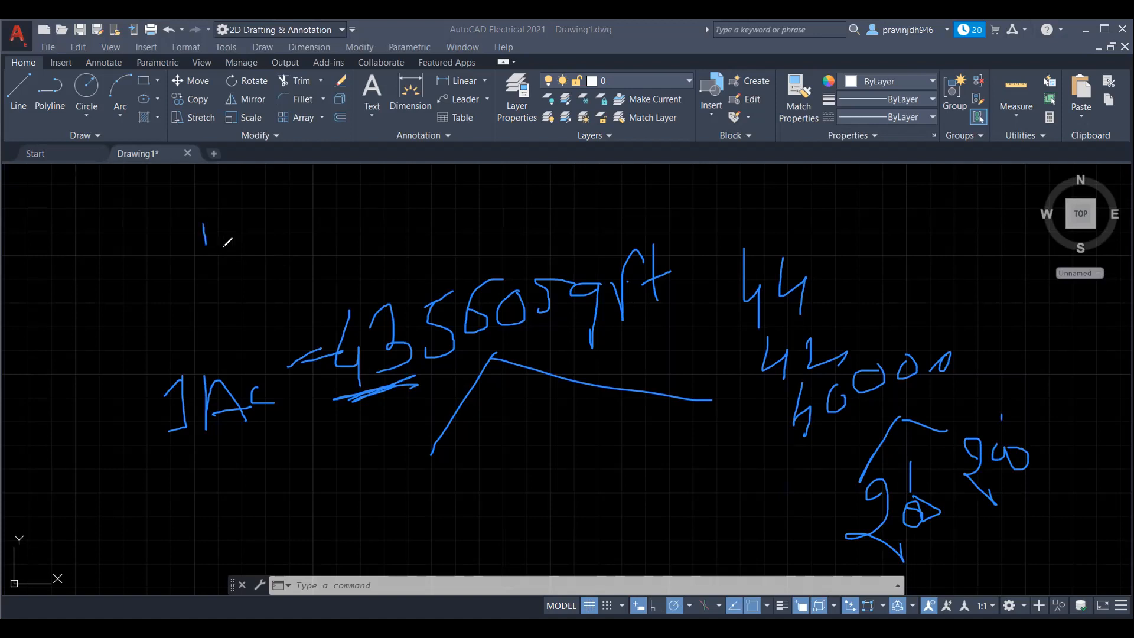
left_click_drag(299, 223, 308, 235)
mouse_move(222, 219)
left_mouse_down()
mouse_move(200, 220)
mouse_move(231, 251)
left_mouse_up()
left_click_drag(304, 210, 298, 223)
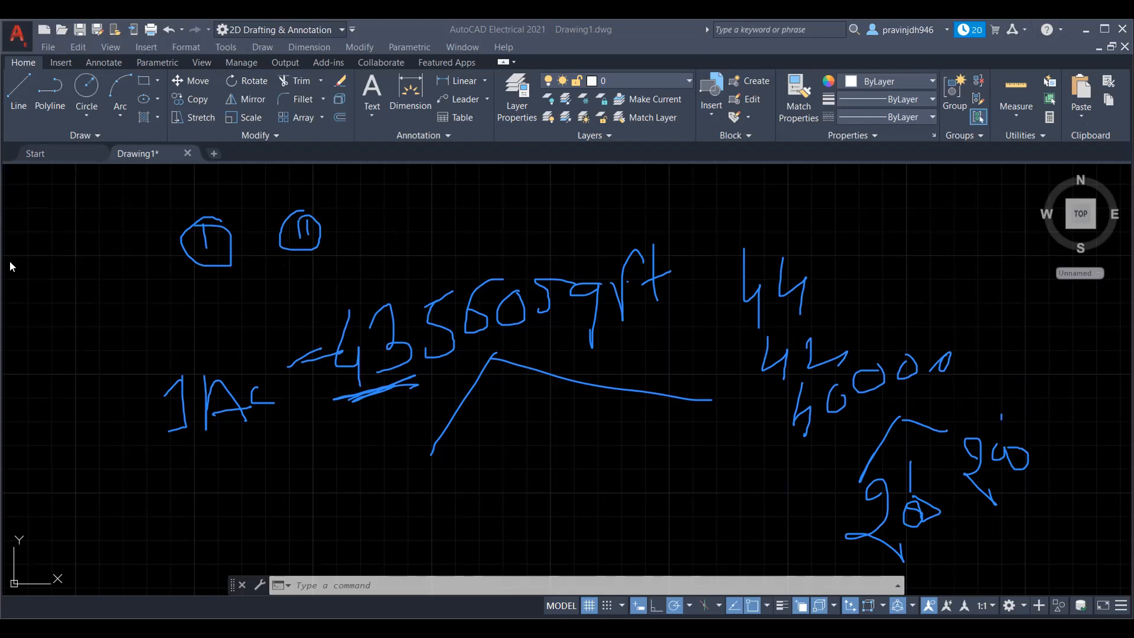
mouse_move(397, 349)
left_mouse_down()
mouse_move(379, 298)
mouse_move(521, 283)
mouse_move(413, 314)
mouse_move(234, 401)
mouse_move(733, 239)
mouse_move(732, 372)
mouse_move(775, 435)
mouse_move(924, 357)
mouse_move(957, 423)
mouse_move(998, 460)
mouse_move(802, 502)
left_mouse_up()
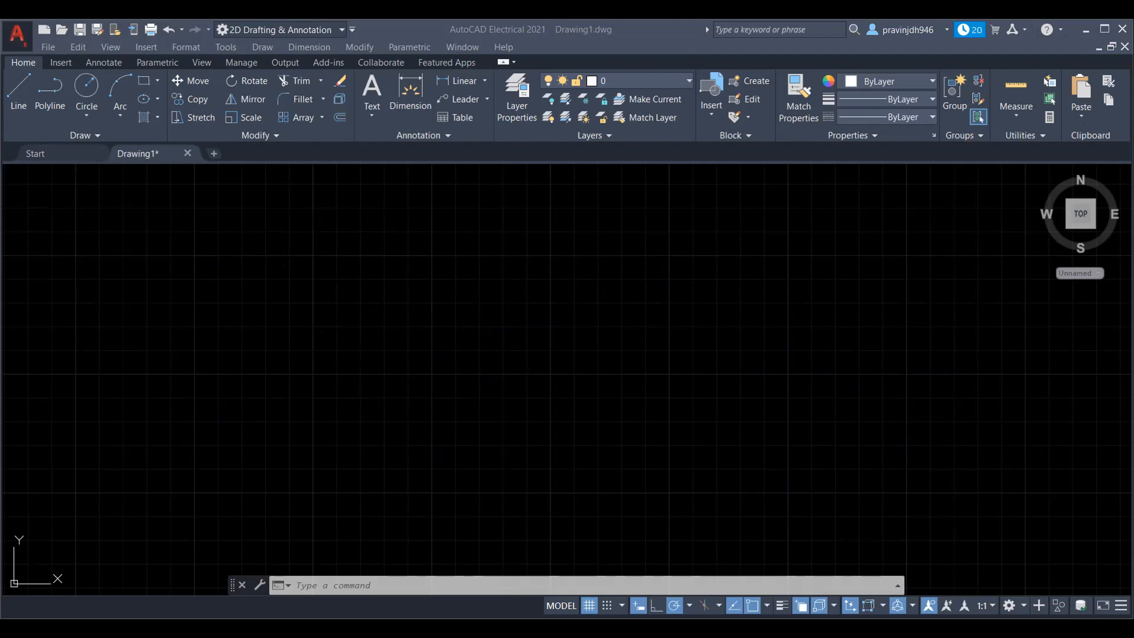
left_click(147, 121)
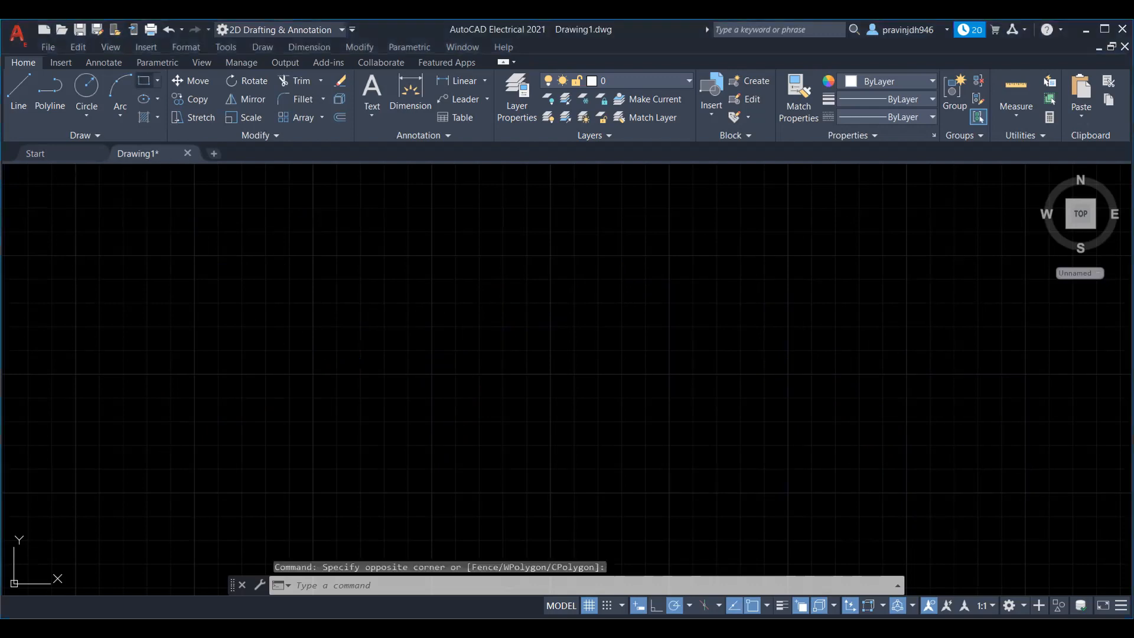
left_click(143, 81)
left_click(251, 237)
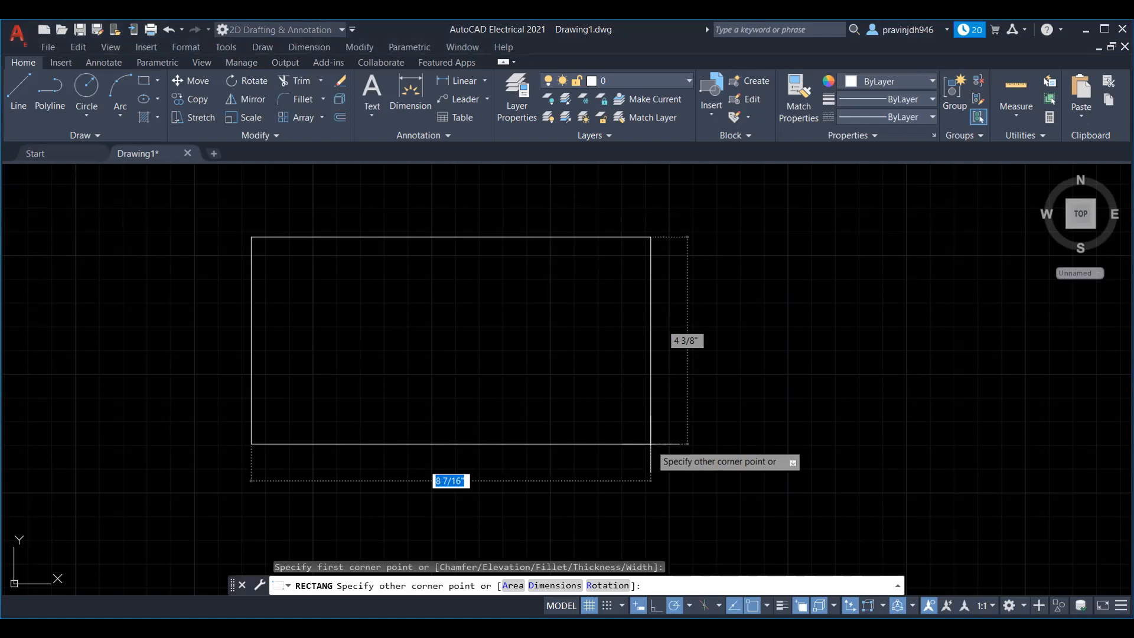
key("Escape")
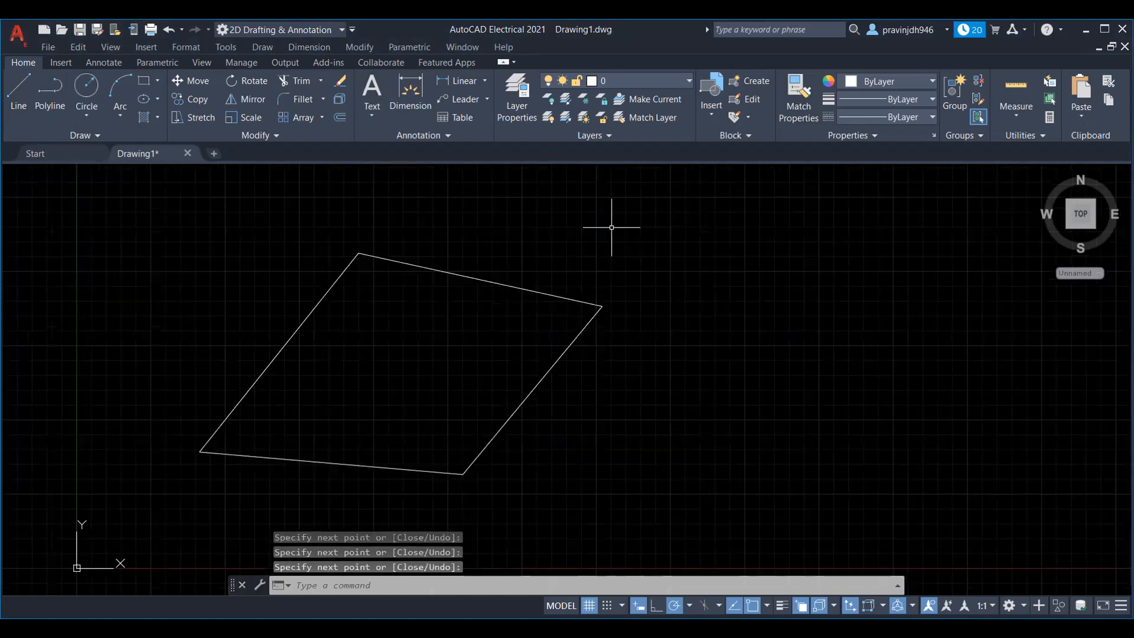
Select the irregular four-sided outline with a crossing window and delete it.
left_click(611, 227)
left_click(525, 386)
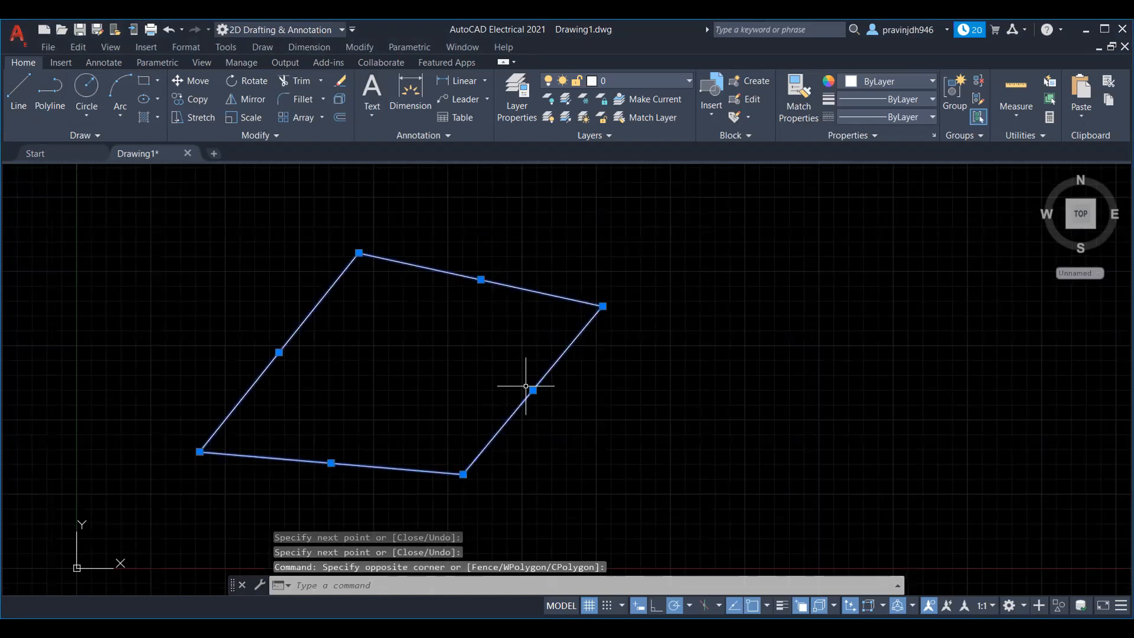
key("Delete")
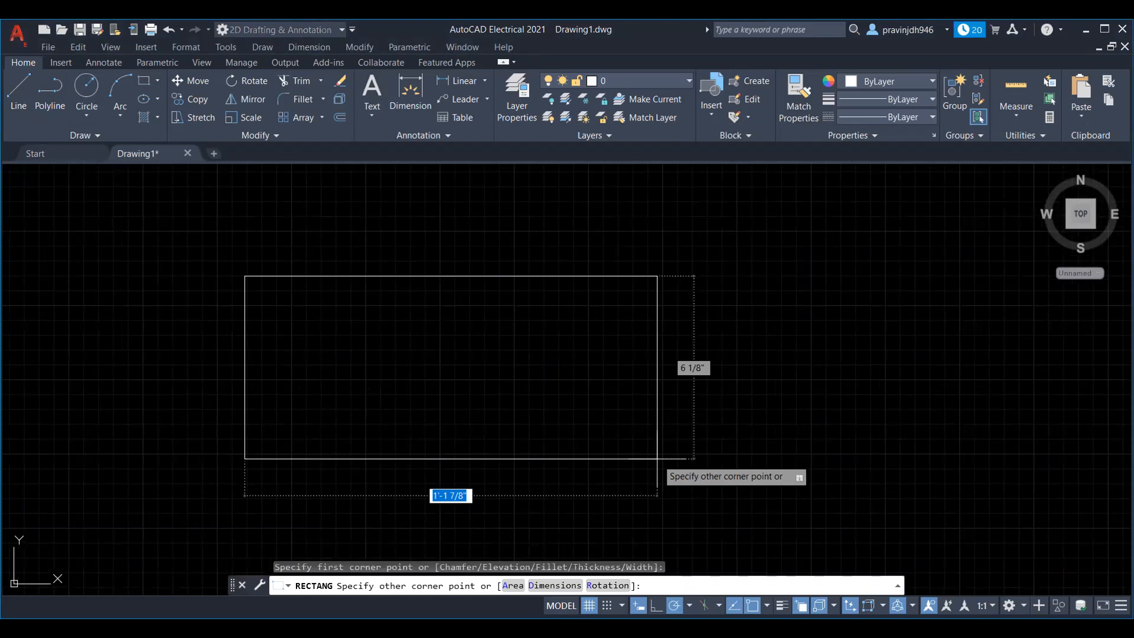
Draw a 200' by 200' rectangle for the site boundary.
type("200")
key("Tab")
type("200")
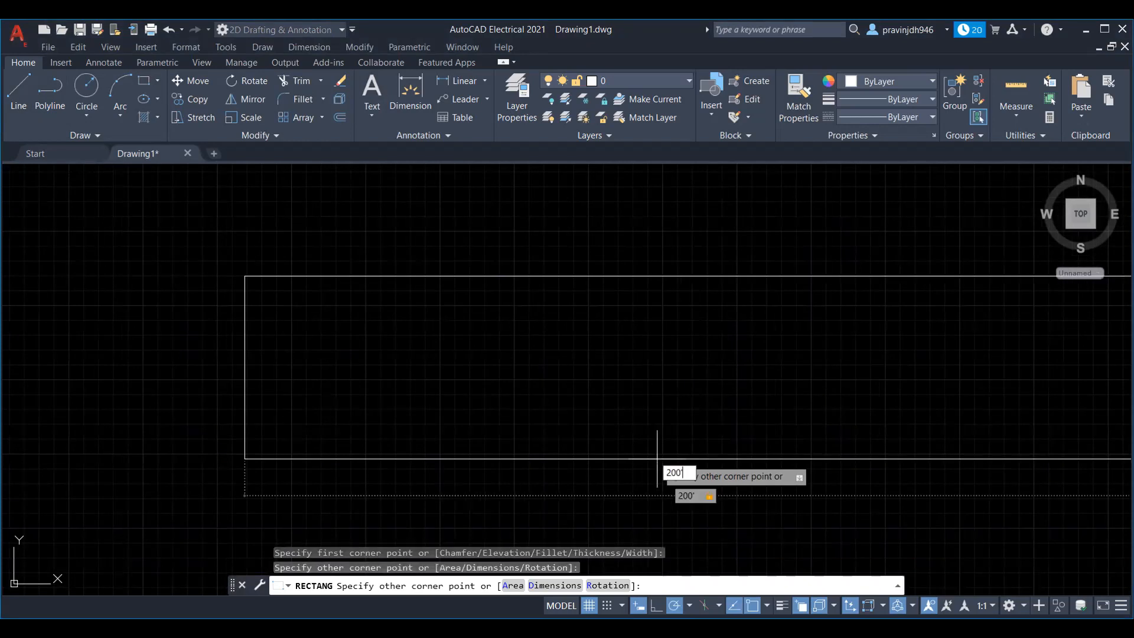
key("Return")
scroll(369, 334, "up", 3)
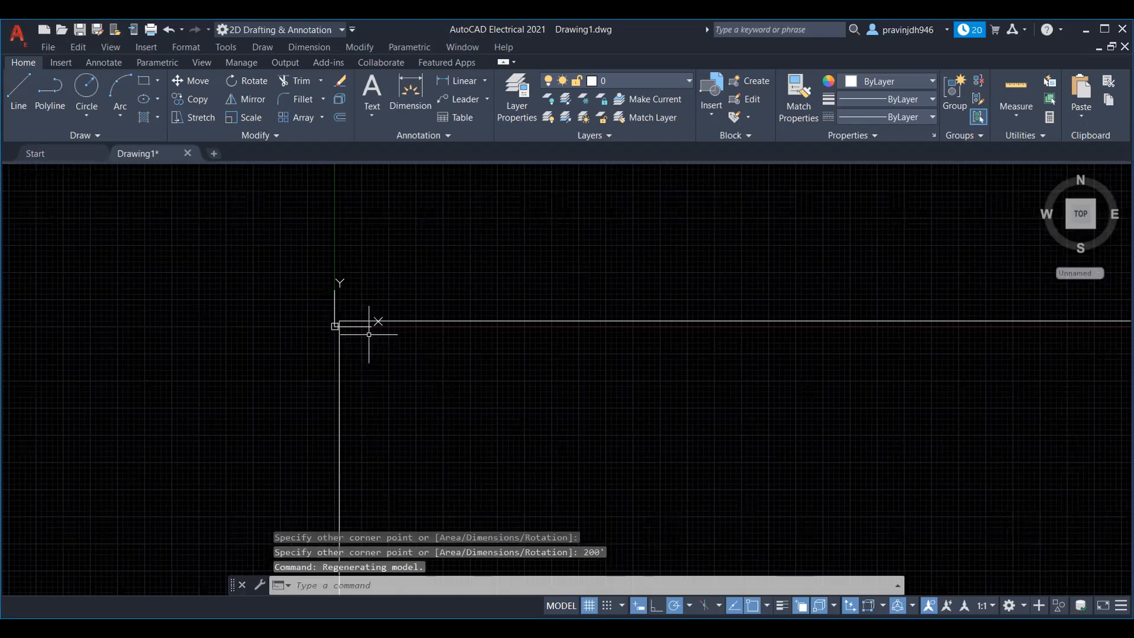
scroll(221, 221, "down", 4)
left_click(265, 262)
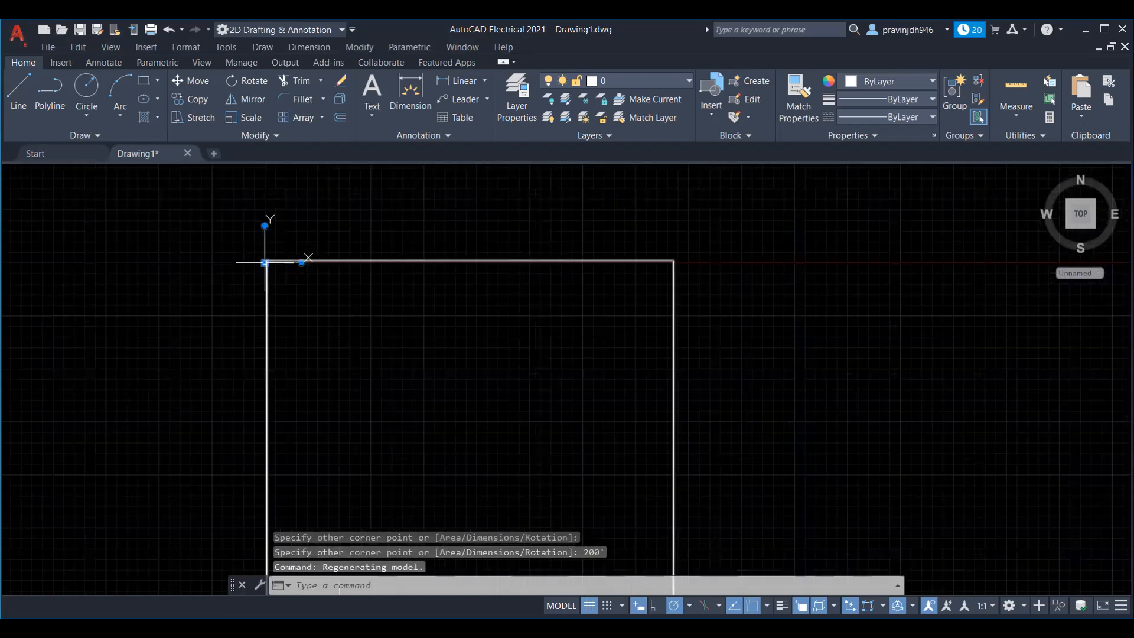
key("Escape")
Offset the square site boundary by 9" to form a double boundary line.
middle_click_drag(517, 384, 555, 282)
scroll(433, 286, "down", 2)
middle_click_drag(425, 300, 348, 316)
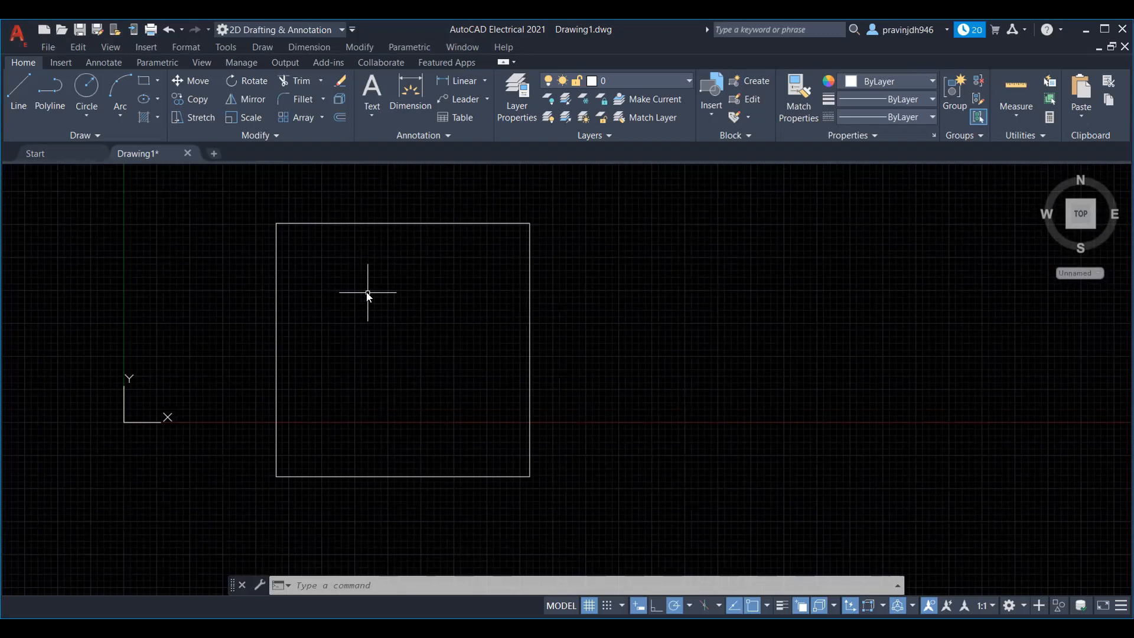
type("o")
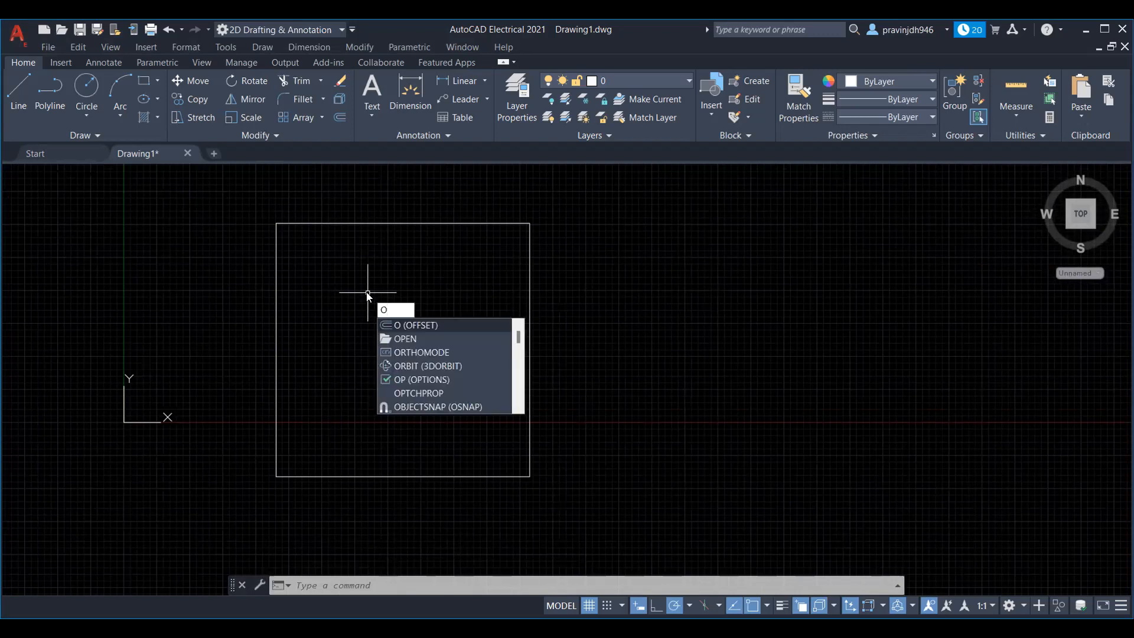
key("Return")
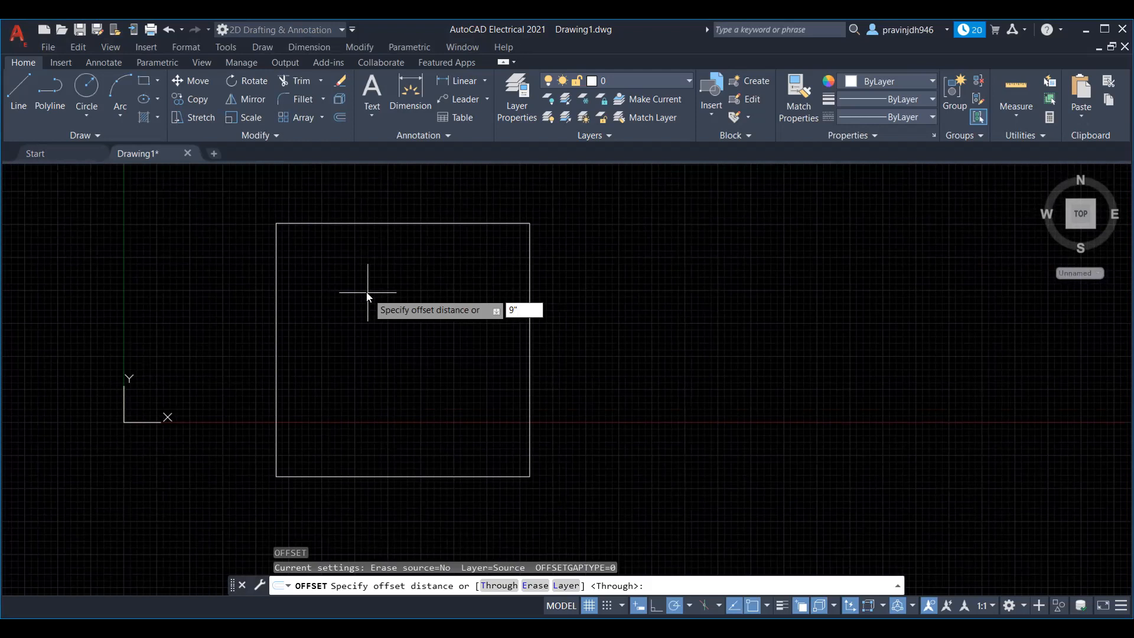
key("Return")
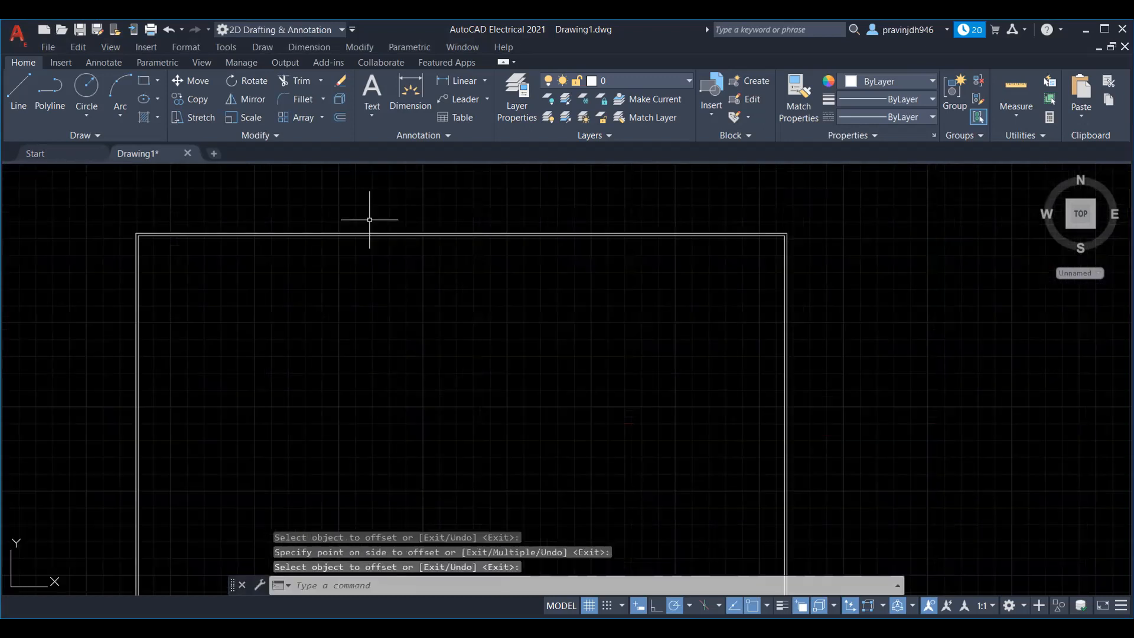
Draw a short vertical line downward from the midpoint of the site boundary's top edge.
mouse_move(473, 251)
middle_mouse_down()
mouse_move(463, 251)
mouse_move(477, 235)
middle_mouse_up()
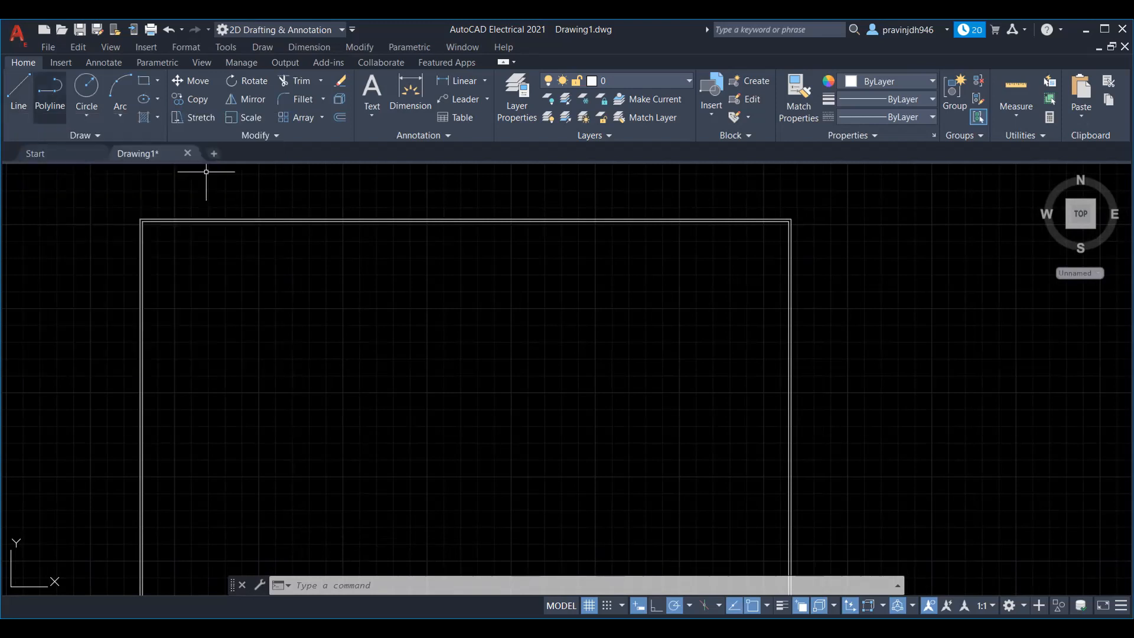
type("l")
key("Return")
right_click(455, 219, "shift")
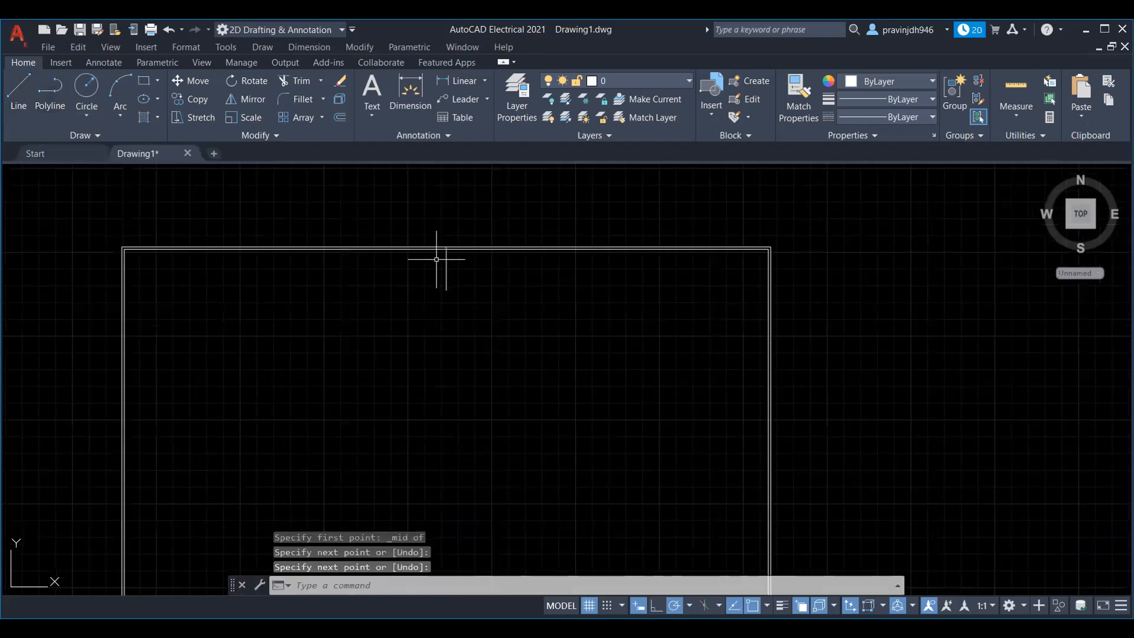
middle_click_drag(505, 262, 496, 251)
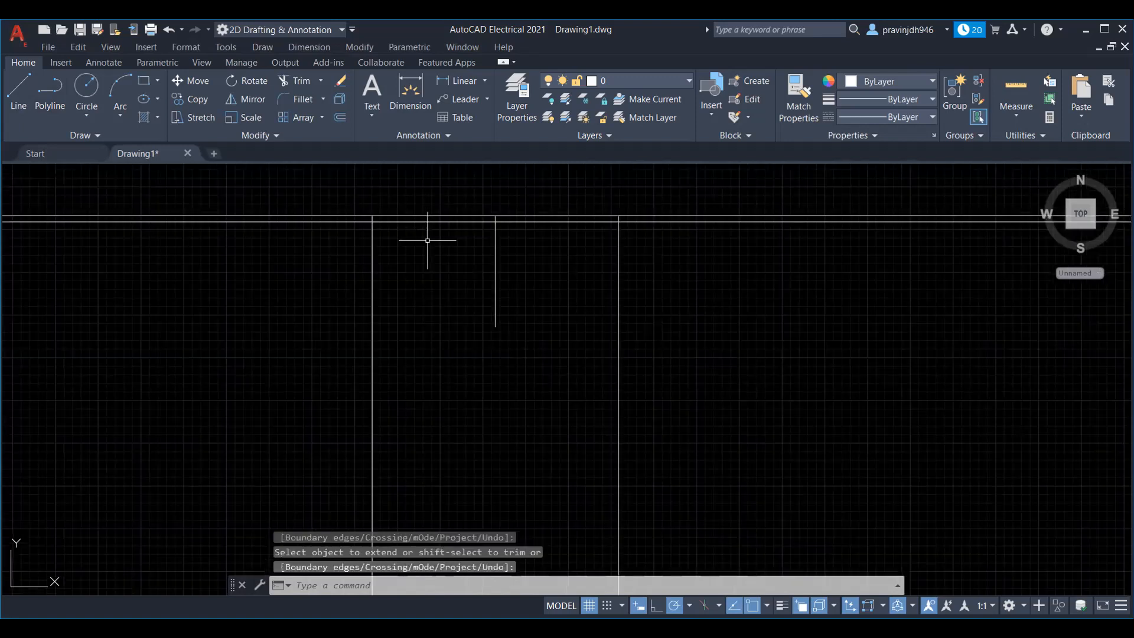
middle_click_drag(399, 220, 418, 266)
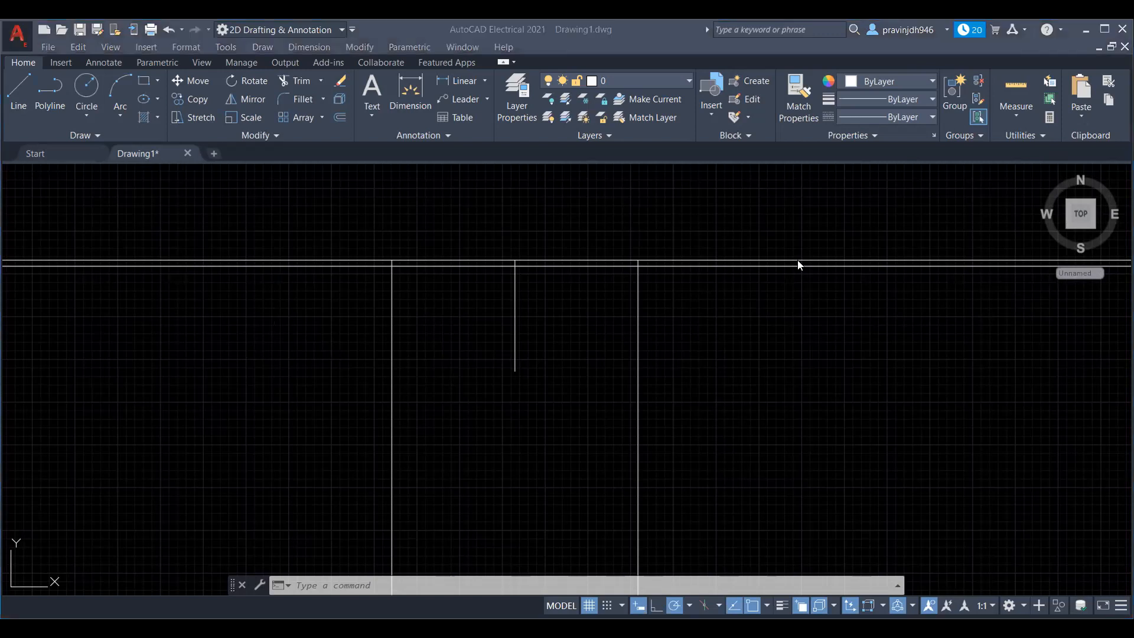
mouse_move(510, 361)
middle_mouse_down()
mouse_move(537, 362)
mouse_move(521, 357)
middle_mouse_up()
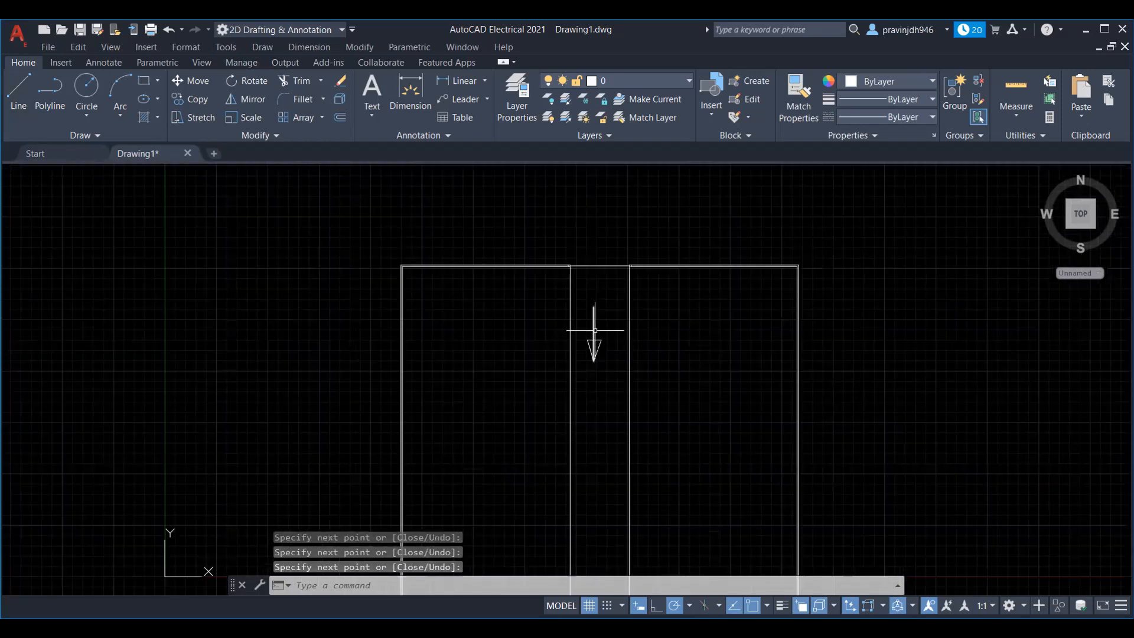
Add the multiline text "30 FT" in the vertical road just below the direction arrow.
scroll(595, 330, "up", 4)
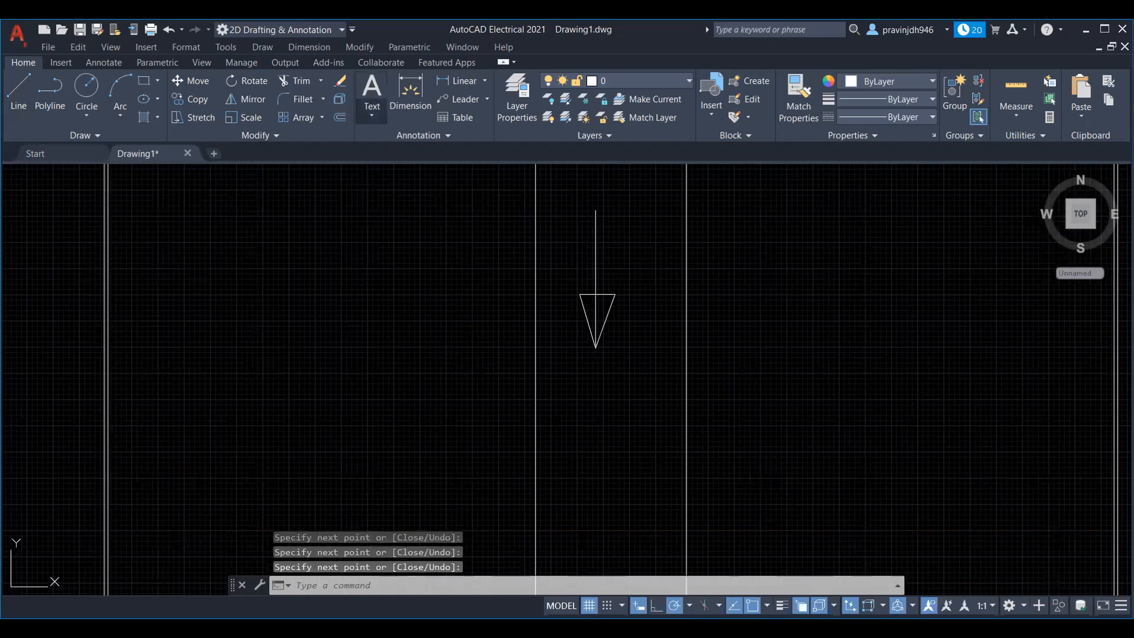
left_click(631, 392)
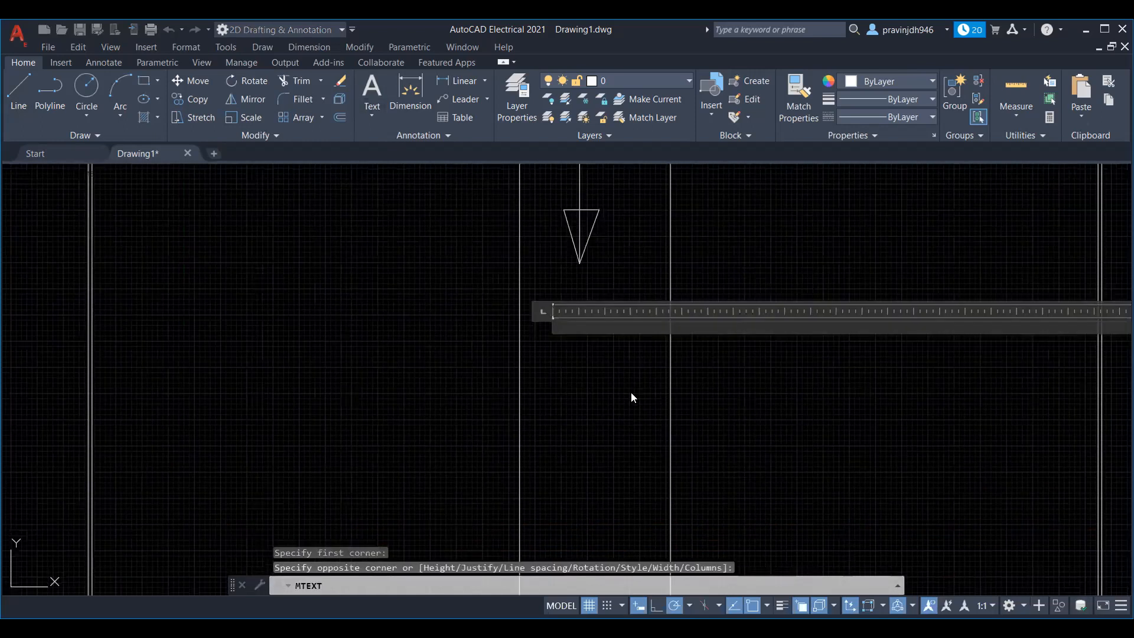
type("30 FT")
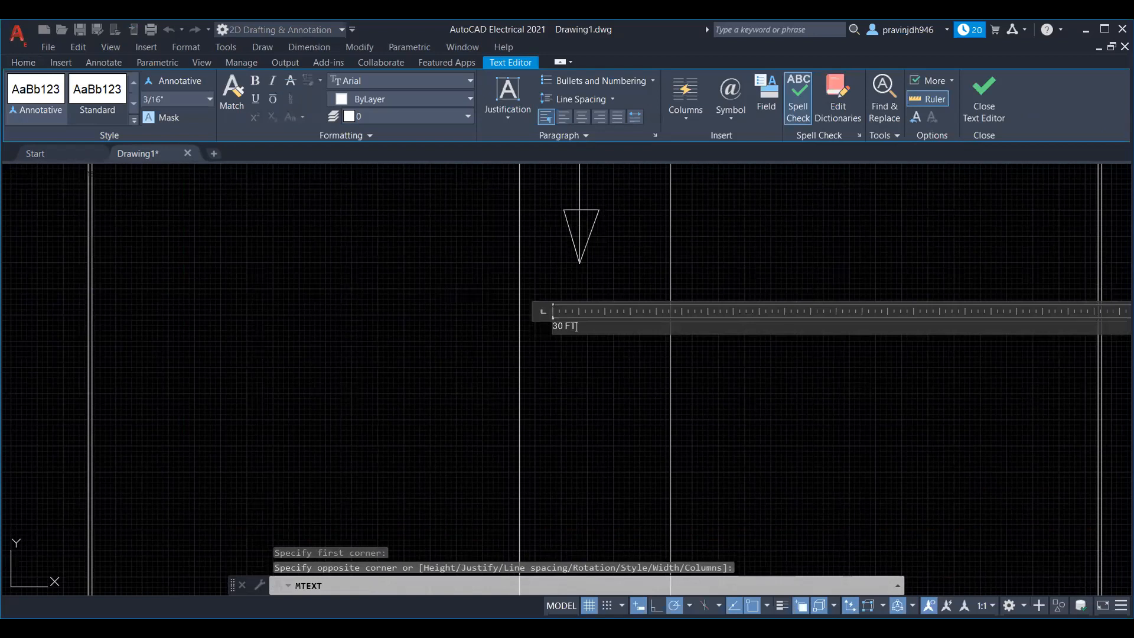
left_click(694, 393)
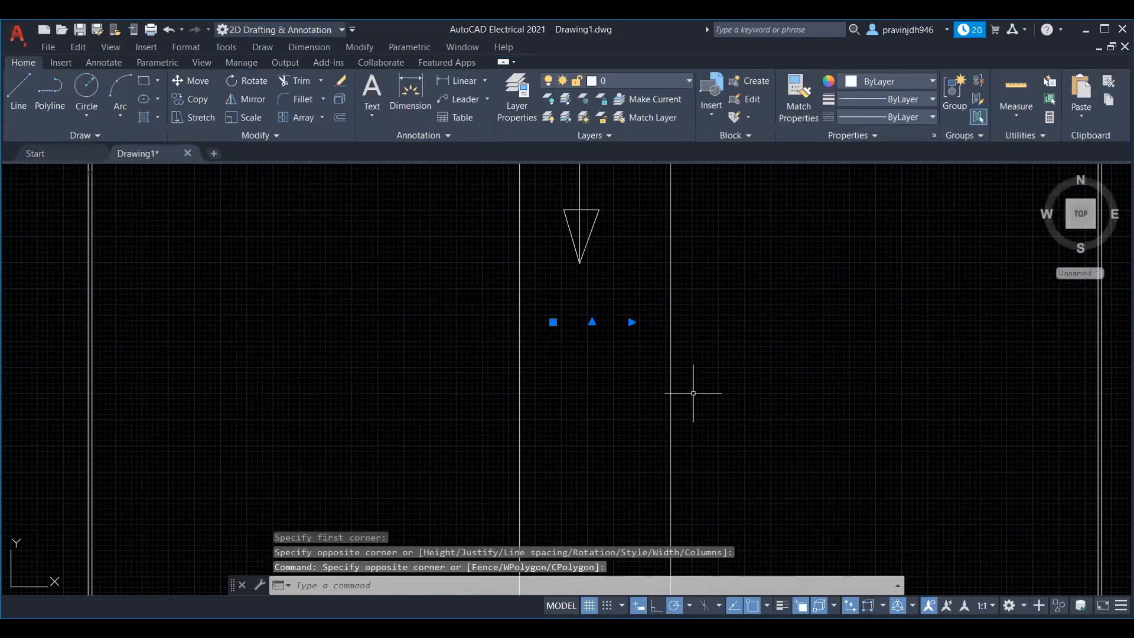
Set the text height of the "30 FT" road label to 5' in its properties.
key("ctrl+1")
left_click(80, 363)
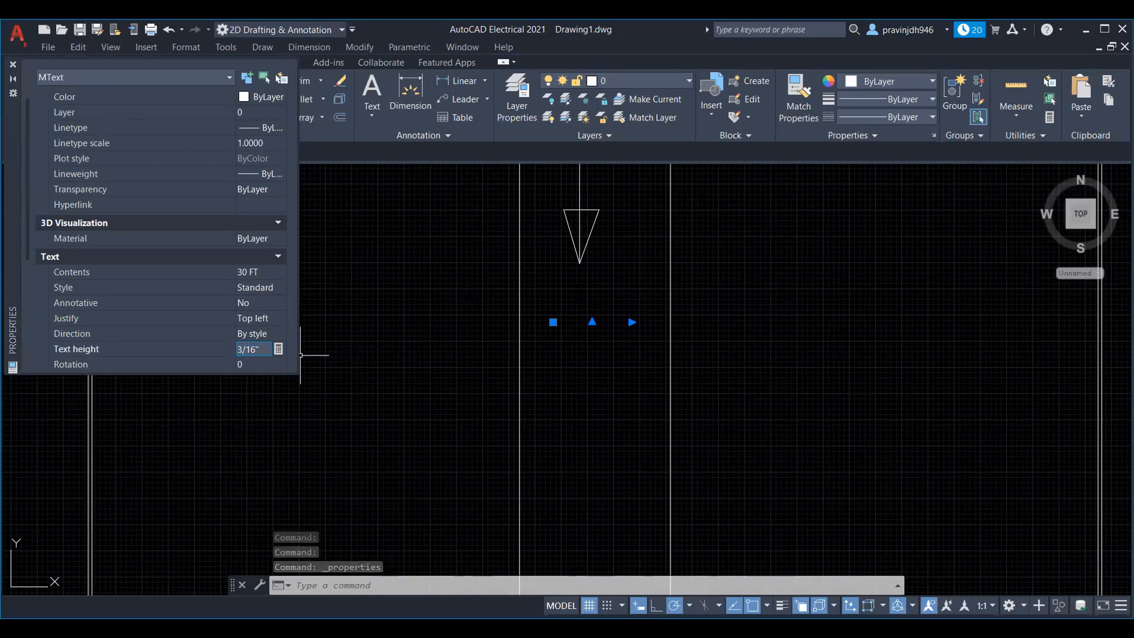
type("5'")
key("Return")
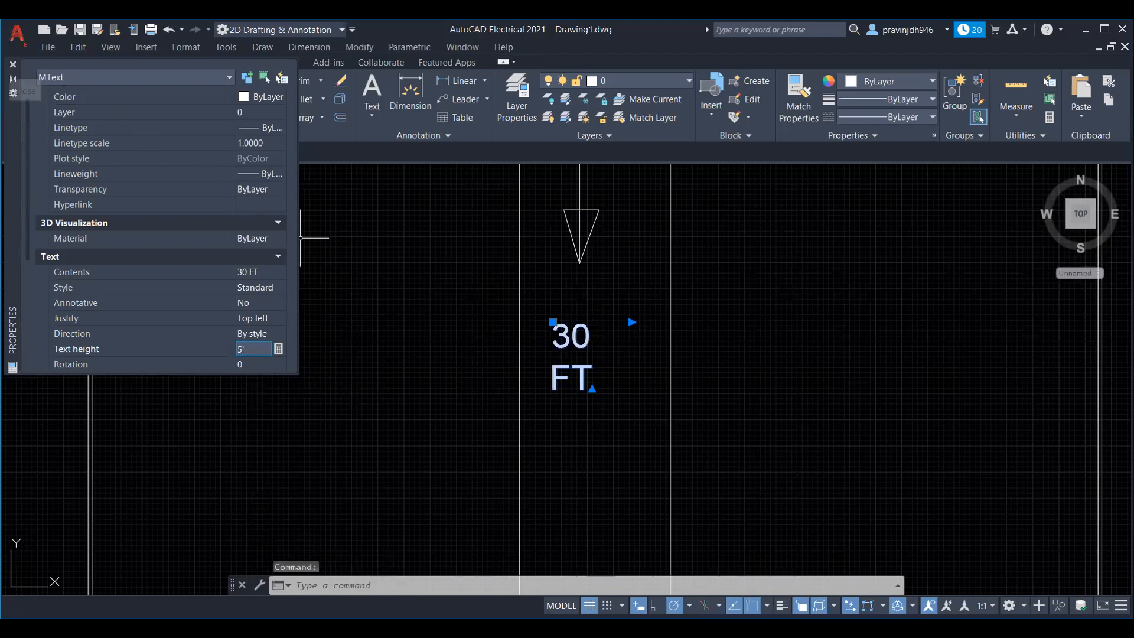
left_click(13, 65)
key("Escape")
Draw a short horizontal line inward from the midpoint of the site boundary's left edge.
scroll(560, 332, "down", 6)
scroll(564, 337, "up", 2)
mouse_move(564, 337)
middle_mouse_down()
mouse_move(585, 332)
mouse_move(576, 274)
mouse_move(556, 320)
middle_mouse_up()
scroll(555, 321, "down", 2)
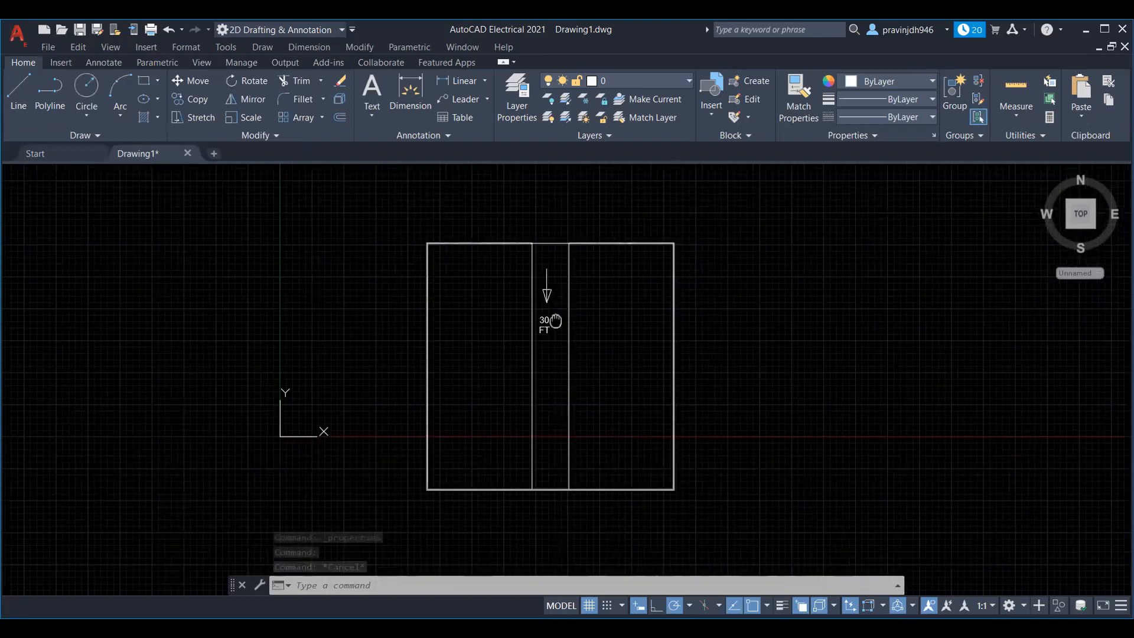
scroll(550, 382, "up", 2)
left_click(18, 94)
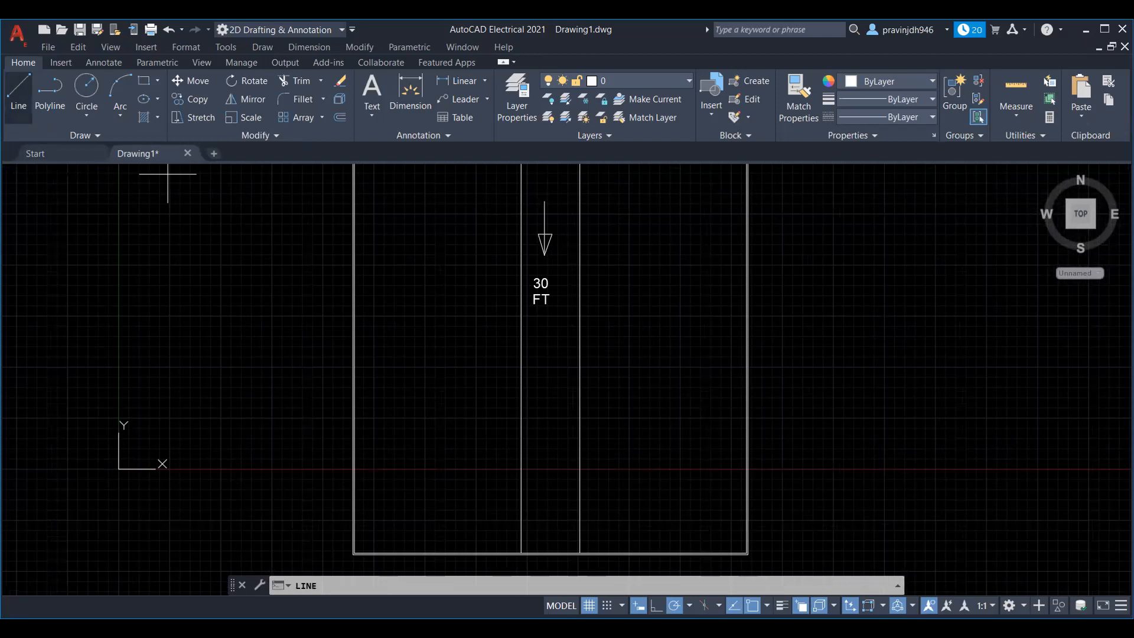
scroll(353, 274, "up", 2)
right_click(393, 305, "shift")
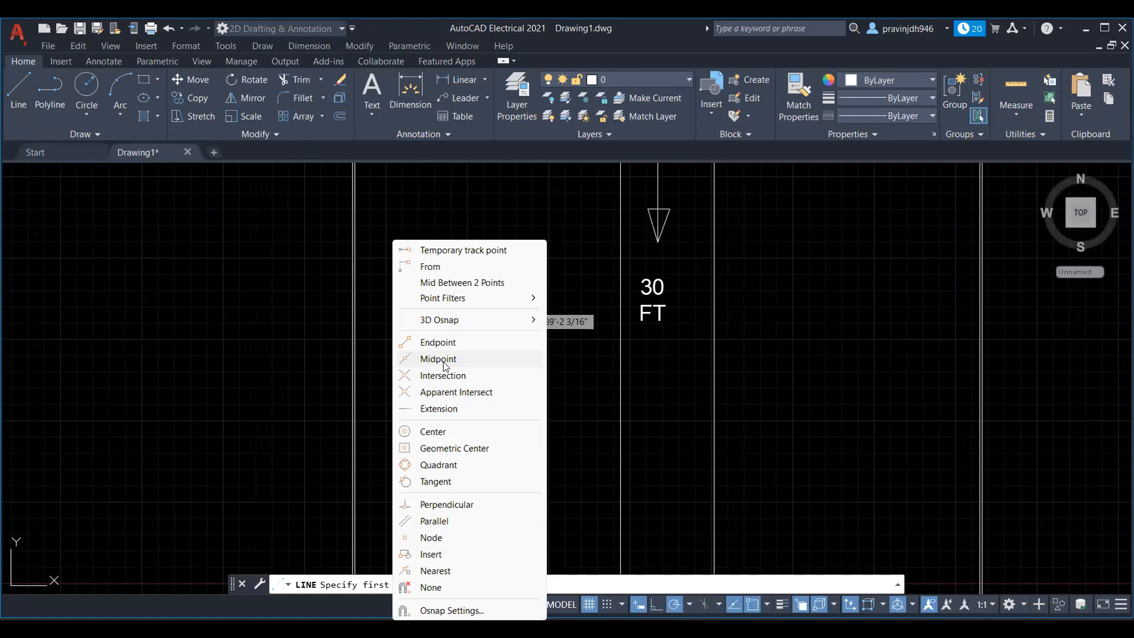
left_click(446, 366)
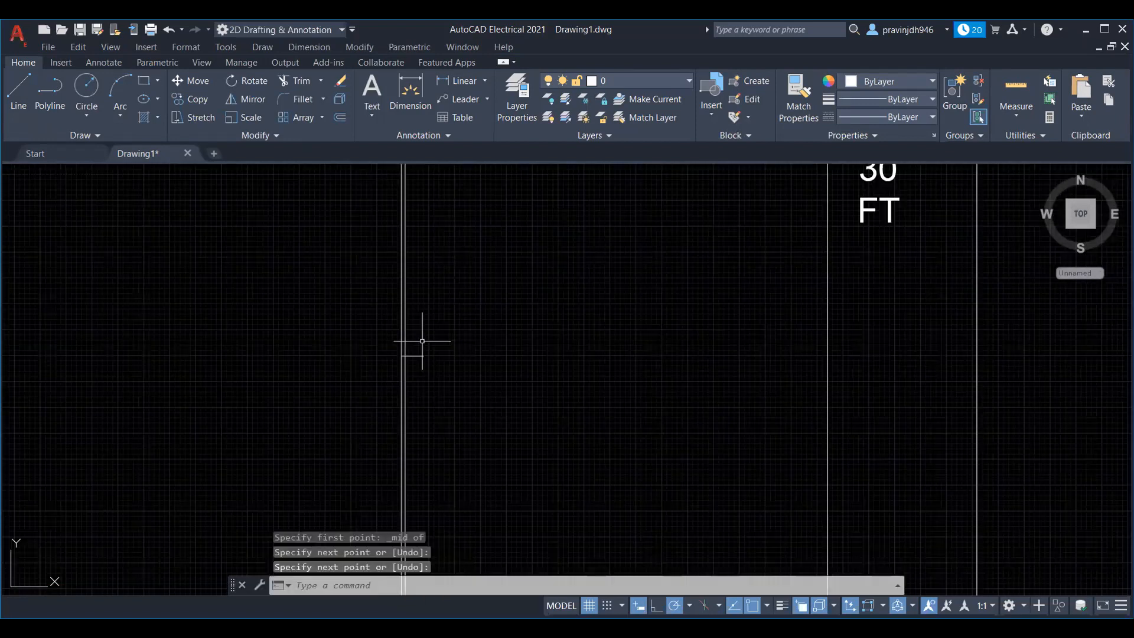
Offset the short midpoint line to both sides for the horizontal cross road, and delete the leftover short line.
middle_click_drag(443, 344, 413, 345)
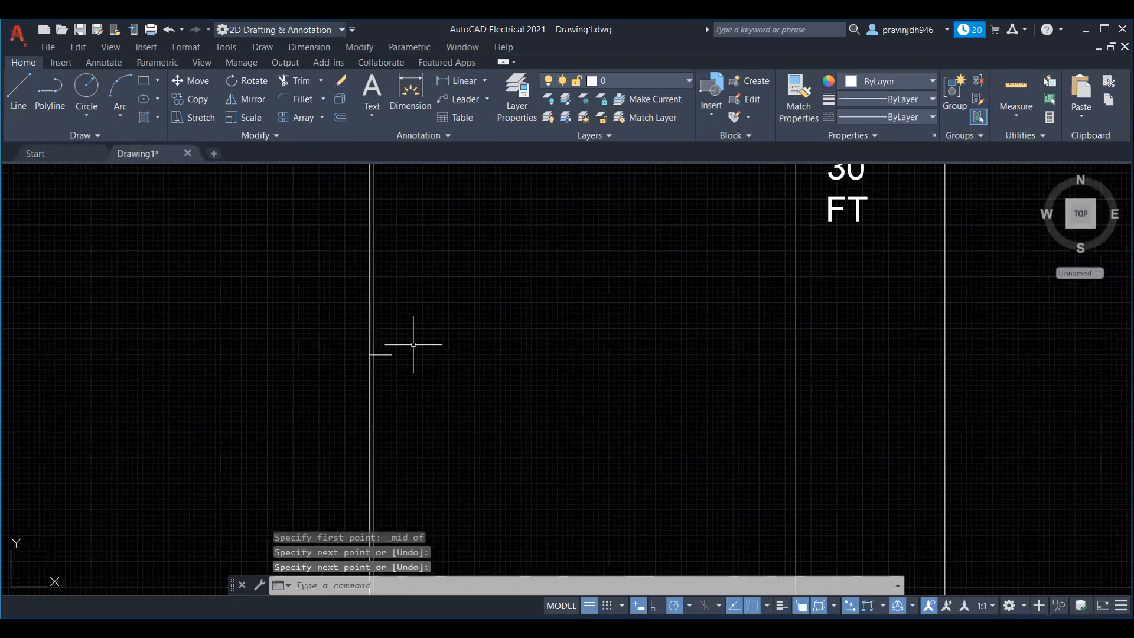
type("O")
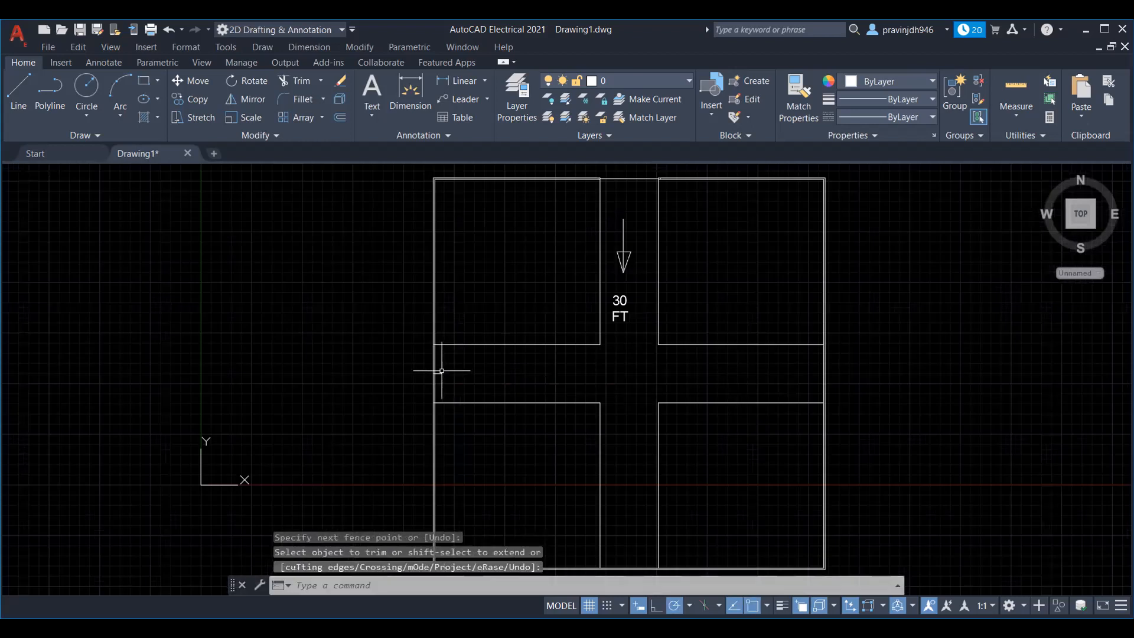
left_click(441, 372)
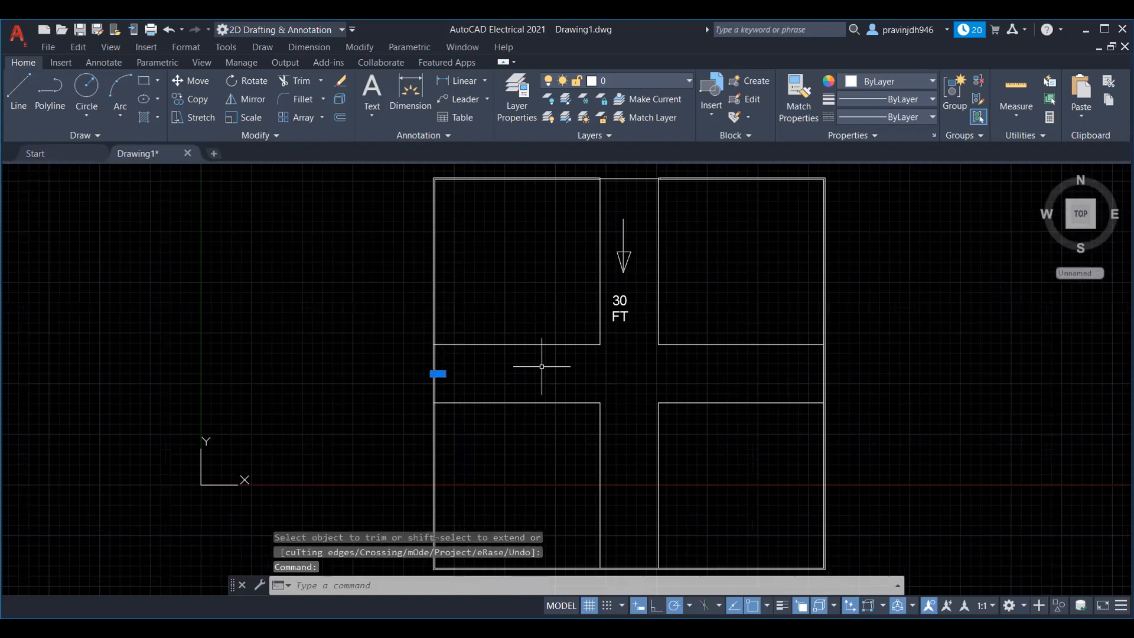
key("Delete")
mouse_move(537, 362)
middle_mouse_down()
mouse_move(447, 347)
mouse_move(480, 401)
mouse_move(469, 388)
mouse_move(509, 345)
mouse_move(544, 335)
middle_mouse_up()
scroll(544, 334, "down", 2)
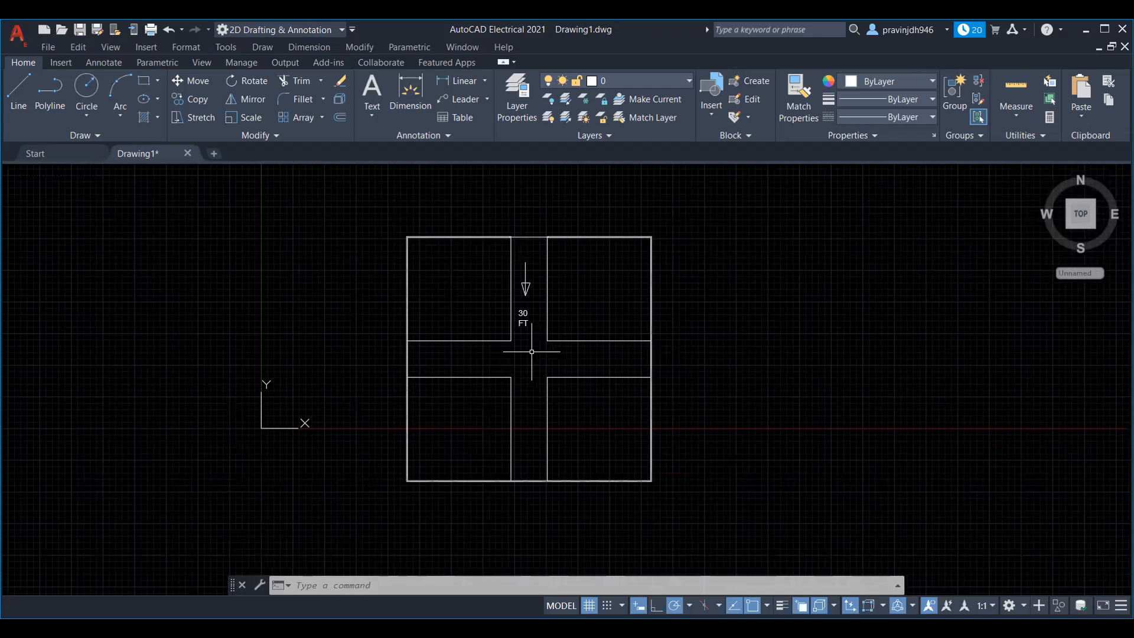
scroll(435, 293, "up", 4)
scroll(436, 293, "down", 2)
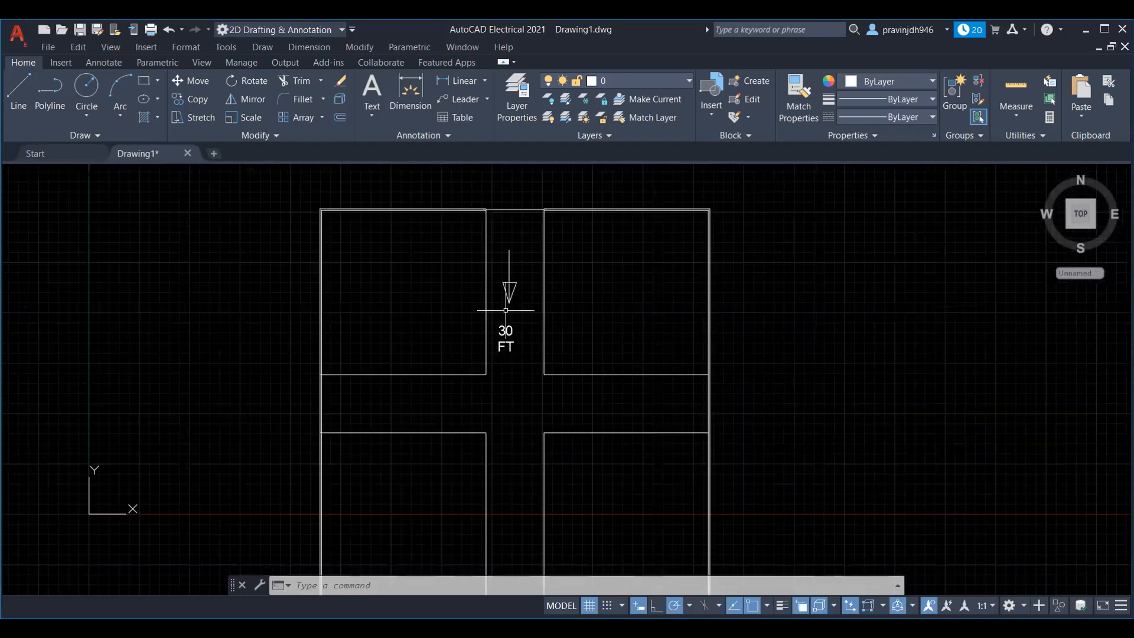
double_click(506, 311)
mouse_move(503, 387)
middle_mouse_down()
mouse_move(501, 359)
mouse_move(501, 399)
mouse_move(502, 385)
middle_mouse_up()
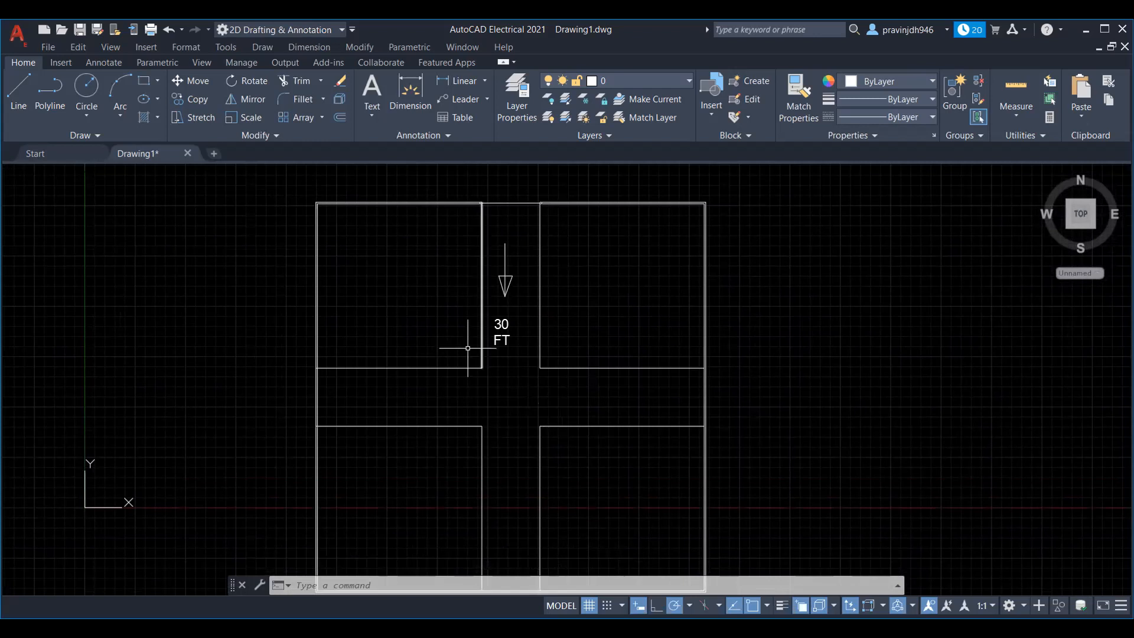
Hatch the crossing roads with a solid green fill, colour 19,155,72.
left_click(155, 117)
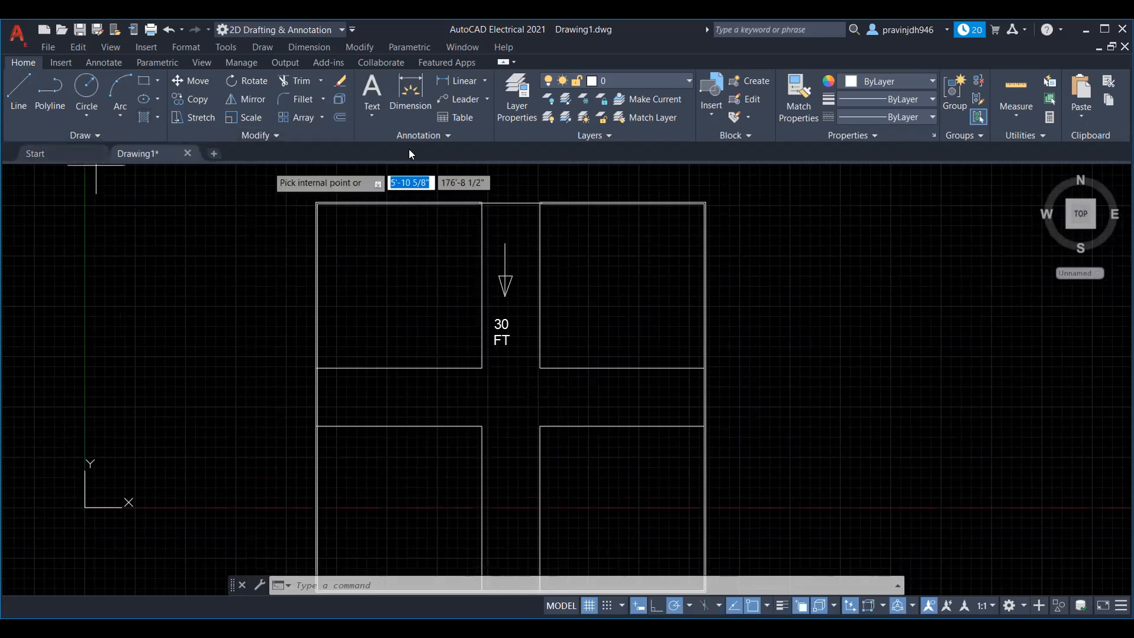
left_click(426, 80)
left_click(417, 99)
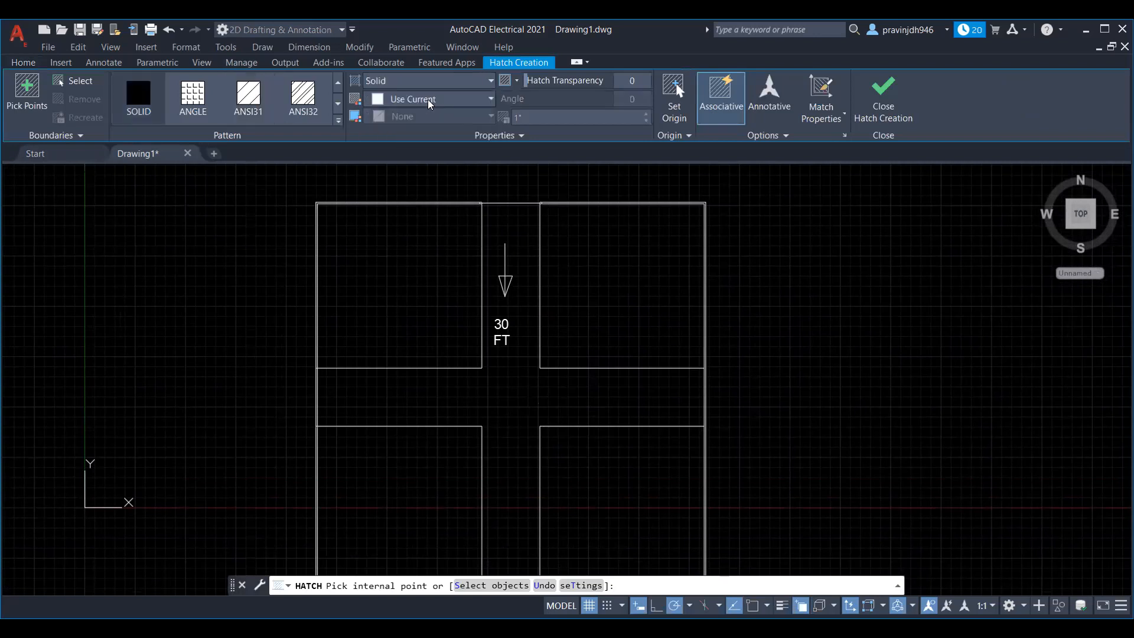
left_click(434, 99)
left_click(478, 190)
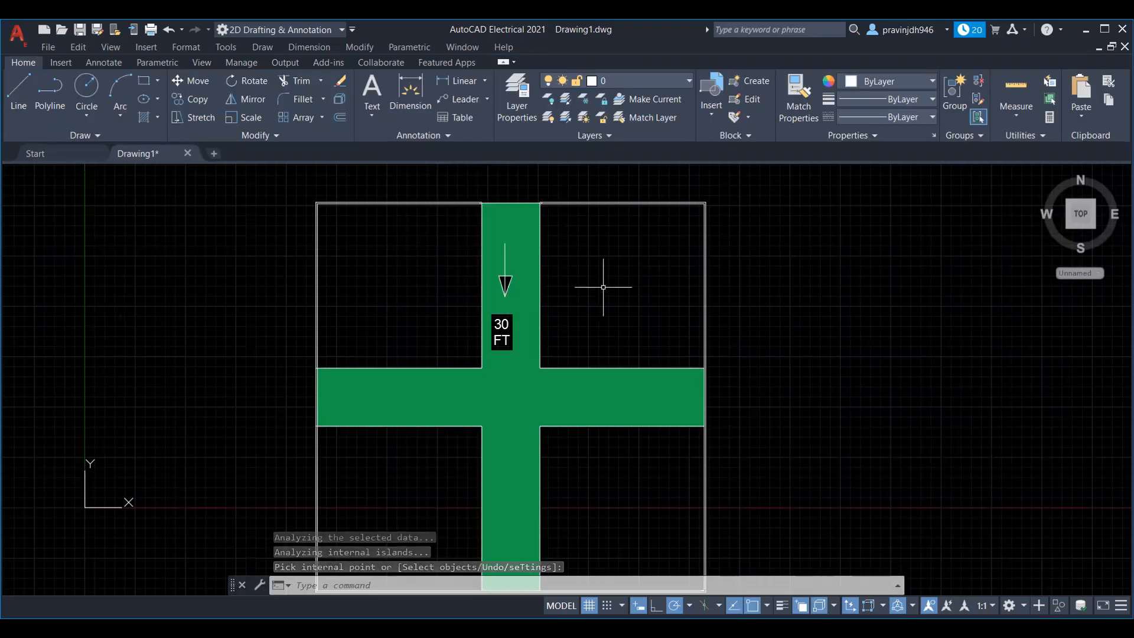
Delete the green solid hatch from the crossing roads.
scroll(468, 389, "up", 4)
scroll(469, 390, "down", 4)
mouse_move(530, 381)
middle_mouse_down()
mouse_move(563, 372)
mouse_move(583, 403)
middle_mouse_up()
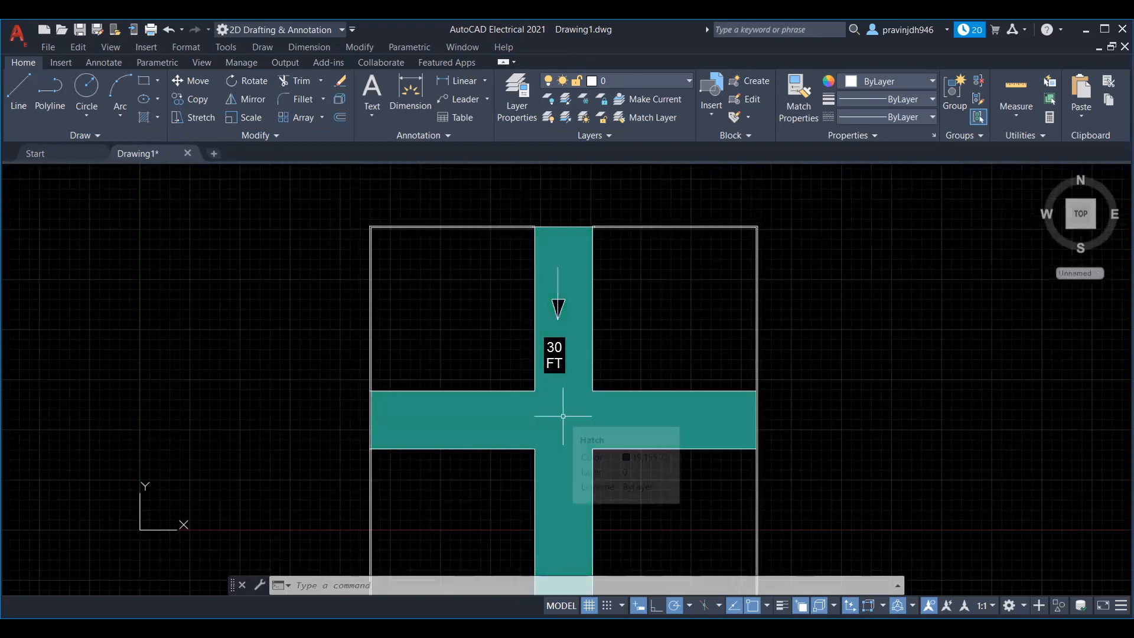
left_click(563, 415)
key("Delete")
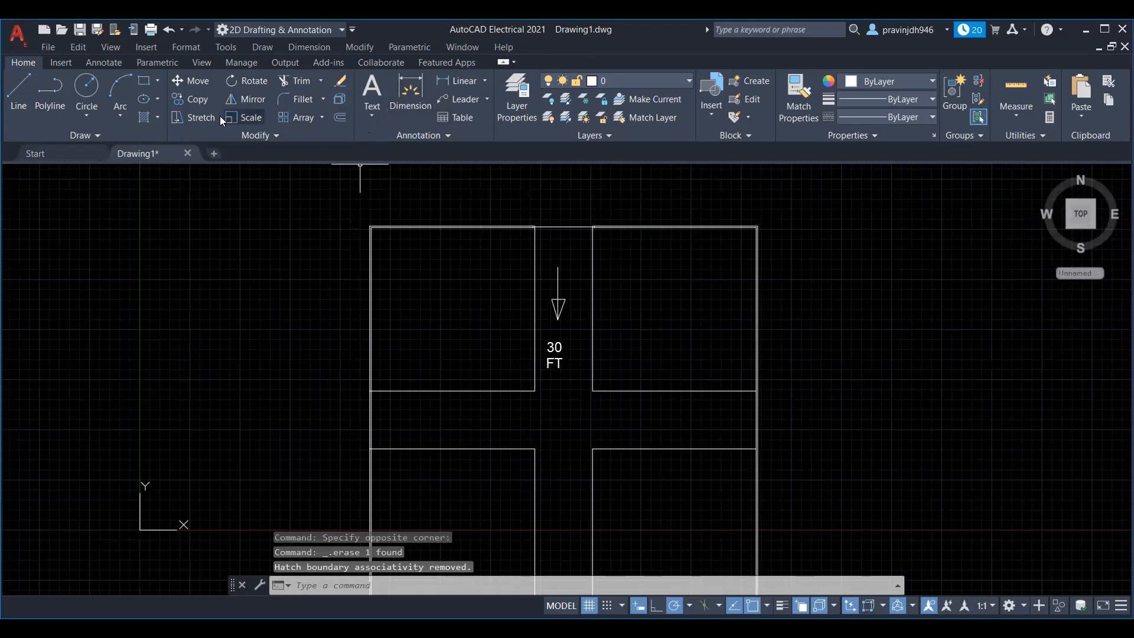
Hatch the crossing roads with a solid grey fill, colour 99,100,102.
left_click(157, 117)
left_click(172, 161)
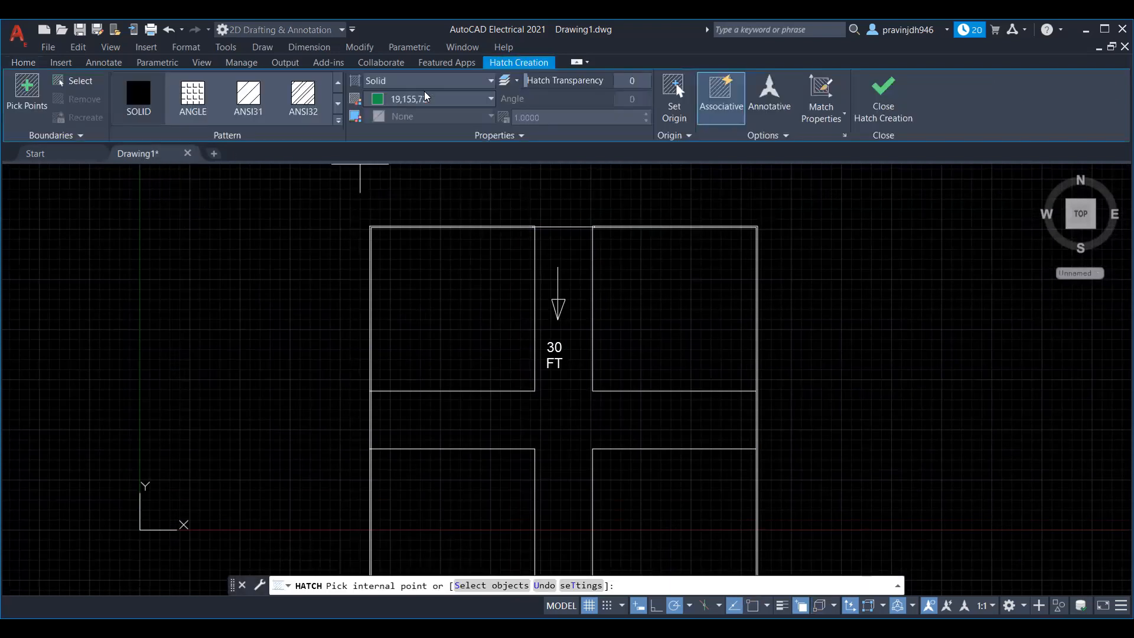
left_click(425, 95)
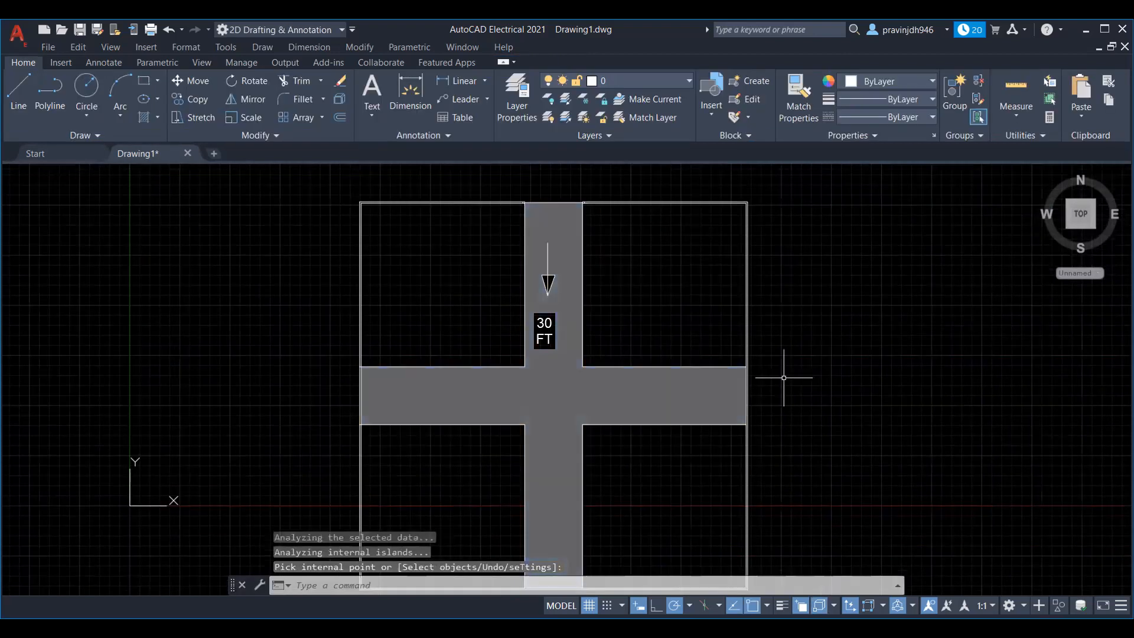
Draw a short trial line in the cross road just east of the junction and remove it.
middle_click_drag(713, 318, 719, 326)
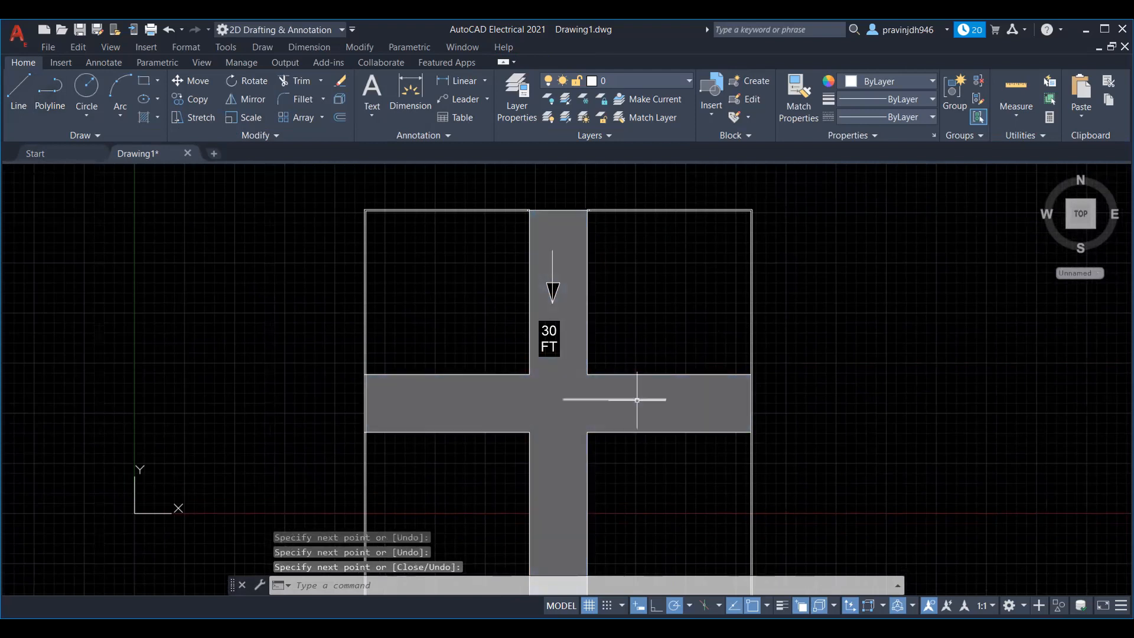
left_click(637, 400)
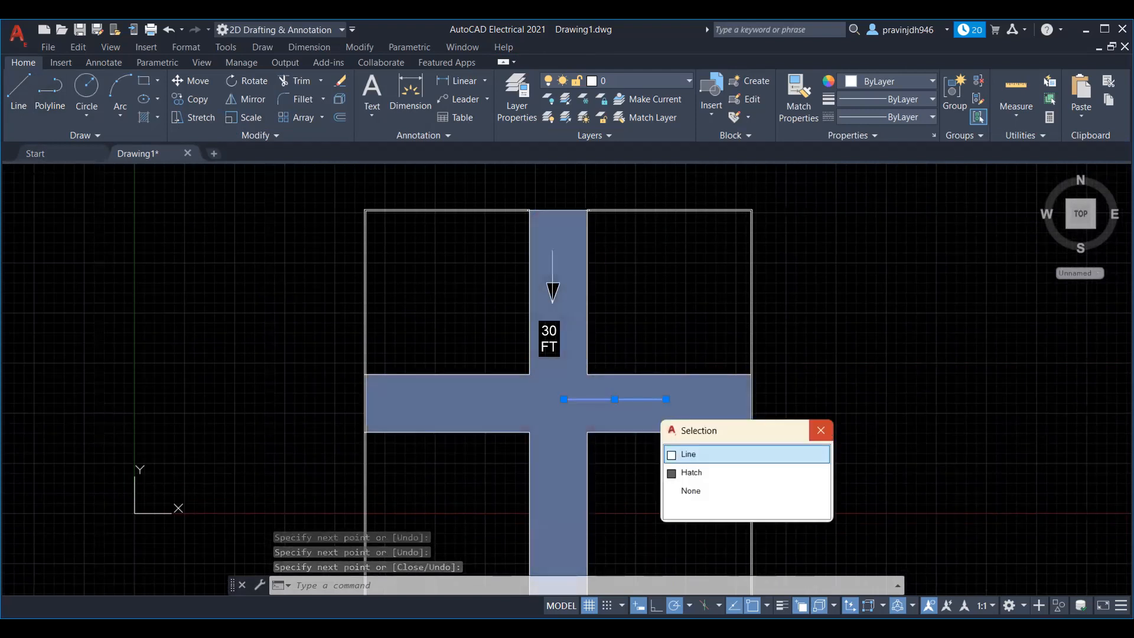
key("Escape")
middle_click_drag(541, 388, 564, 418)
Draw a 25' by 40' plot rectangle from the inner north-west corner of the site boundary.
scroll(422, 268, "up", 4)
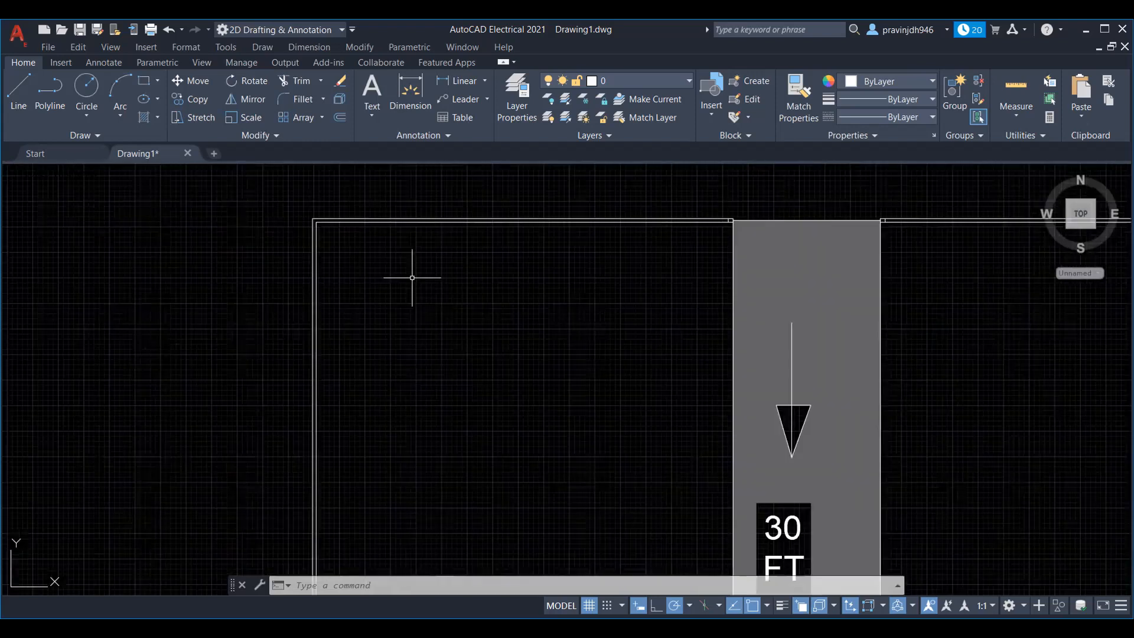
left_click(144, 81)
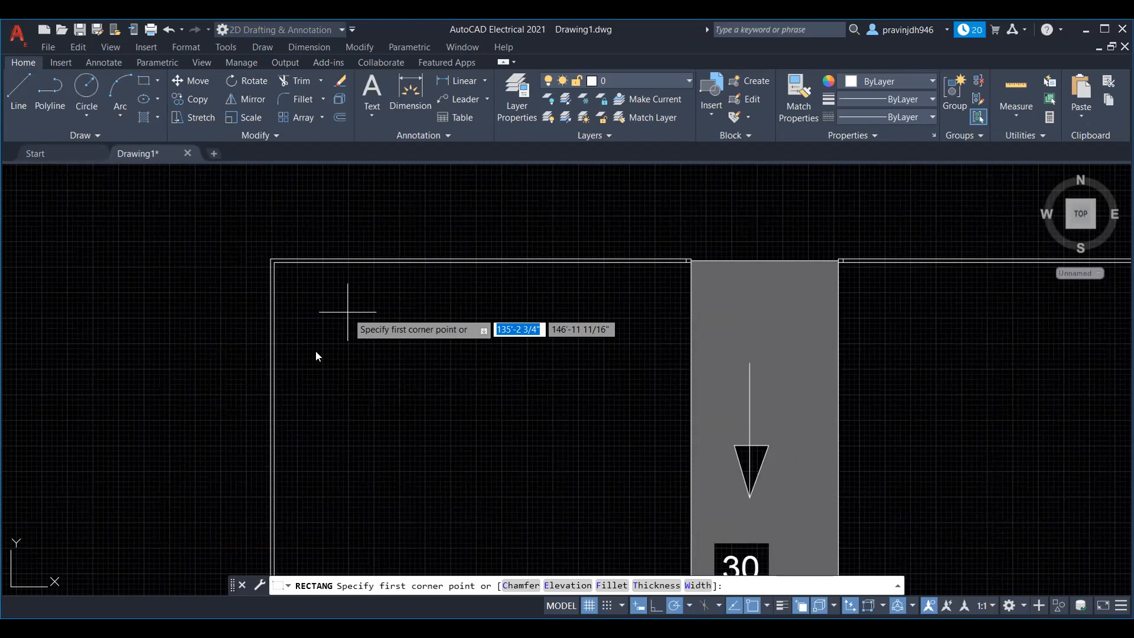
left_click(274, 262)
middle_click_drag(380, 387, 315, 351)
type("25;")
key("Tab")
type("40")
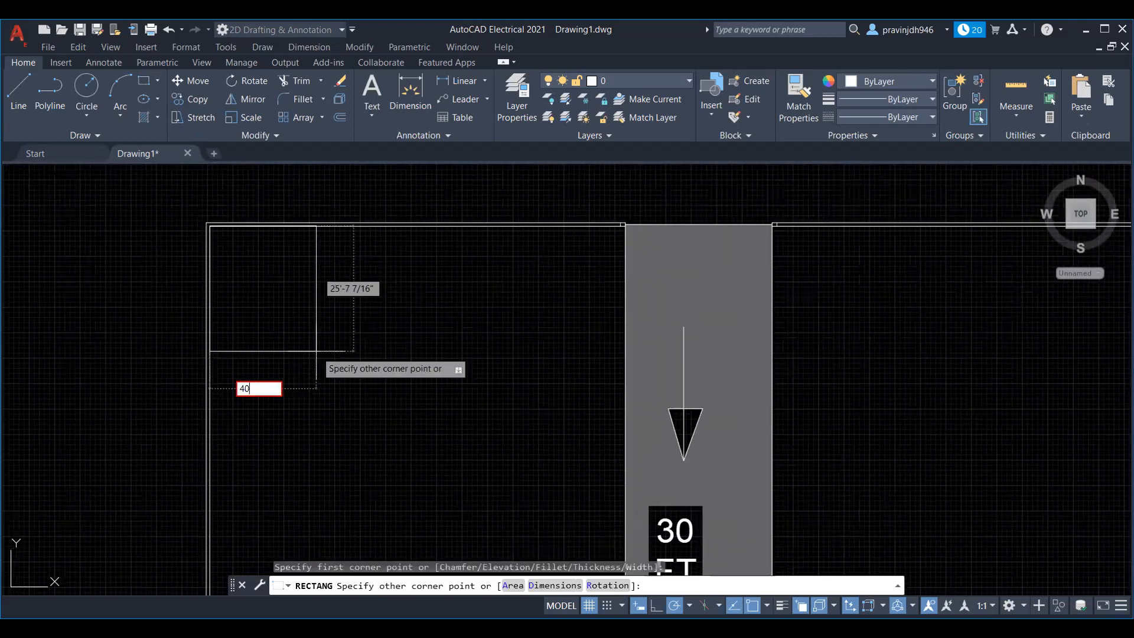
key("Escape")
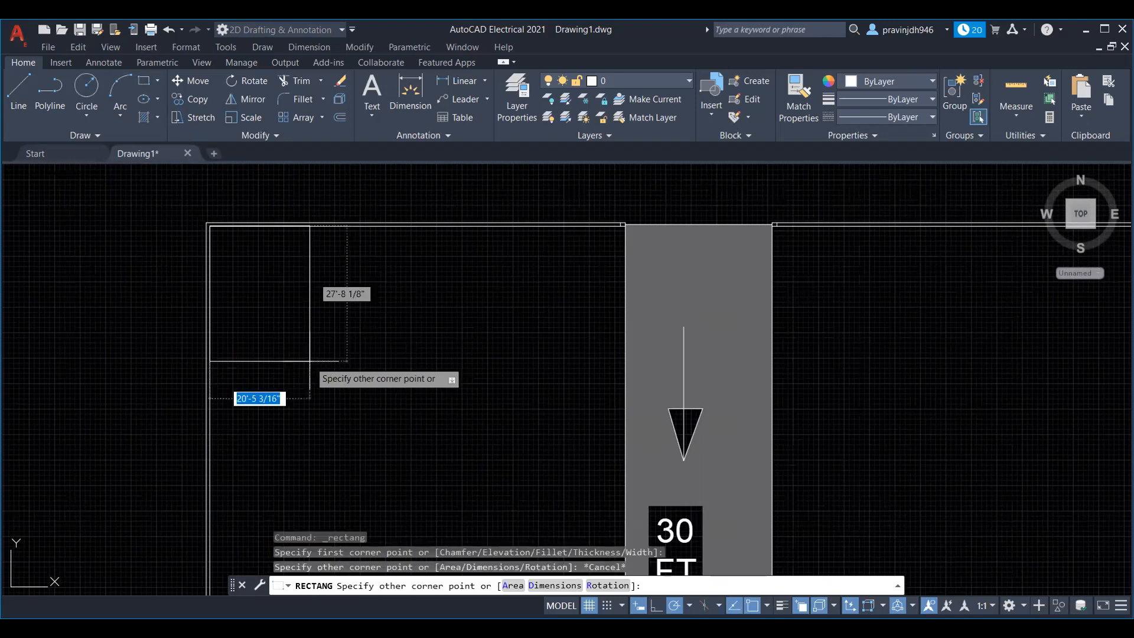
type("25")
key("Tab")
type("40")
key("Return")
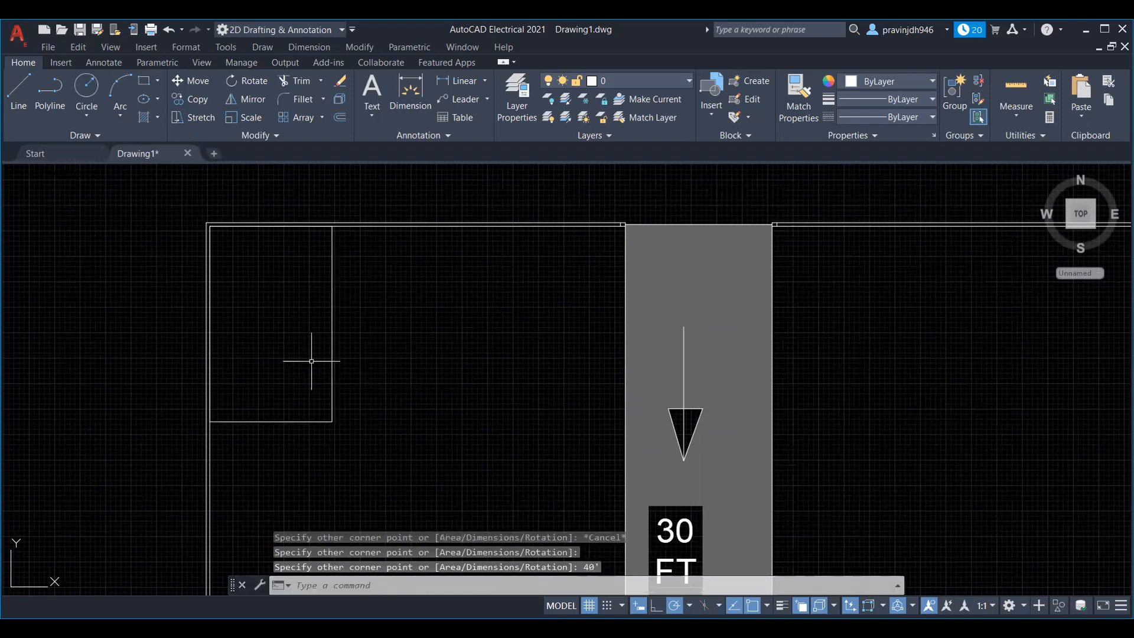
Copy the plot rectangle twice eastward so three plots adjoin along the site's north boundary.
middle_click_drag(289, 325, 259, 307)
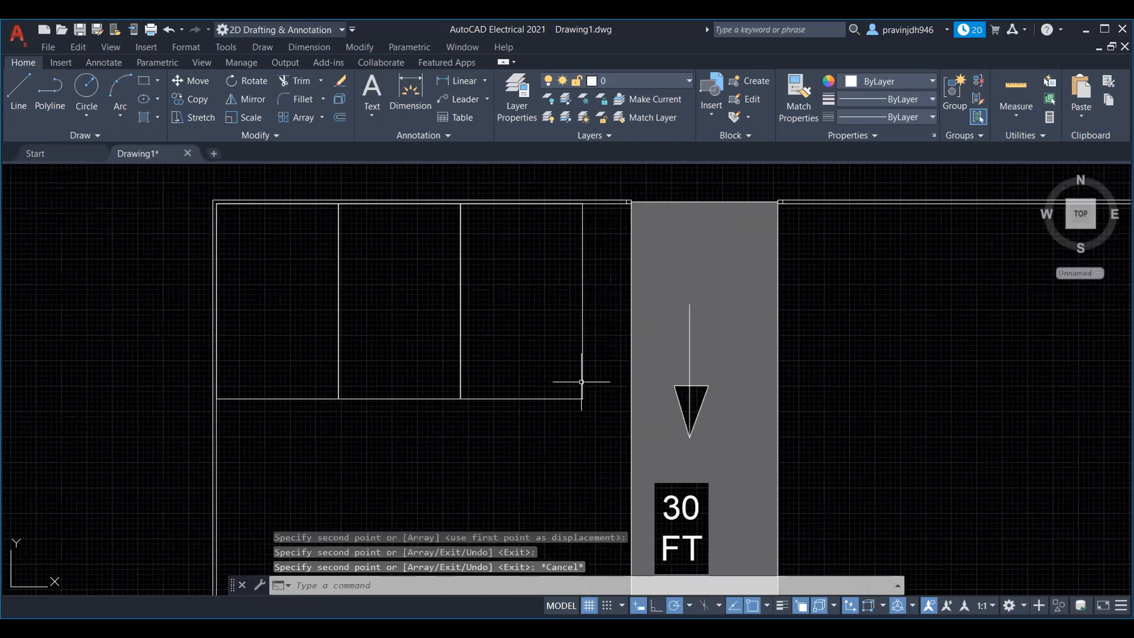
key("Escape")
middle_click_drag(608, 249, 584, 256)
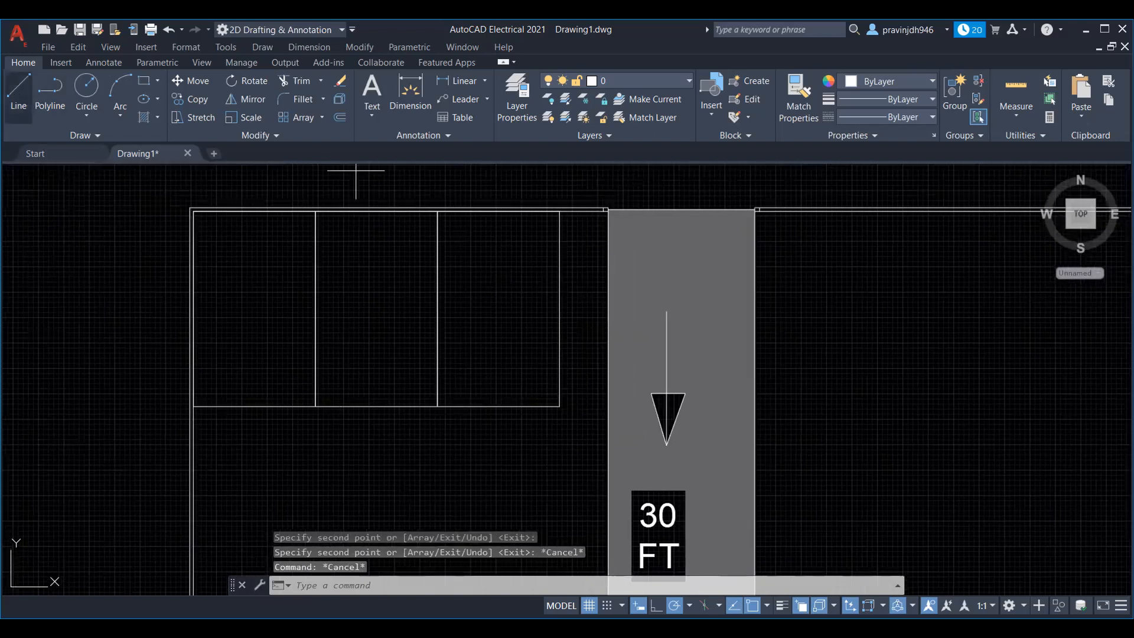
Divide the strip between the third plot and the vertical road with horizontal lines spaced 10' apart, starting from the plot's north-east corner.
type("l")
key("Return")
left_click(559, 211)
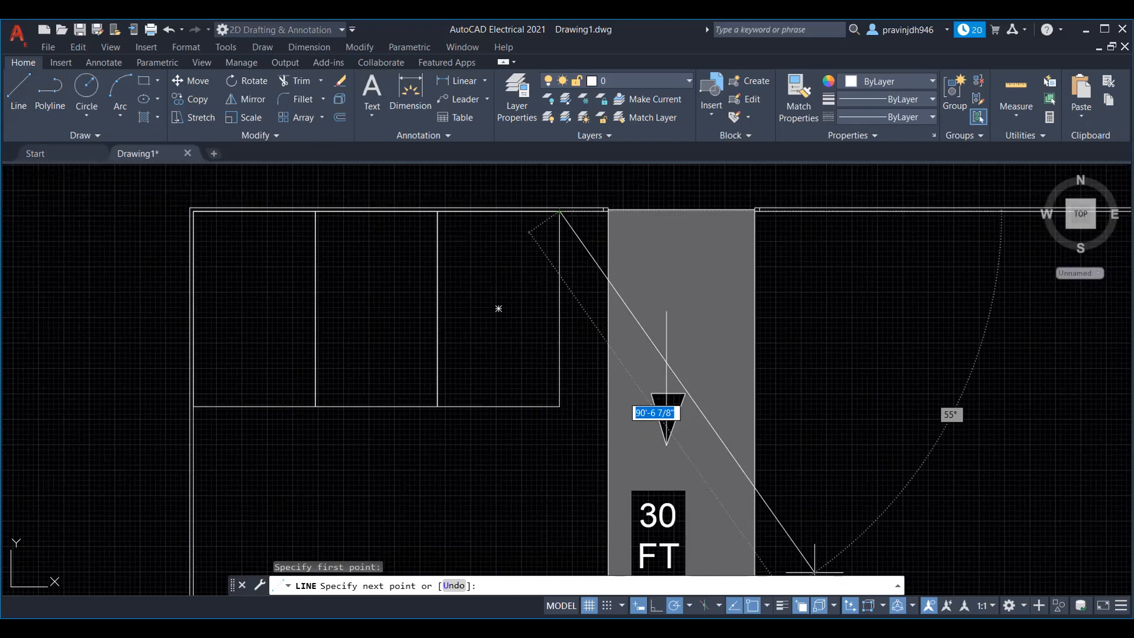
key("F8")
type("10")
key("Return")
left_click(608, 278)
key("Return")
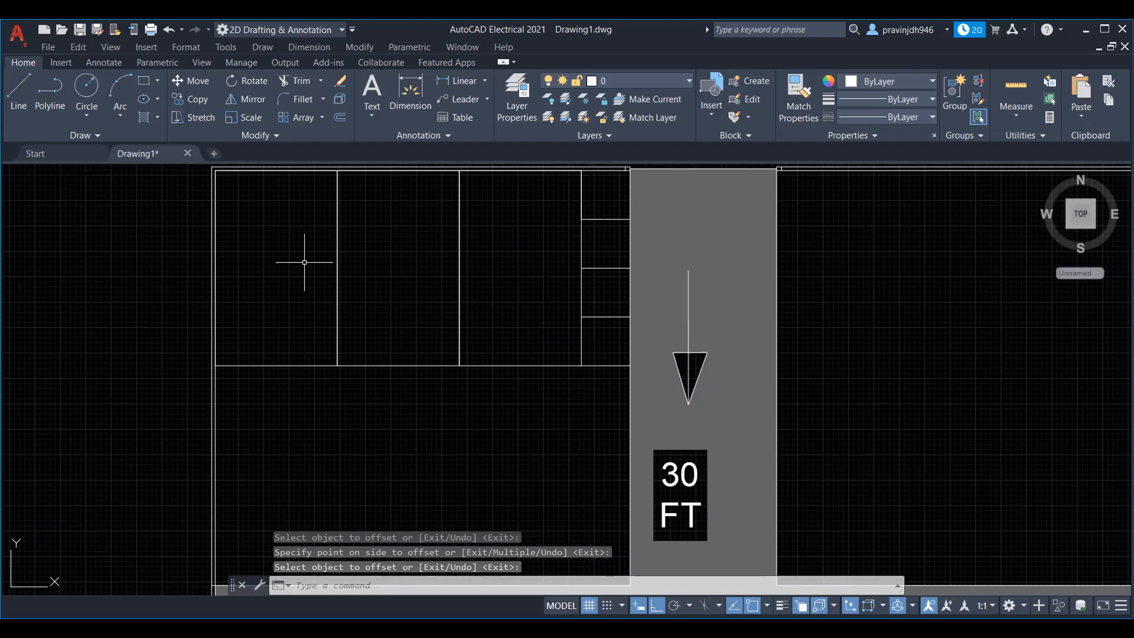
Offset the line along the plots' south edge 10' southward for an internal road, and trim its opening at the vertical road.
key("Escape")
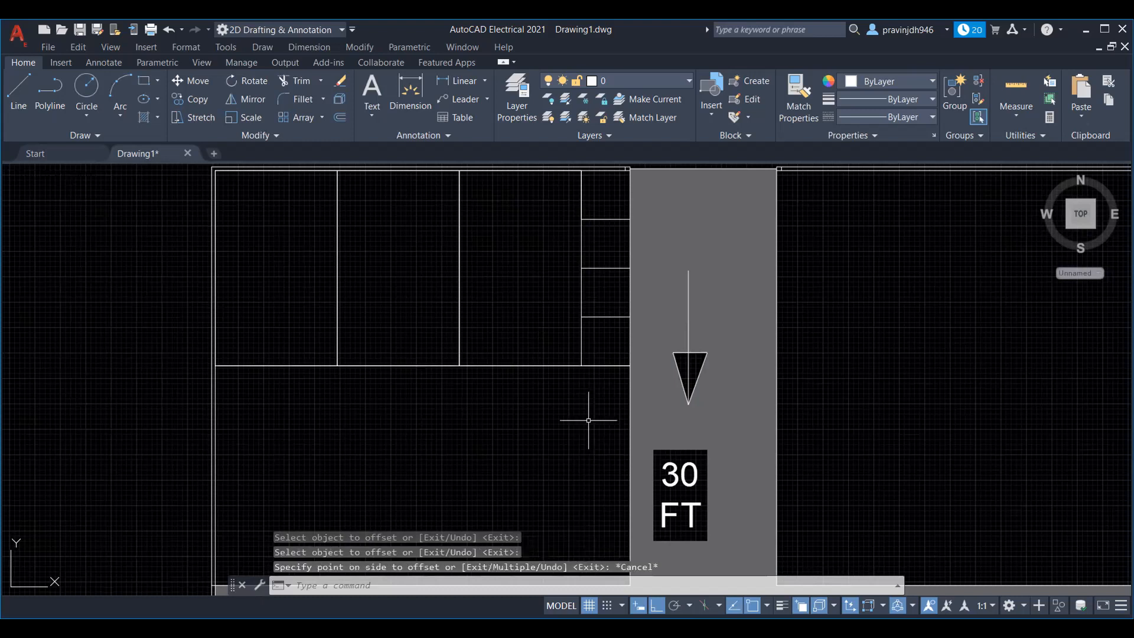
key("Return")
type("10")
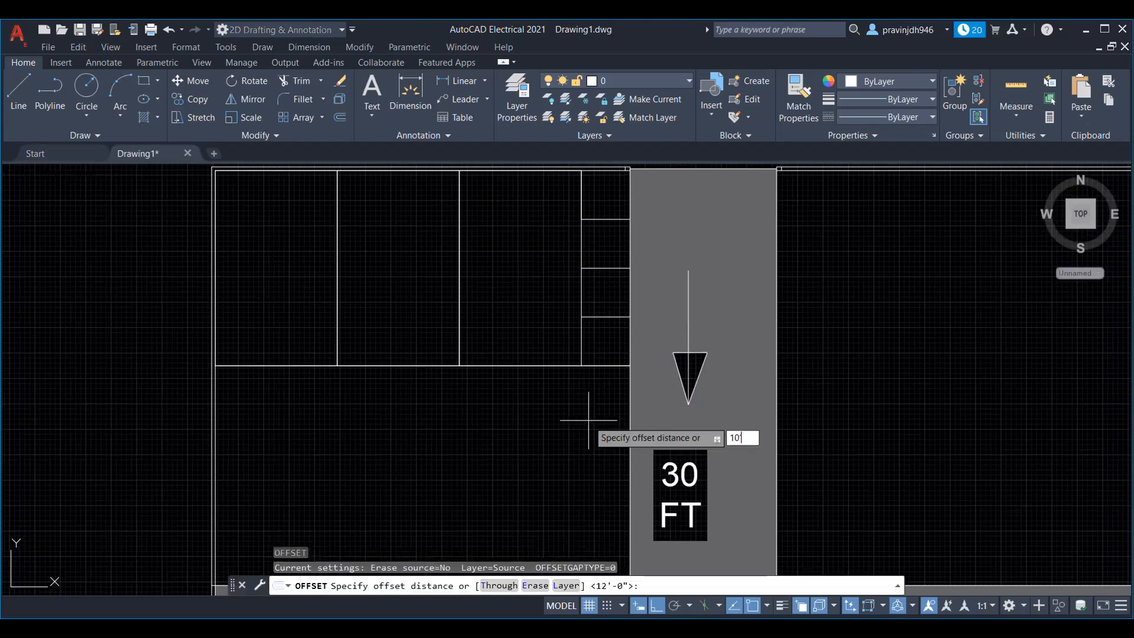
key("Return")
left_click(557, 366)
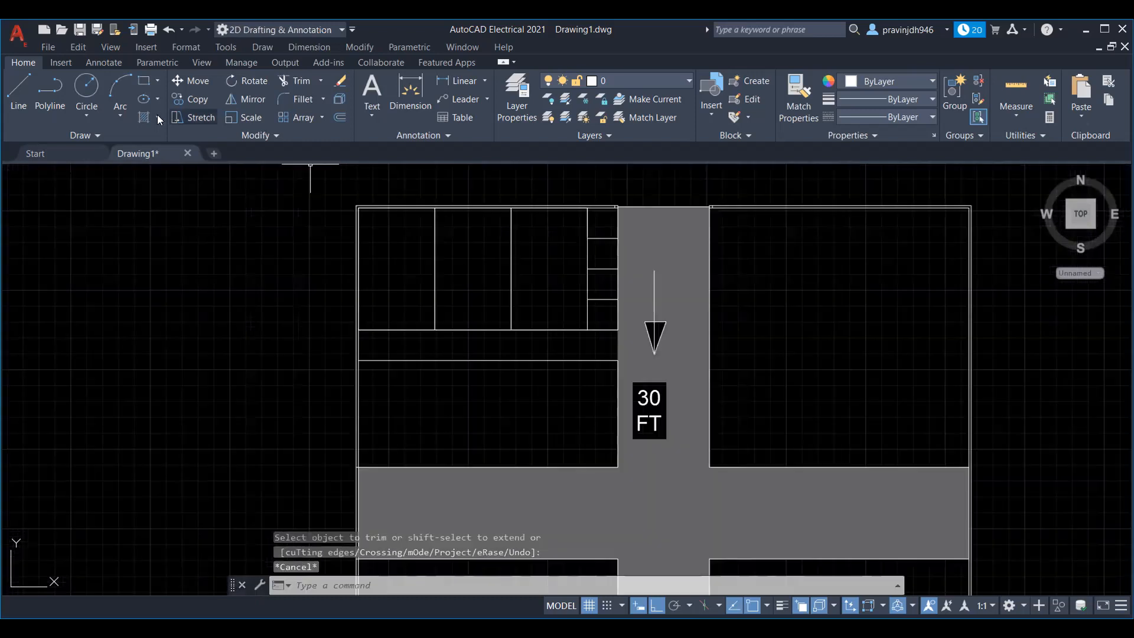
Hatch the internal road below the three plots with a solid grey fill, colour 99,100,102.
left_click(146, 117)
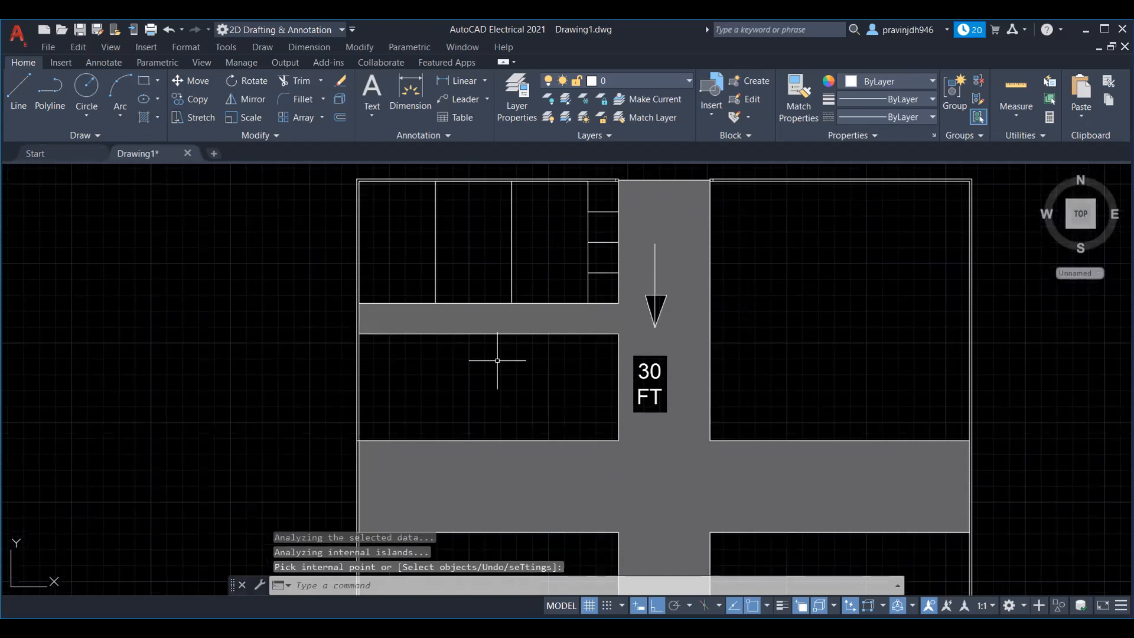
middle_click_drag(479, 372, 478, 387)
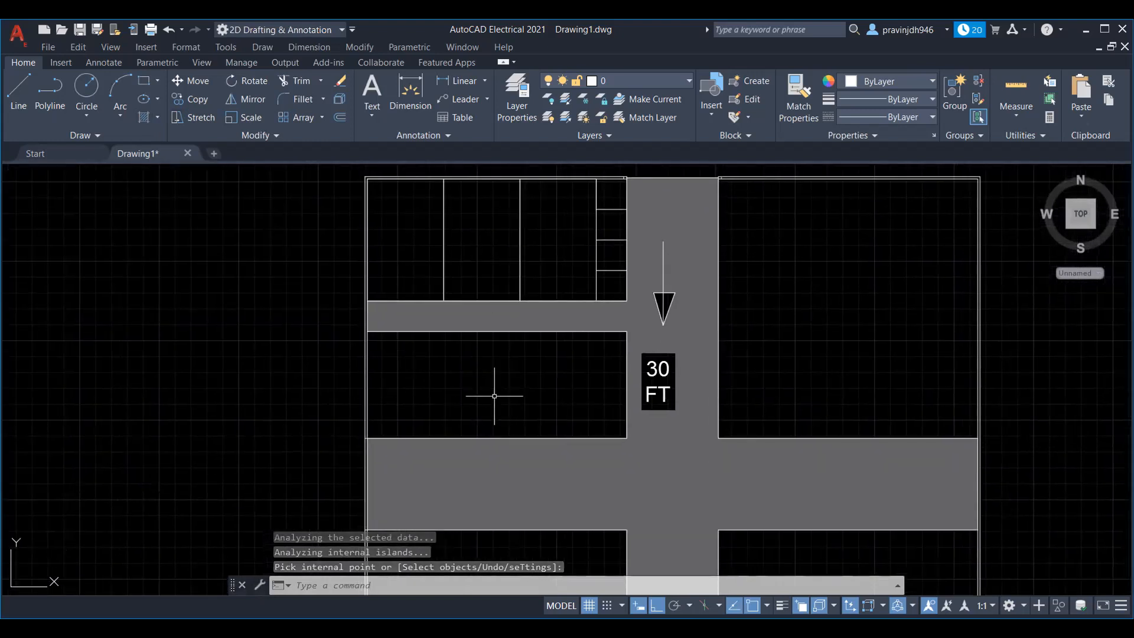
middle_click_drag(494, 431, 472, 464)
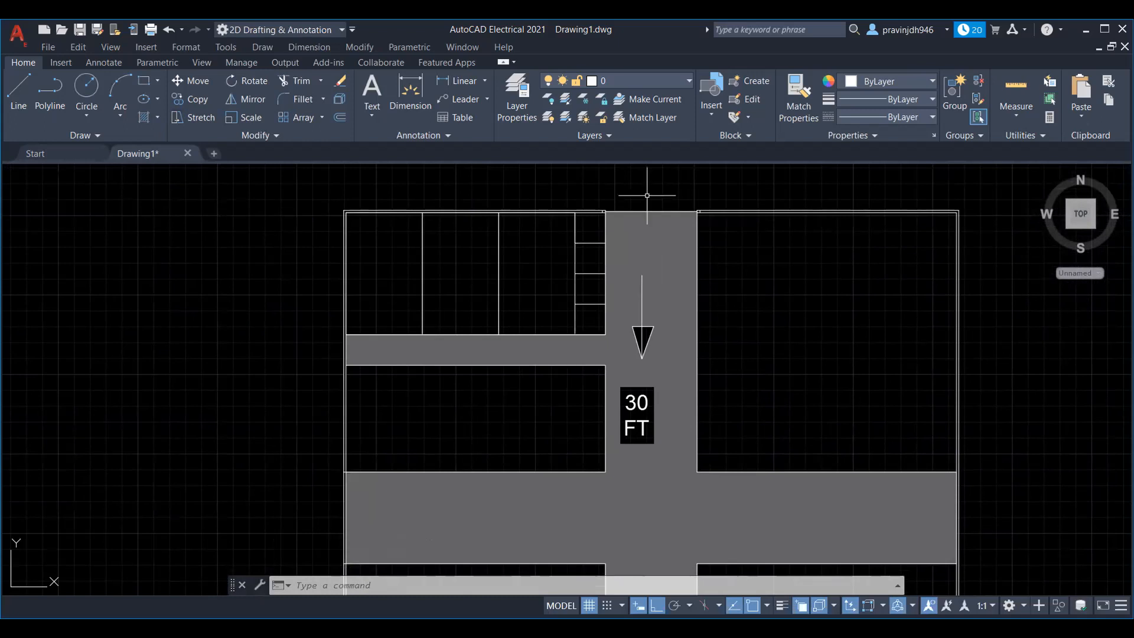
scroll(579, 224, "up", 2)
scroll(578, 224, "up", 1)
middle_click_drag(578, 224, 525, 280)
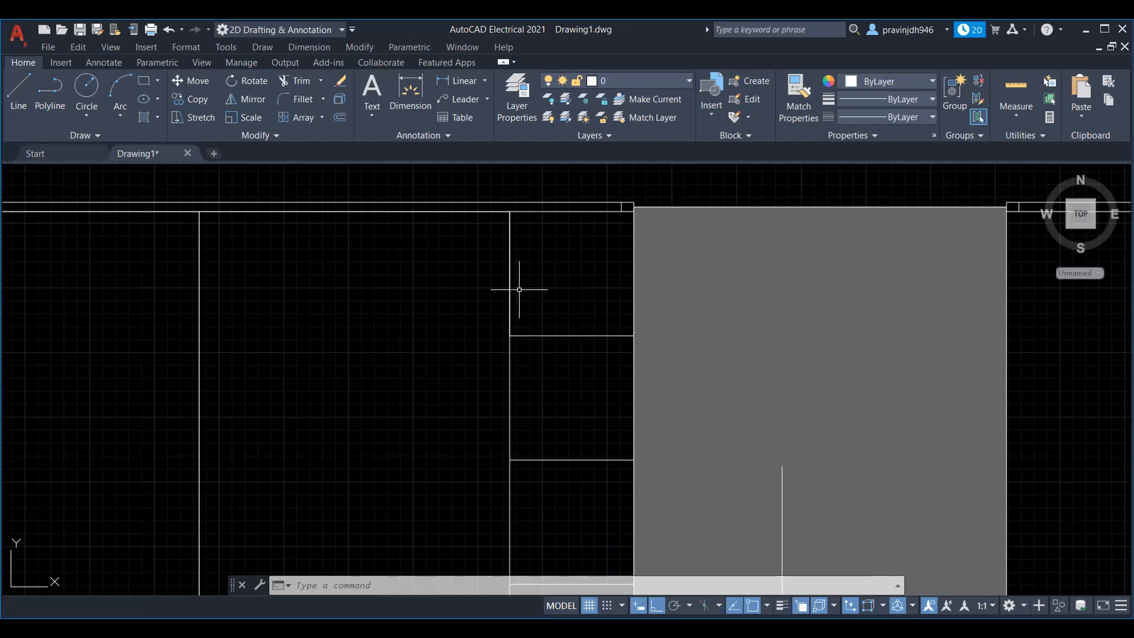
middle_click_drag(545, 373, 606, 322)
scroll(563, 363, "down", 2)
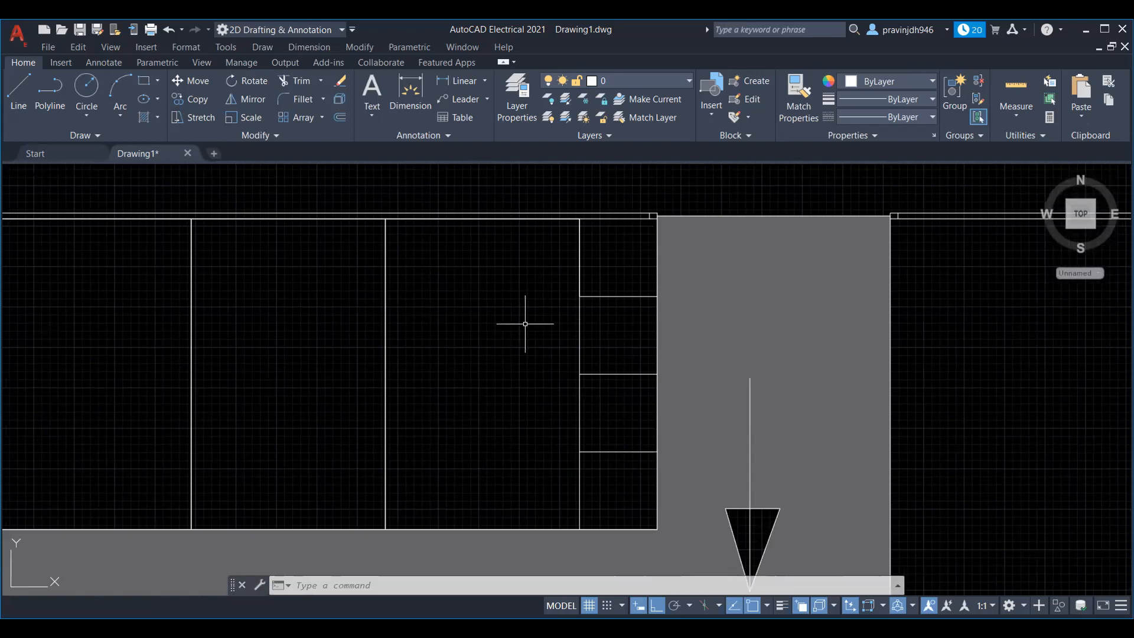
scroll(560, 308, "down", 2)
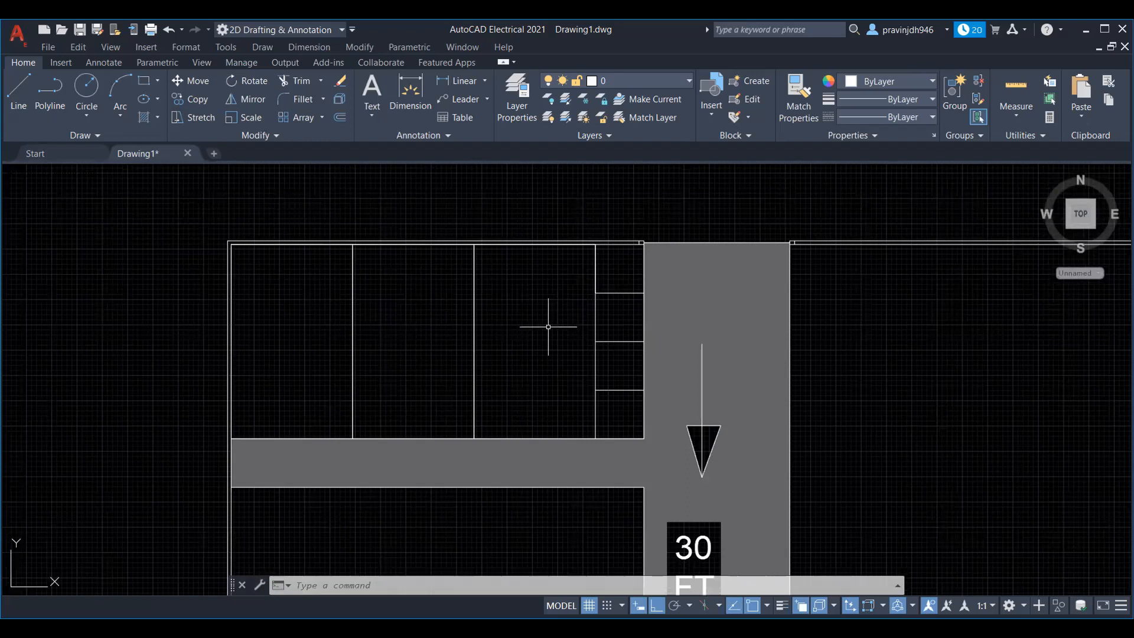
Try a solid green hatch, colour 19,155,72, in the four small cells beside the vertical road, and undo it.
left_click(157, 117)
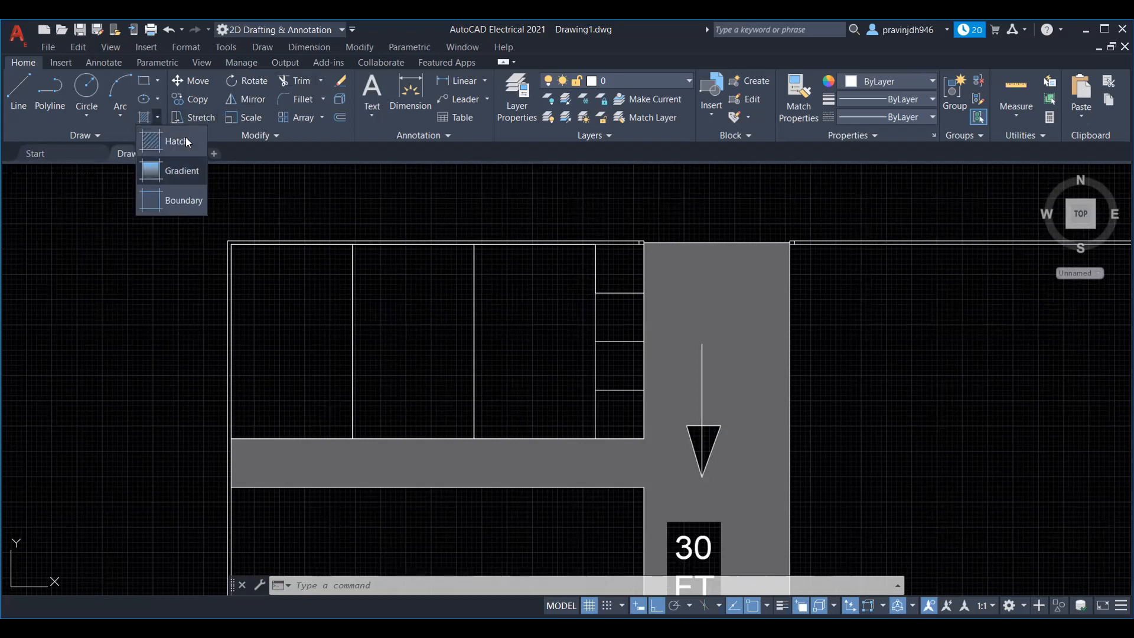
left_click(186, 142)
left_click(491, 99)
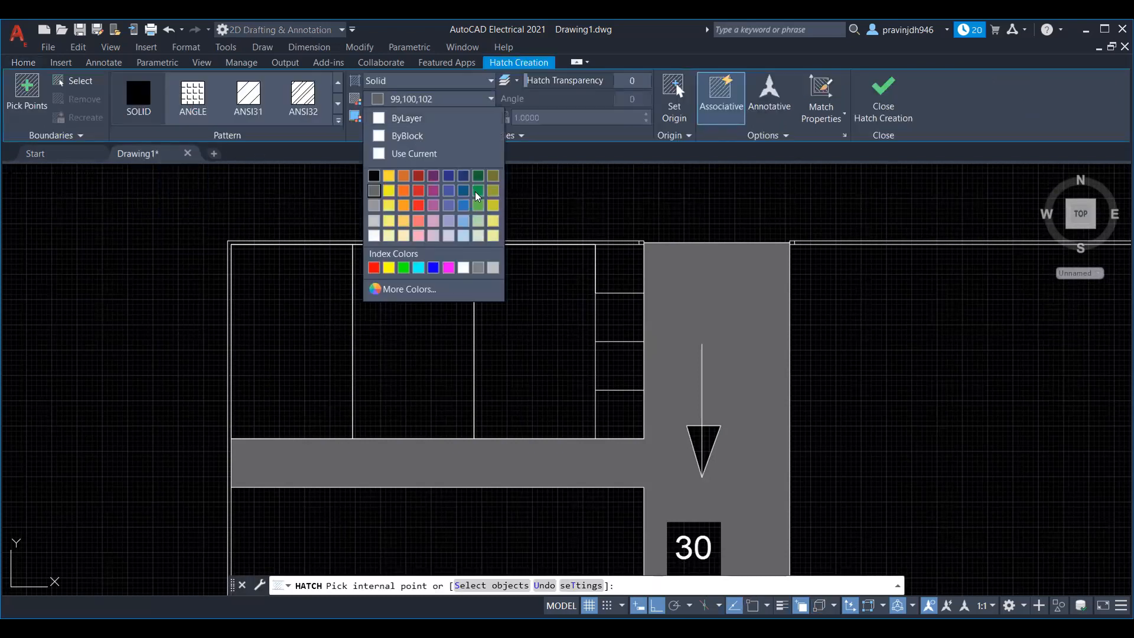
left_click(478, 191)
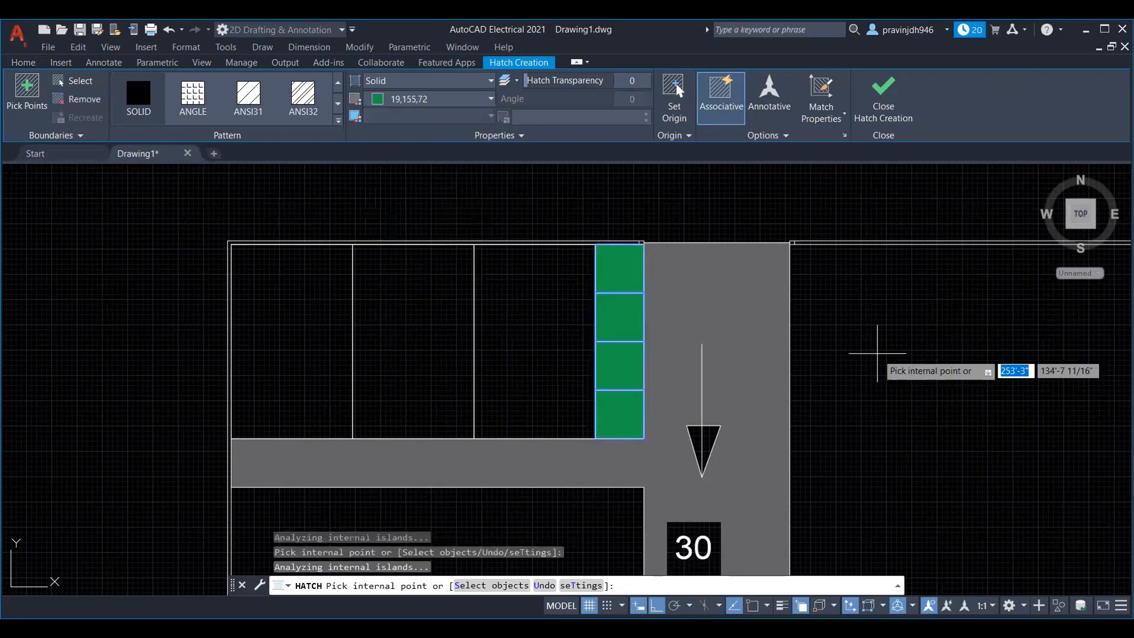
key("Escape")
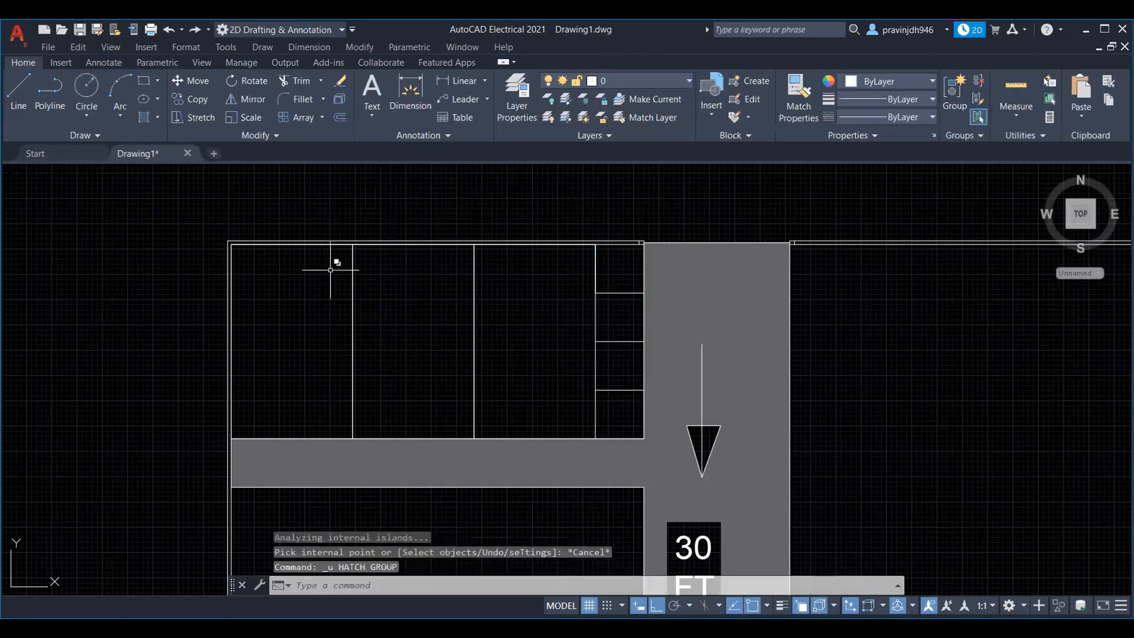
Draw both corner-to-corner diagonal lines across the westernmost plot.
left_click(20, 96)
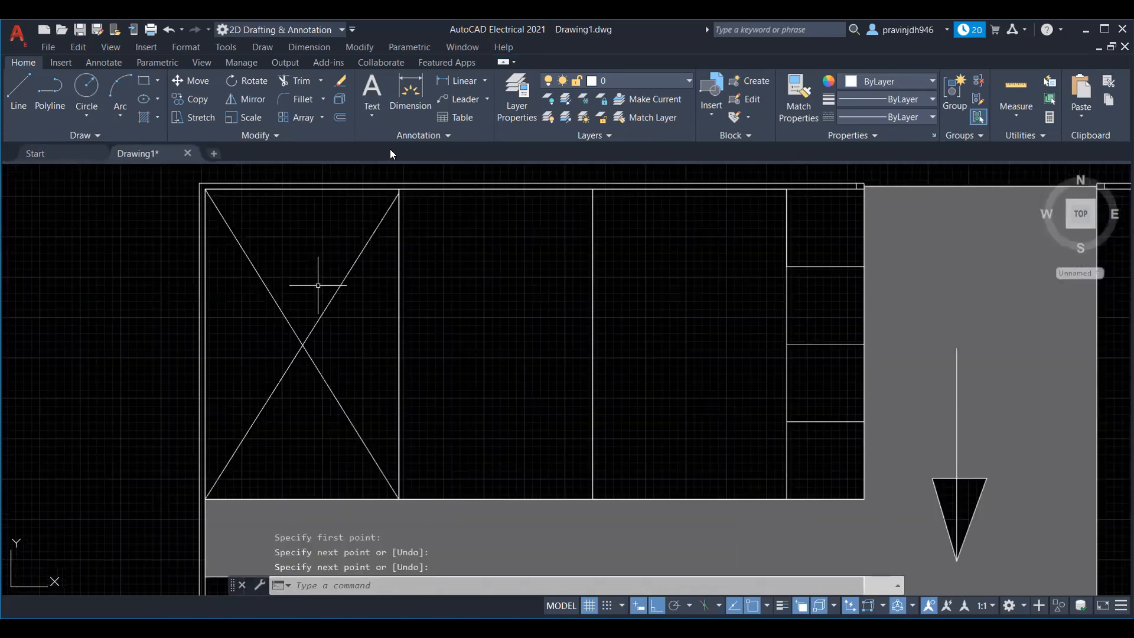
Place the multiline text label "A 1000 Sf ft" near the north end of the westernmost plot.
left_click(372, 114)
left_click(388, 165)
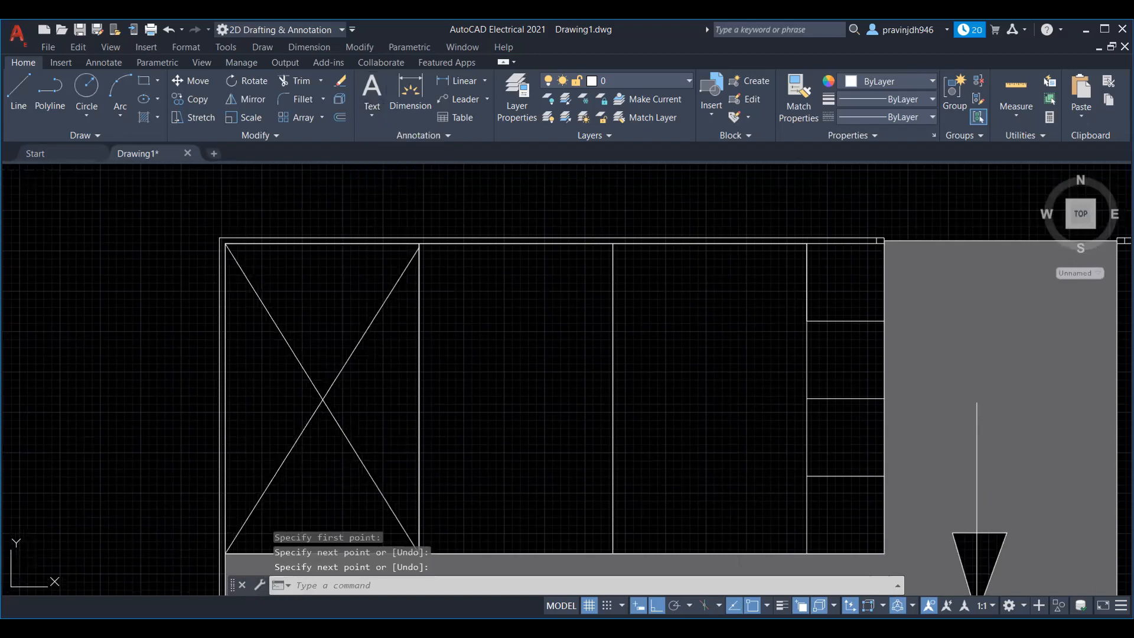
type("A")
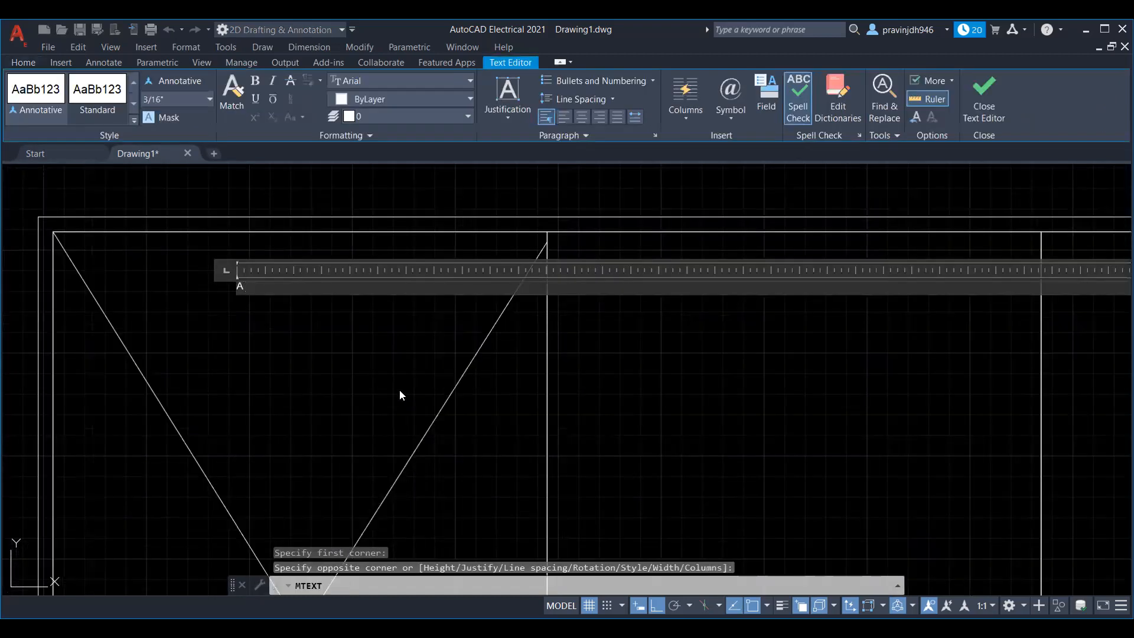
type(" 1000")
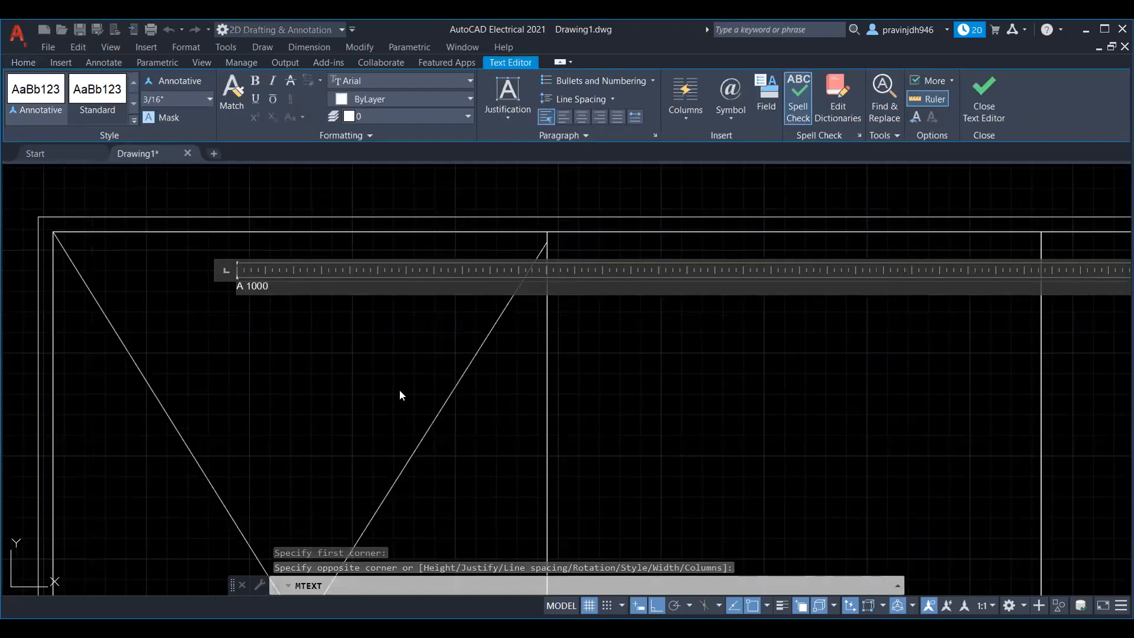
type(" SIZE")
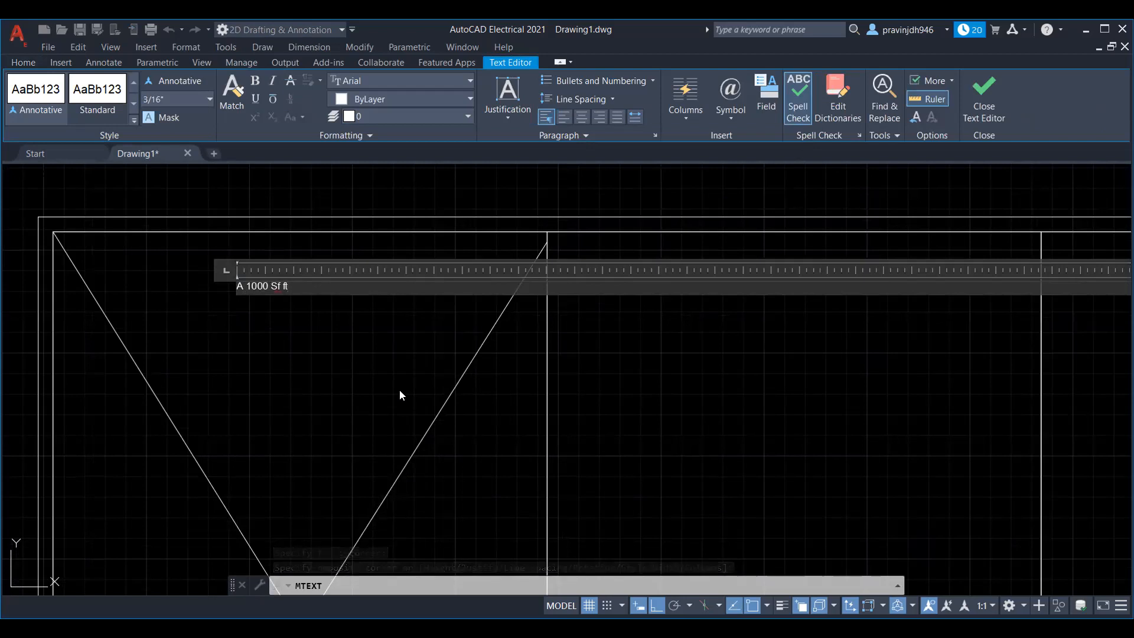
left_click(400, 391)
Try text heights of 10' and 6' on the westernmost plot's label.
left_click(292, 262)
left_click(222, 301)
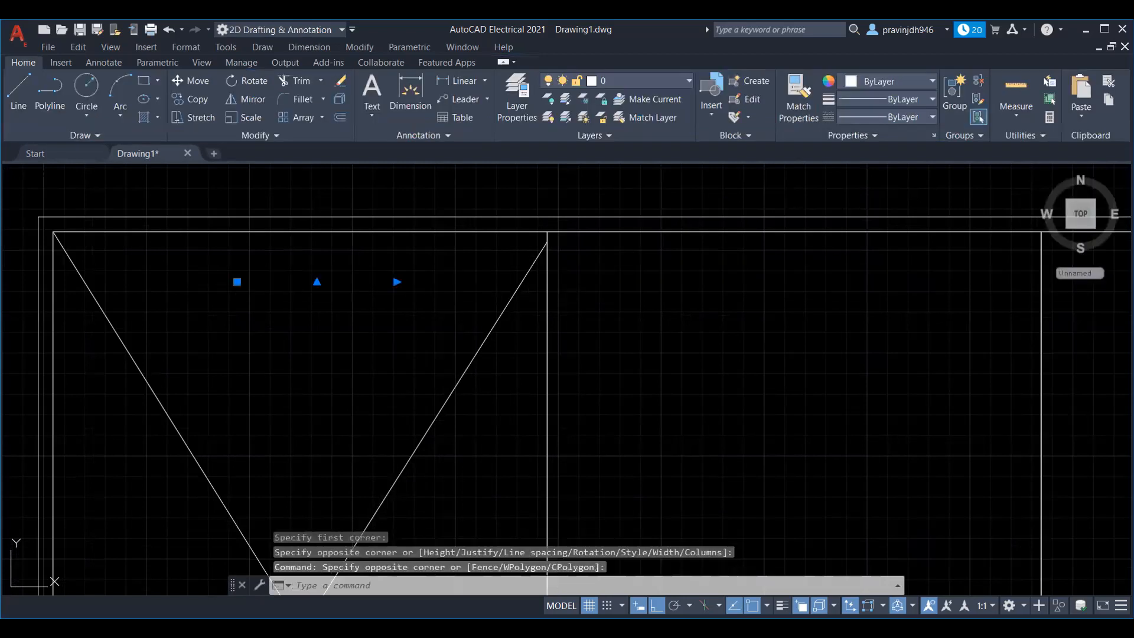
key("ctrl+1")
left_click(272, 364)
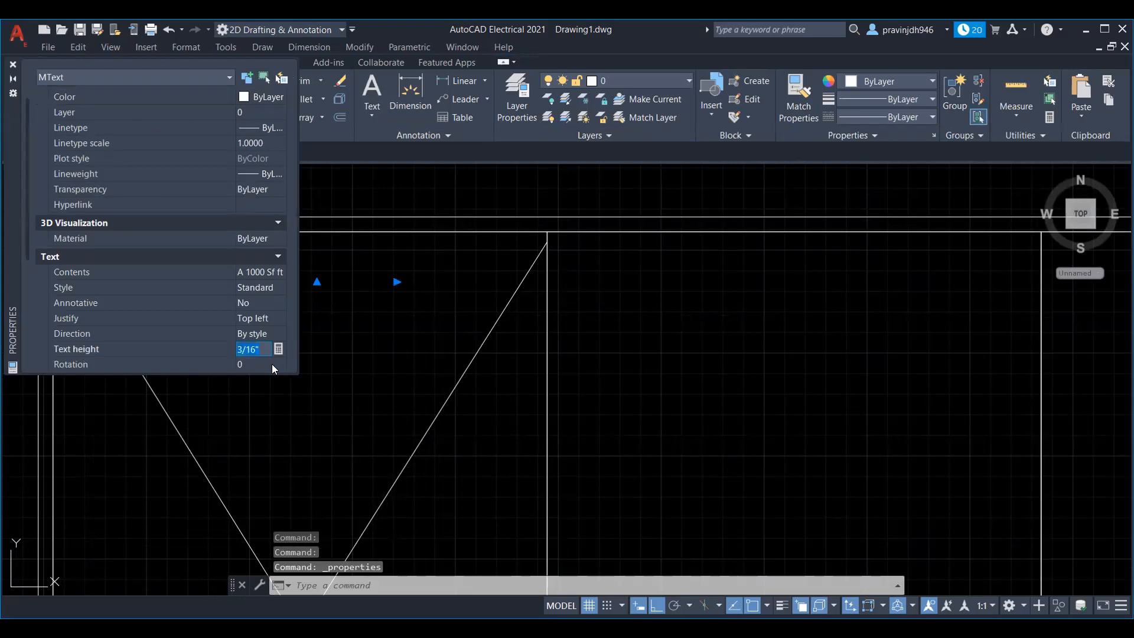
type("10'")
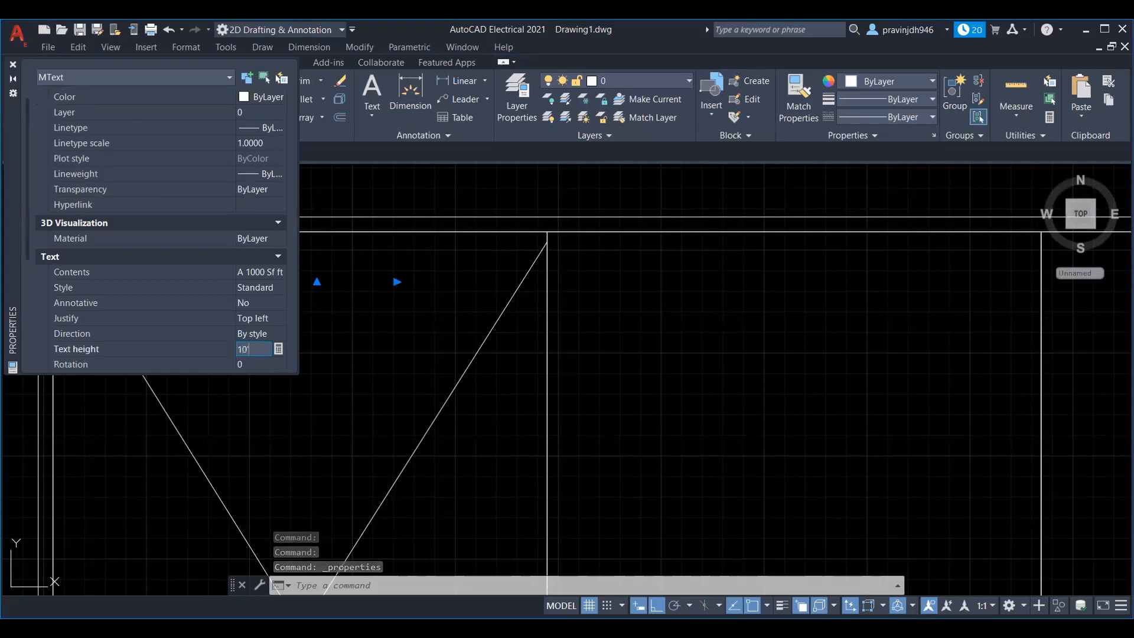
key("Tab")
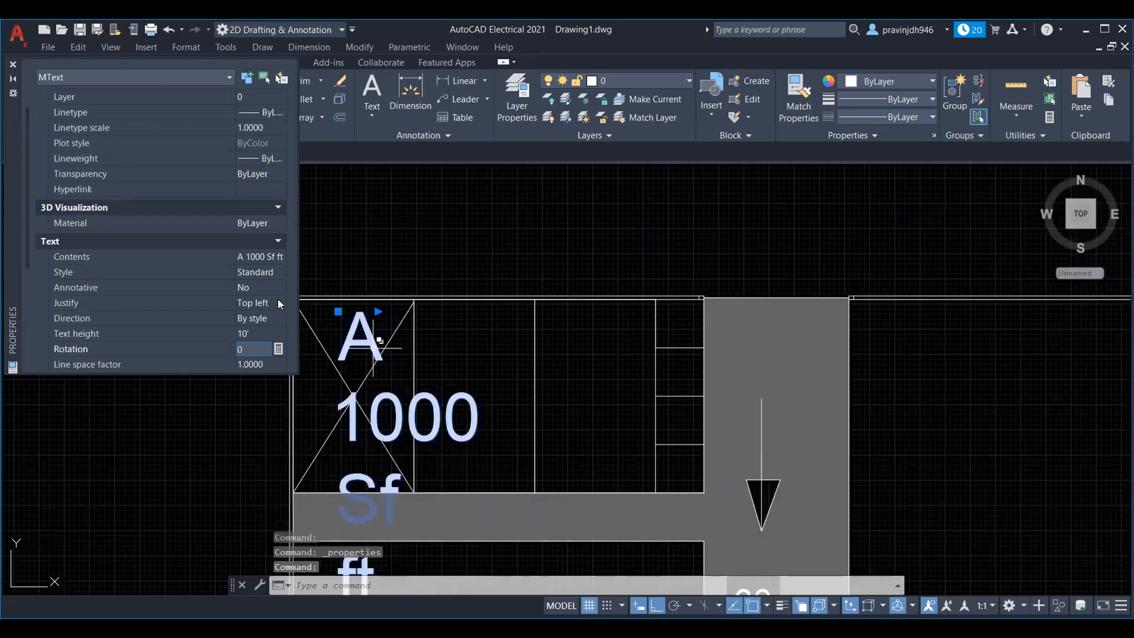
left_click(218, 334)
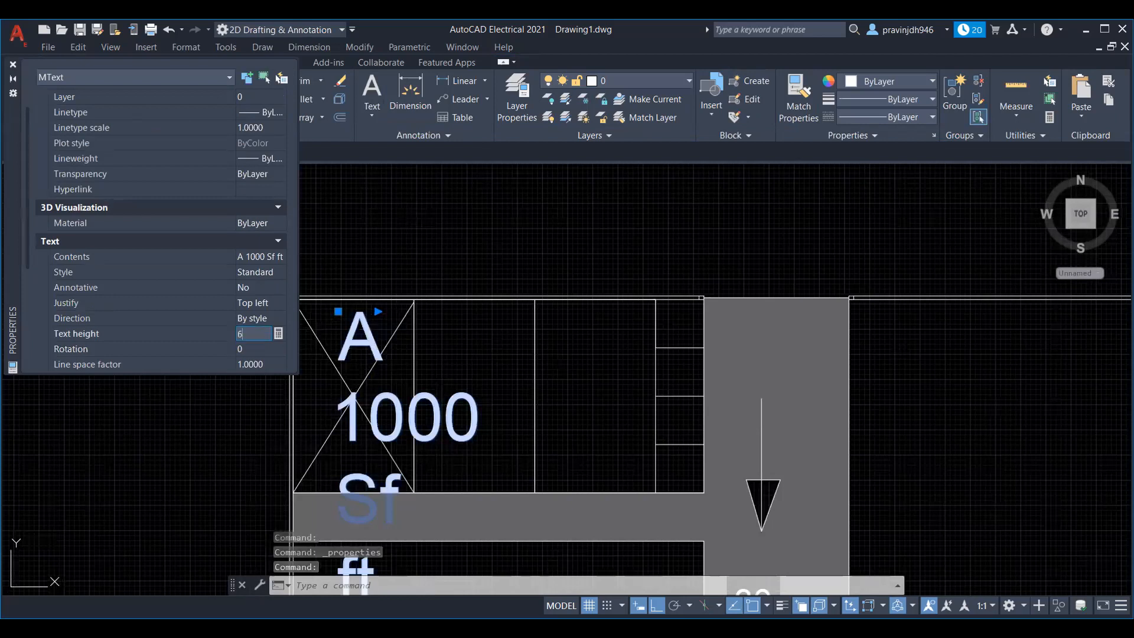
type("6'")
key("Return")
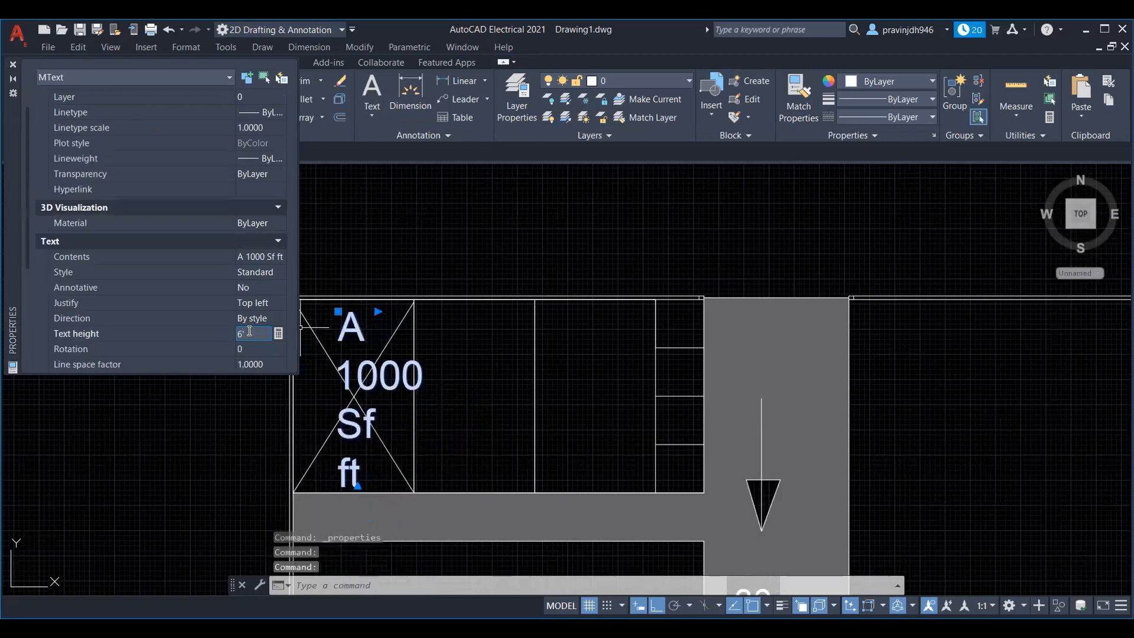
Set the westernmost plot label's text height to 3' and close its properties.
type("3'")
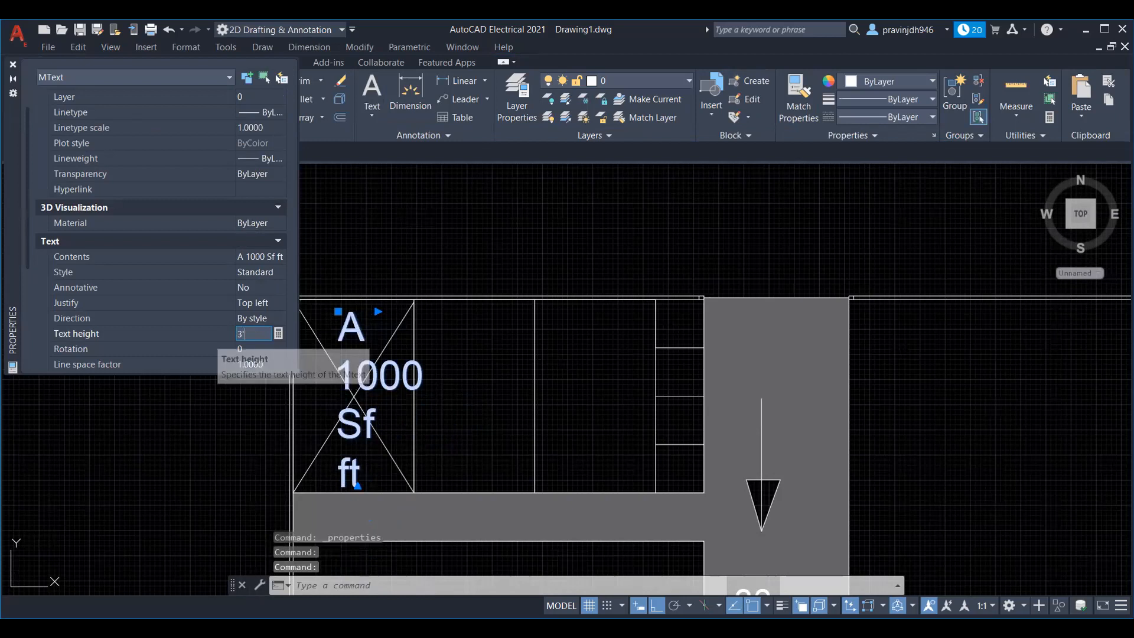
key("Tab")
key("Escape")
middle_click_drag(484, 409, 526, 404)
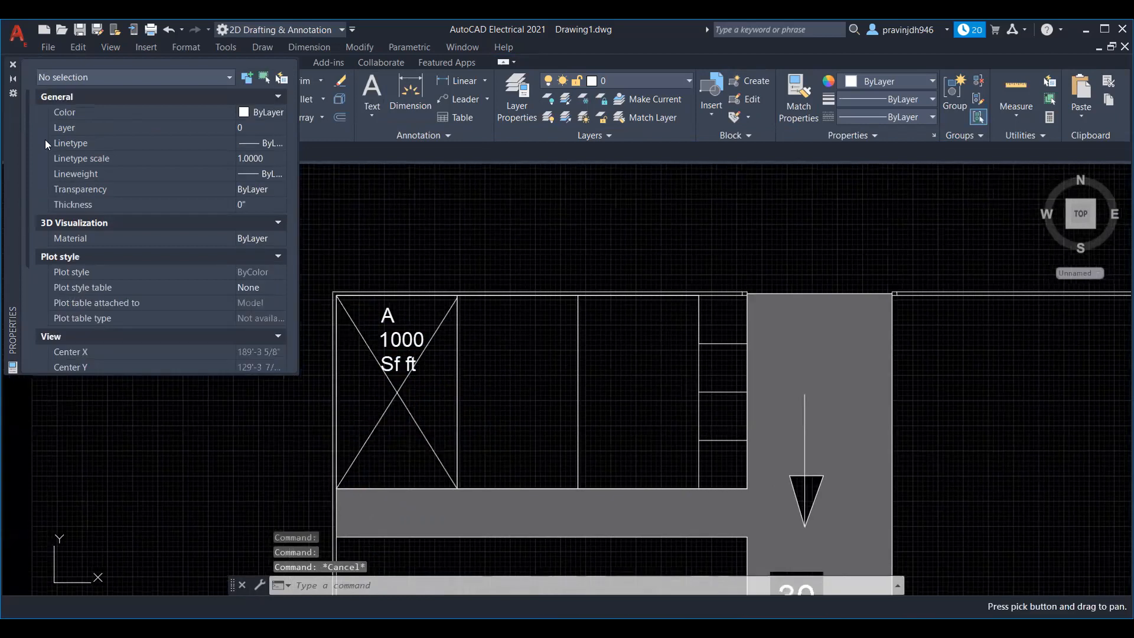
left_click(12, 64)
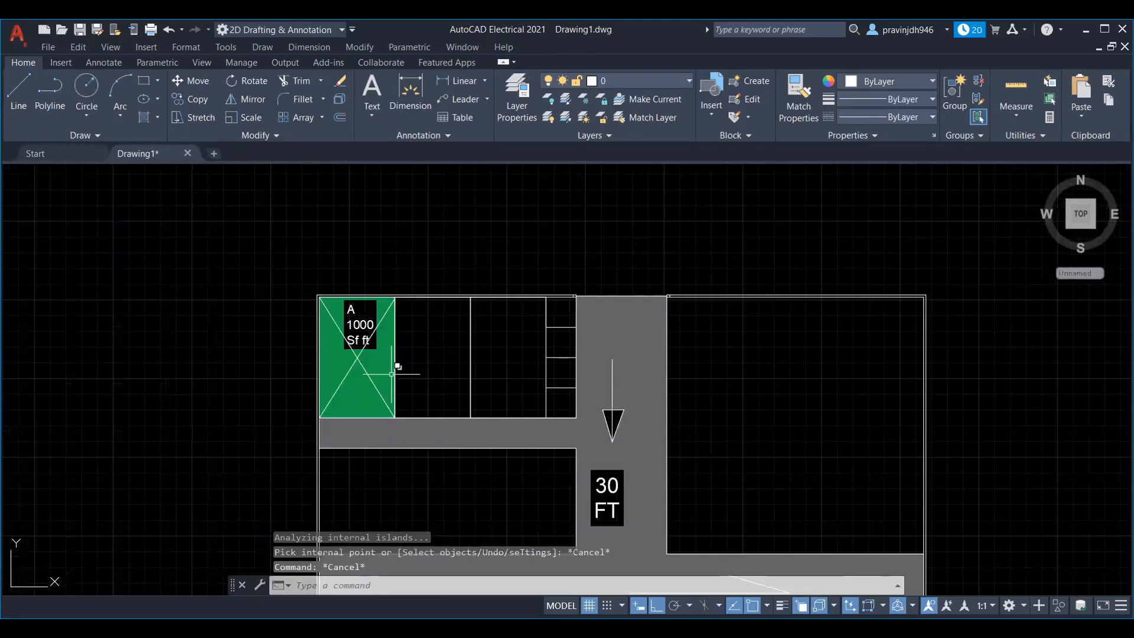
Sketch a rectangle with two horizontal and two slanted lines inside it east of the site, and erase the sketch.
mouse_move(397, 368)
middle_mouse_down()
mouse_move(368, 380)
mouse_move(309, 347)
middle_mouse_up()
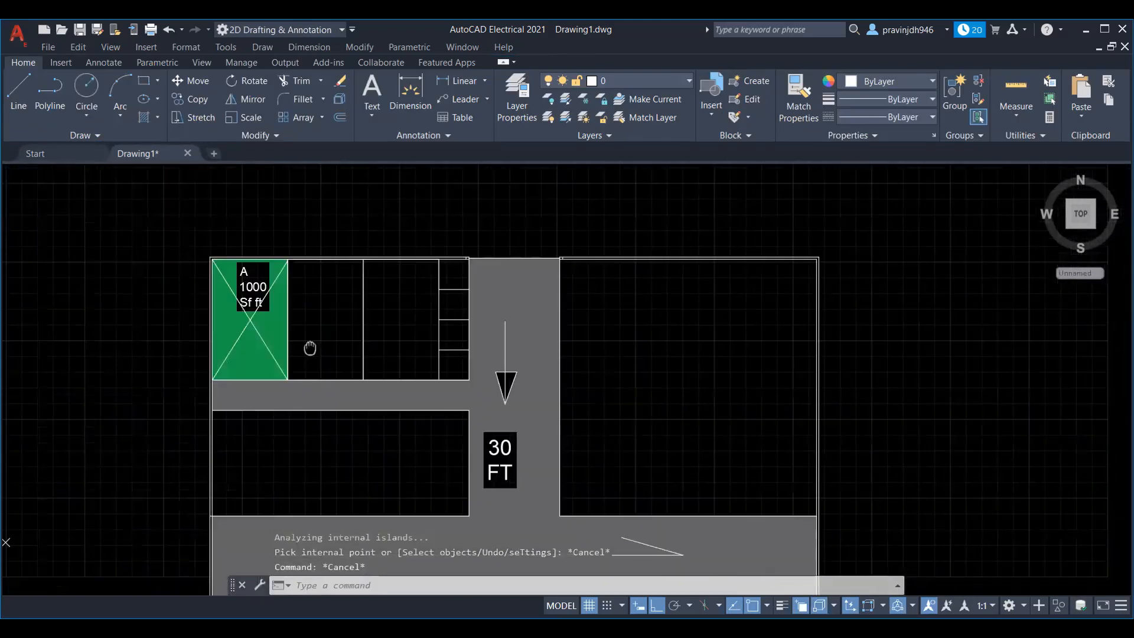
mouse_move(383, 391)
middle_mouse_down()
mouse_move(467, 369)
mouse_move(472, 338)
middle_mouse_up()
scroll(263, 379, "down", 3)
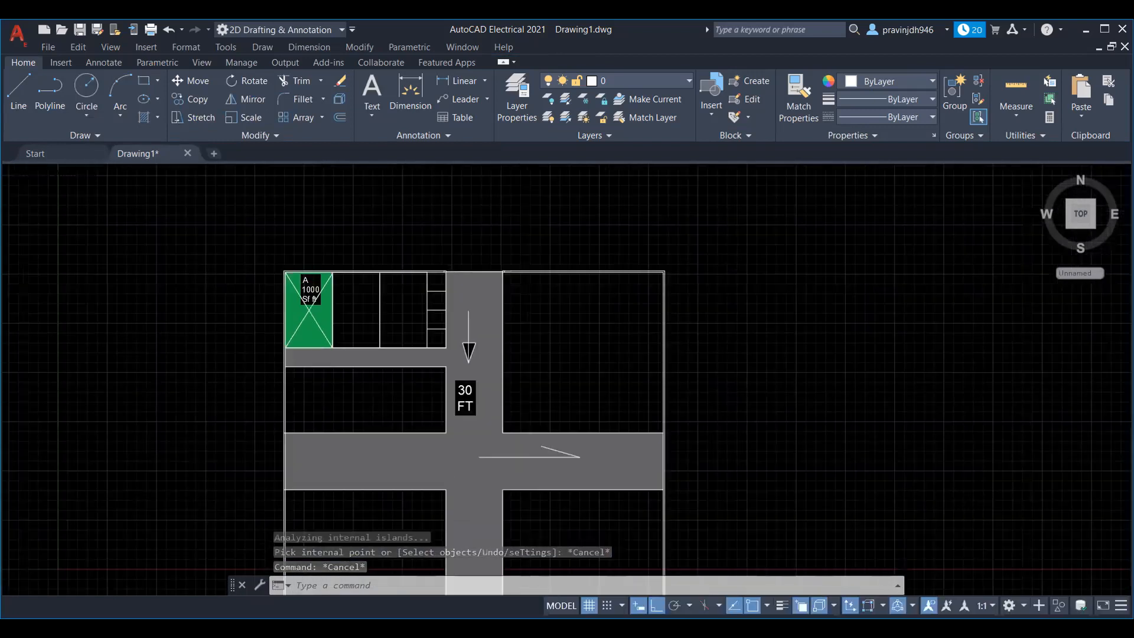
middle_click_drag(359, 390, 284, 348)
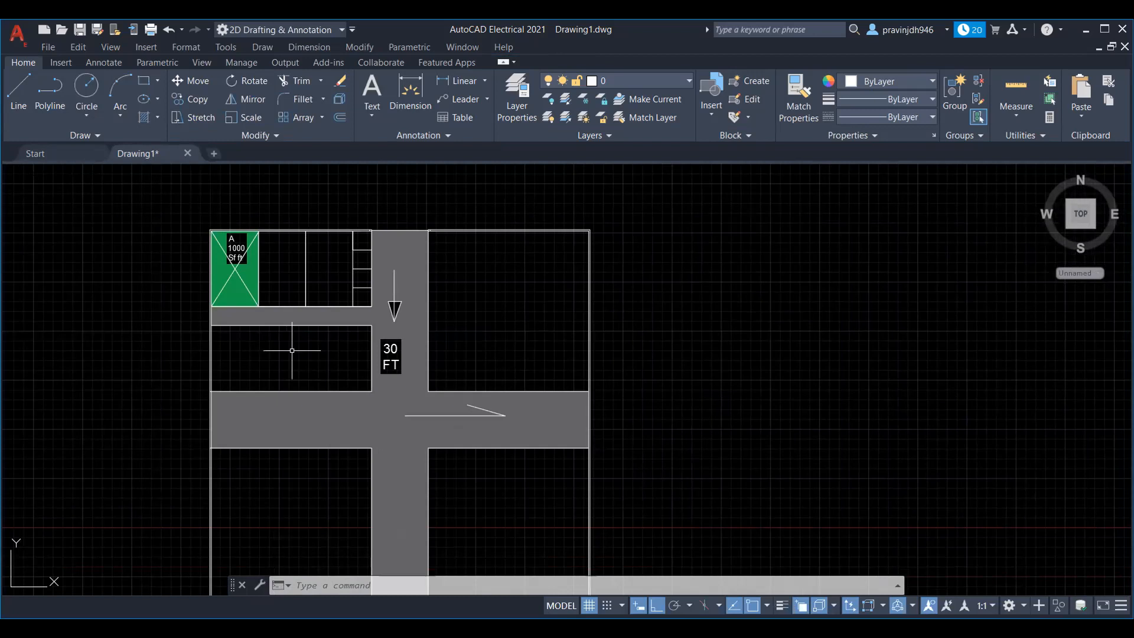
scroll(422, 355, "down", 2)
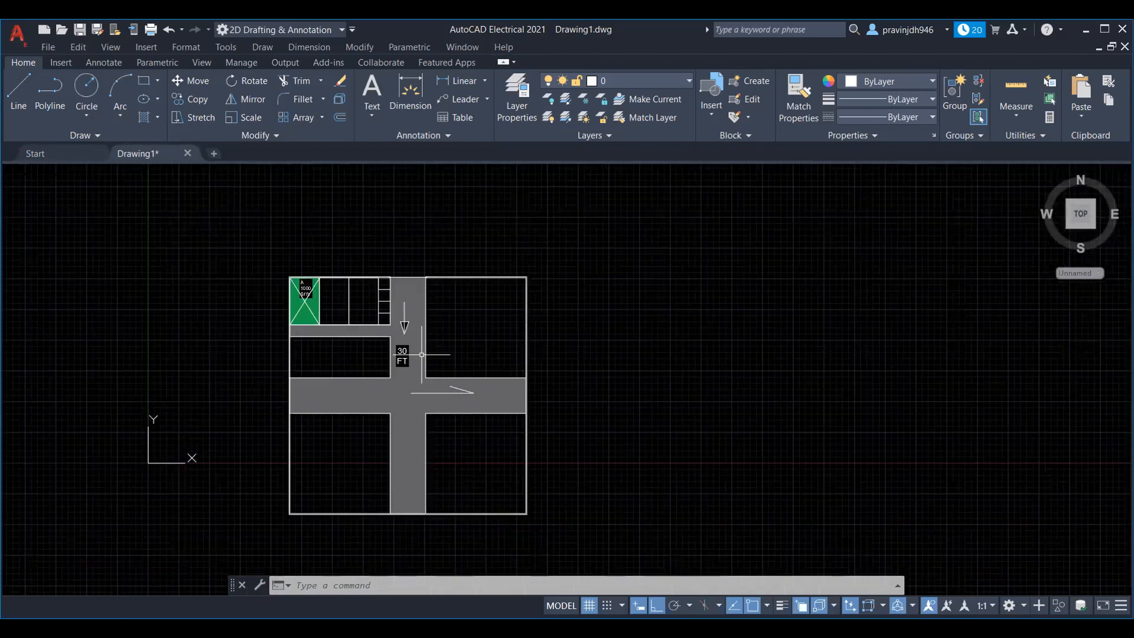
middle_click_drag(422, 355, 379, 297)
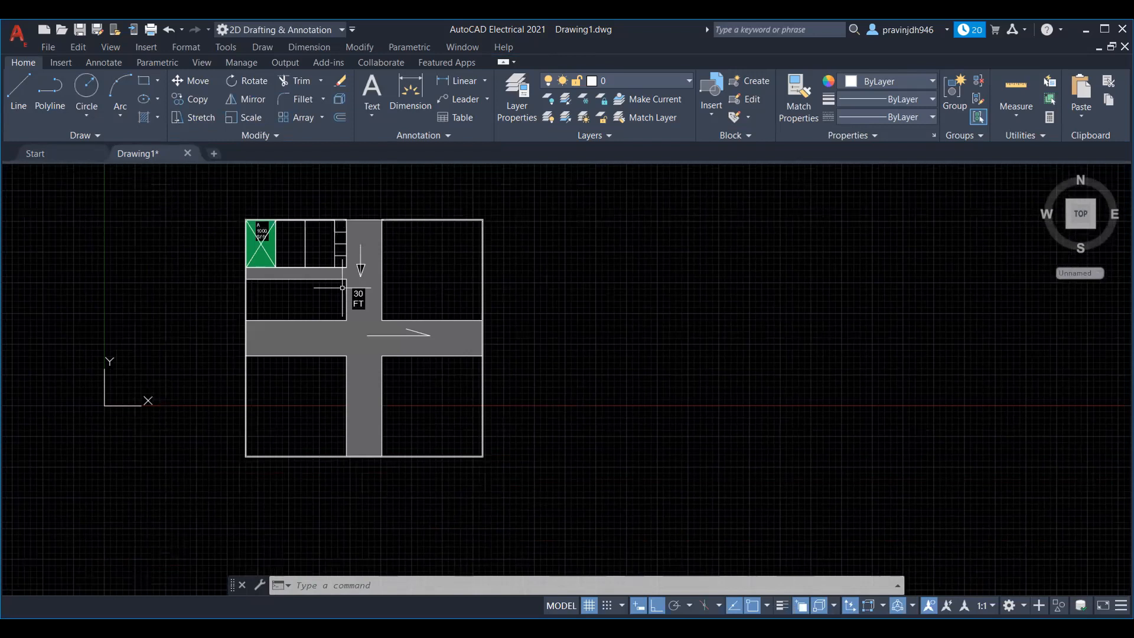
middle_click_drag(342, 288, 256, 319)
middle_click_drag(417, 205, 340, 198)
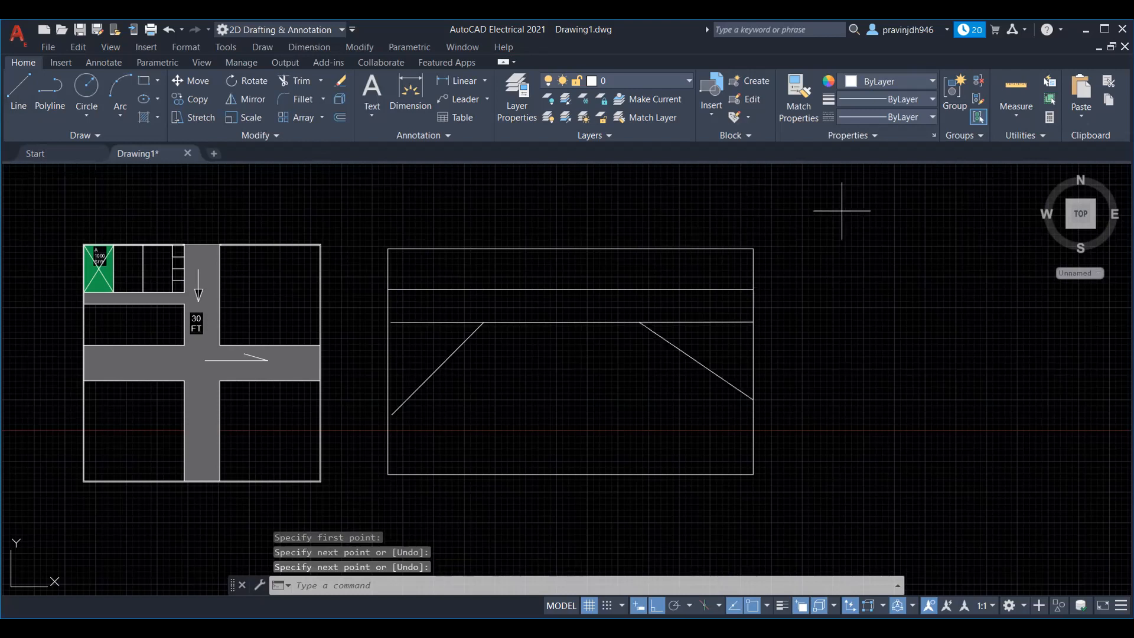
left_click(842, 211)
left_click(361, 500)
key("Delete")
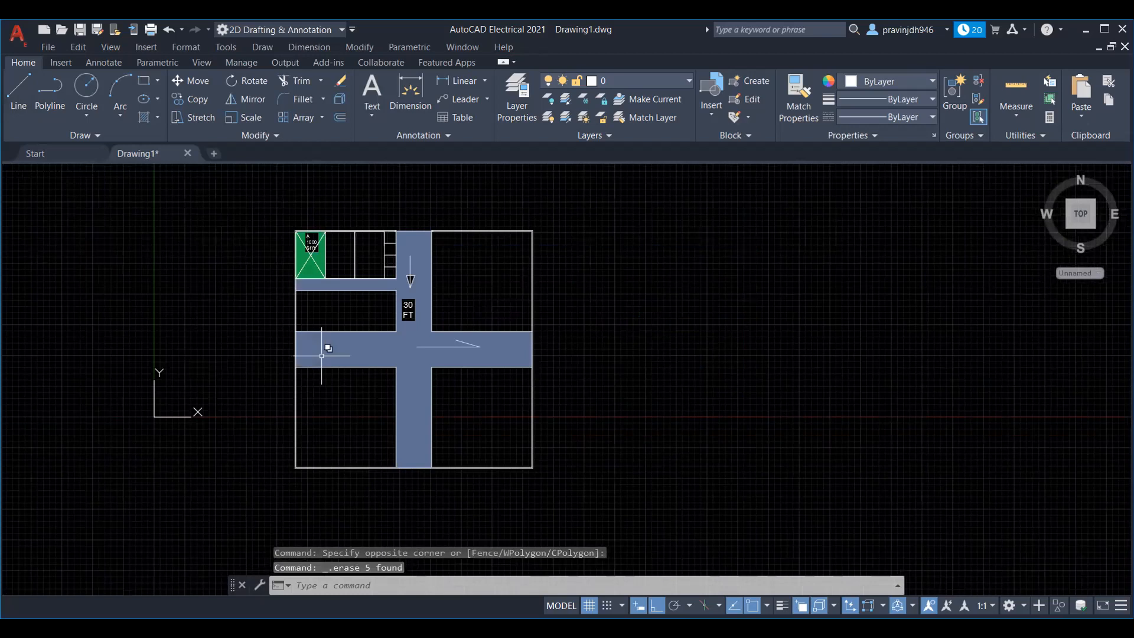
Draw a rectangular plot at the west end of the block between the internal road and the horizontal main road.
scroll(322, 356, "up", 2)
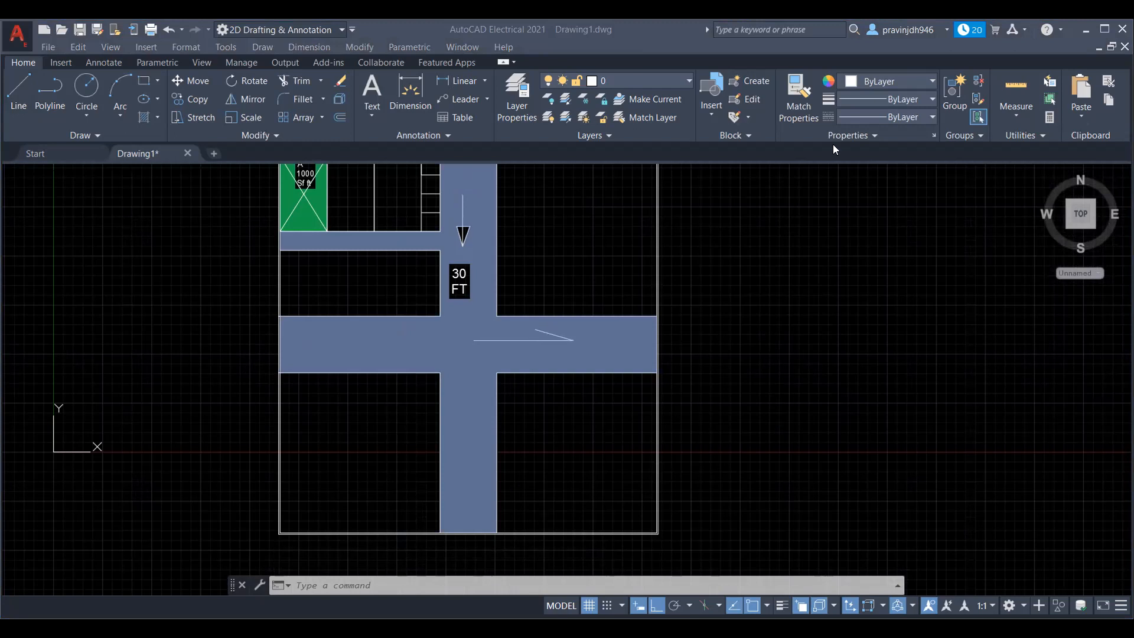
middle_click_drag(376, 271, 417, 356)
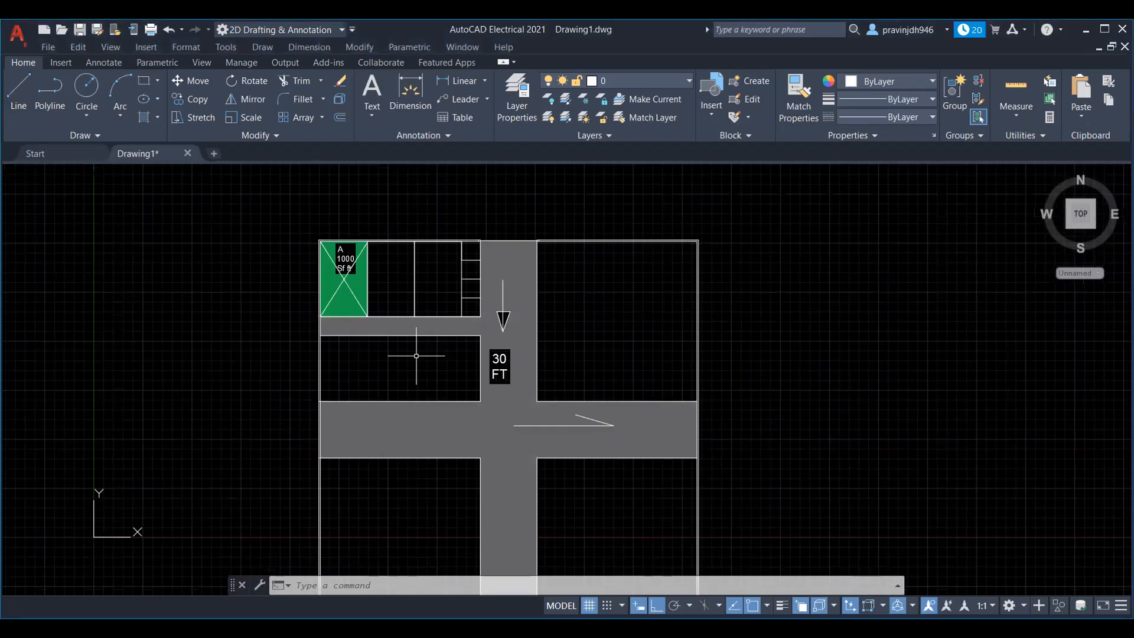
scroll(303, 296, "up", 2)
mouse_move(406, 242)
middle_mouse_down()
mouse_move(366, 230)
mouse_move(421, 213)
middle_mouse_up()
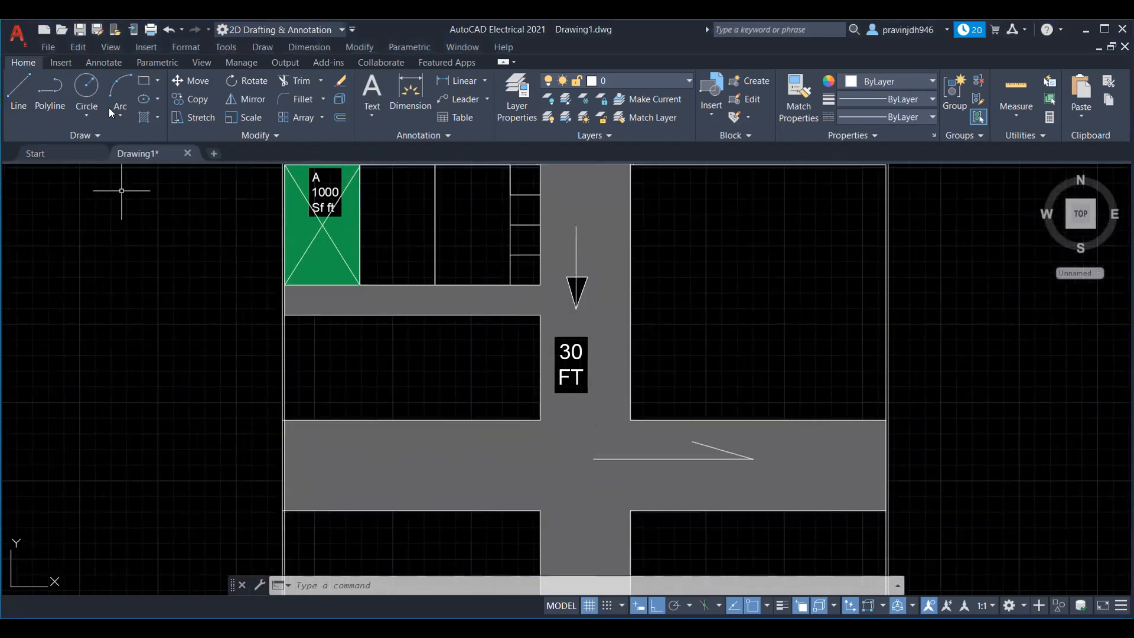
left_click(143, 80)
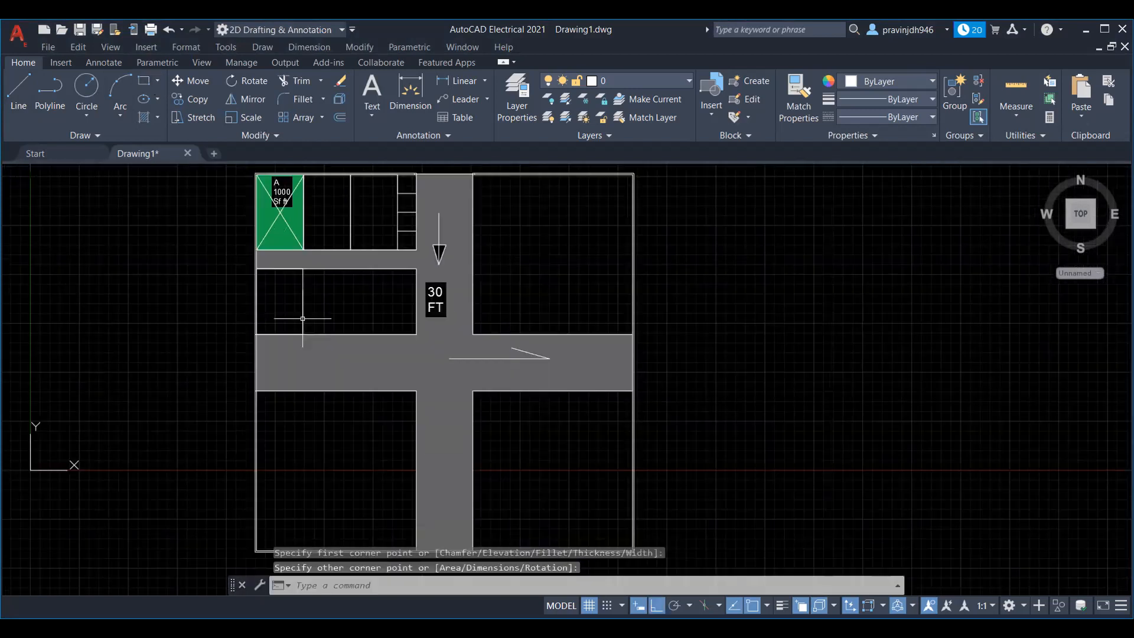
Draw a large rectangle in the empty area east of the site and a smaller rectangle inside it.
middle_click_drag(303, 318, 303, 270)
middle_click_drag(321, 389, 268, 476)
middle_click_drag(523, 361, 551, 243)
mouse_move(456, 402)
middle_mouse_down()
mouse_move(465, 439)
mouse_move(384, 492)
middle_mouse_up()
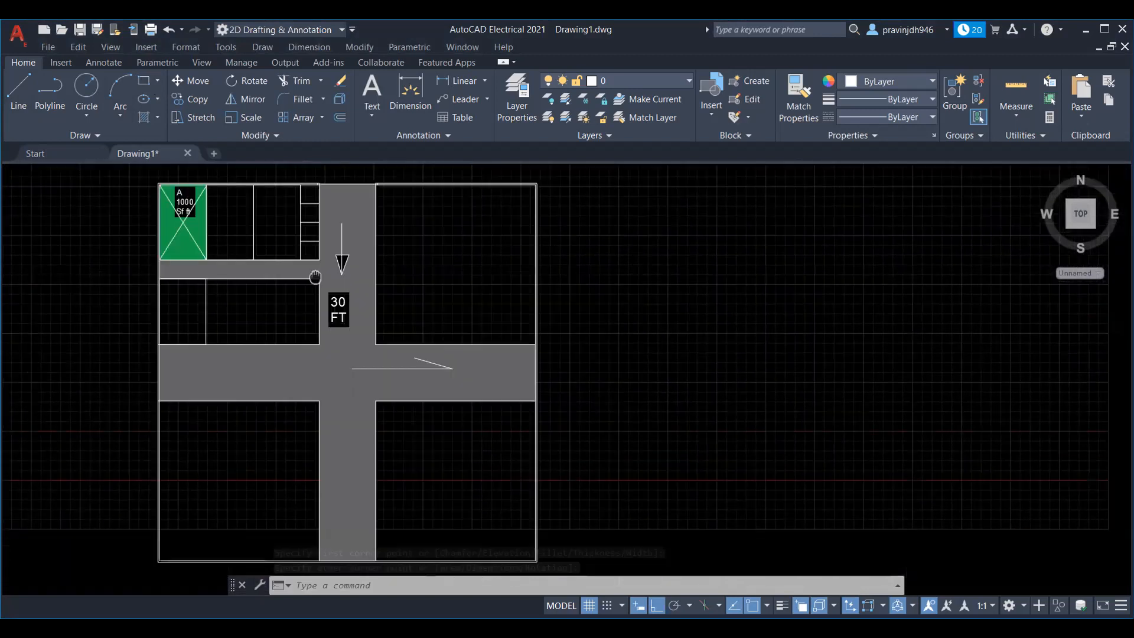
middle_click_drag(315, 277, 188, 291)
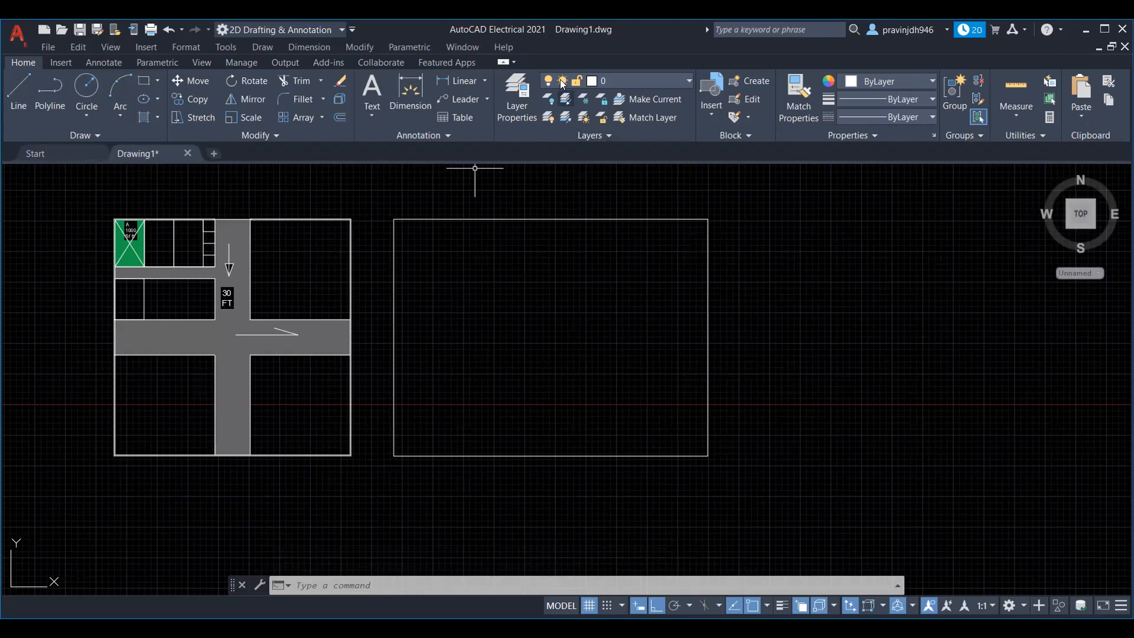
middle_click_drag(449, 274, 430, 298)
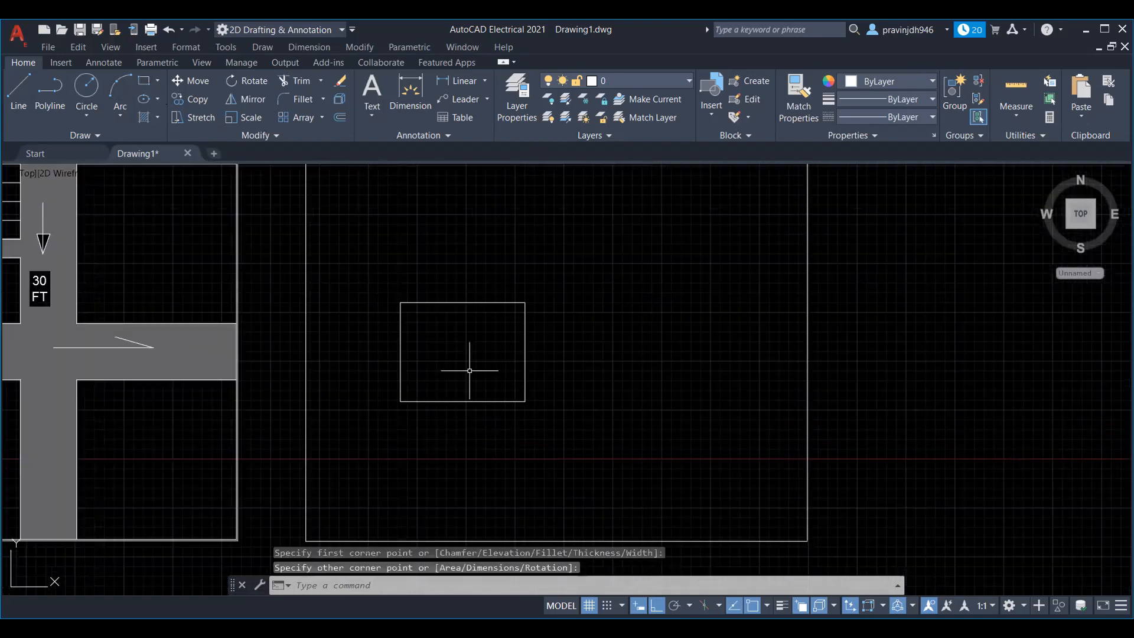
Place a multiline text label in the smaller rectangle, giving the owner's first name followed by "laout".
left_click(376, 116)
left_click(398, 146)
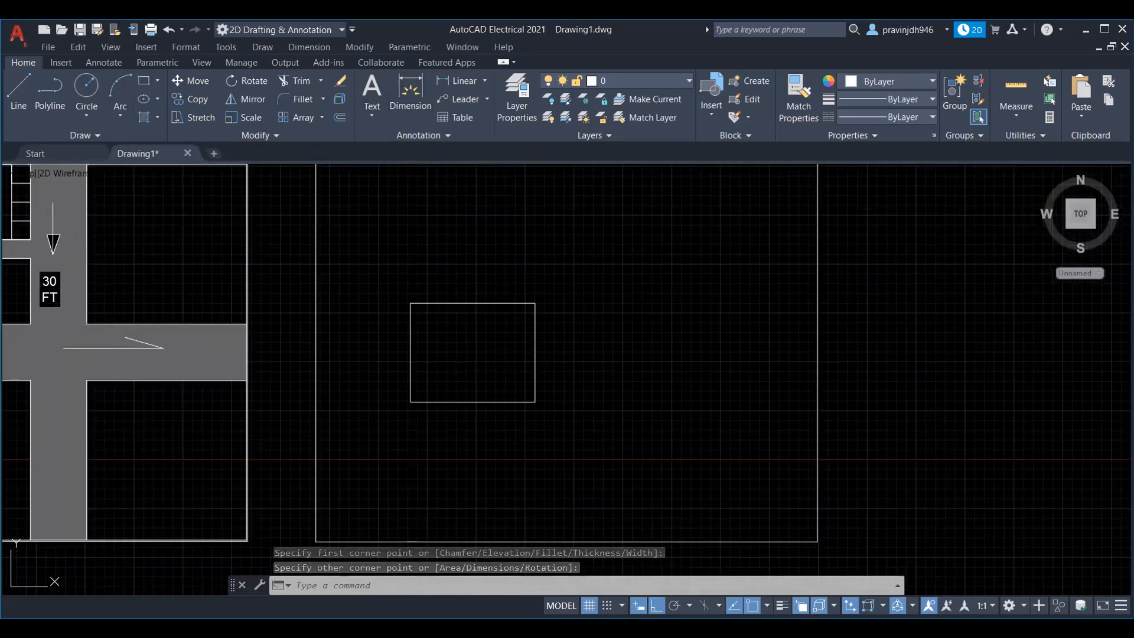
left_click(495, 380)
type("Prv")
key("BackSpace")
type("av")
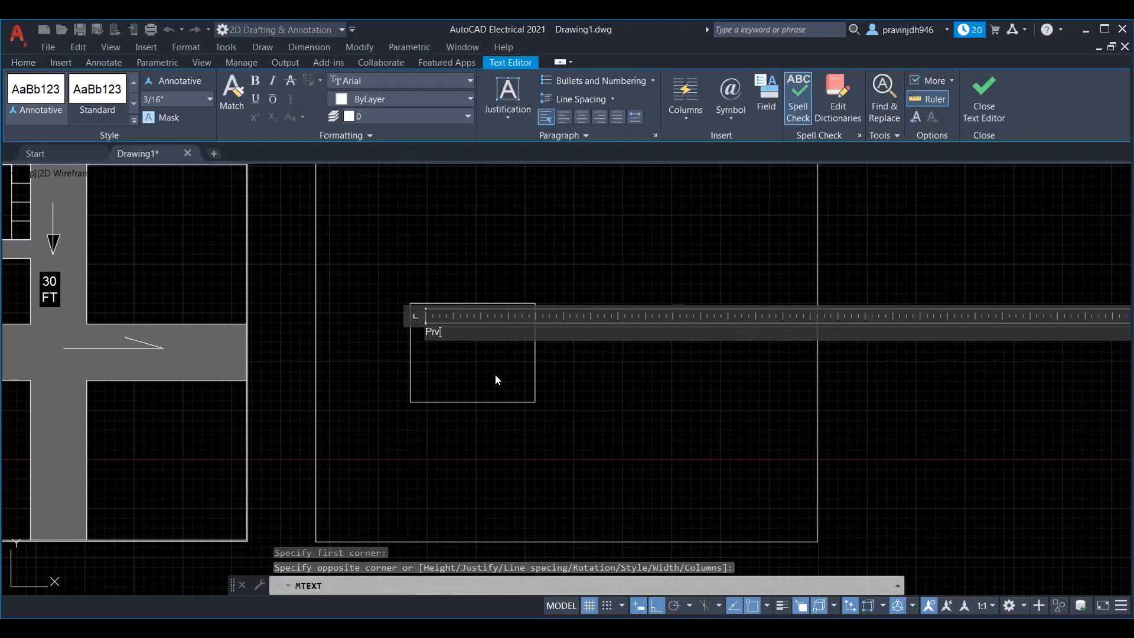
type("in laout")
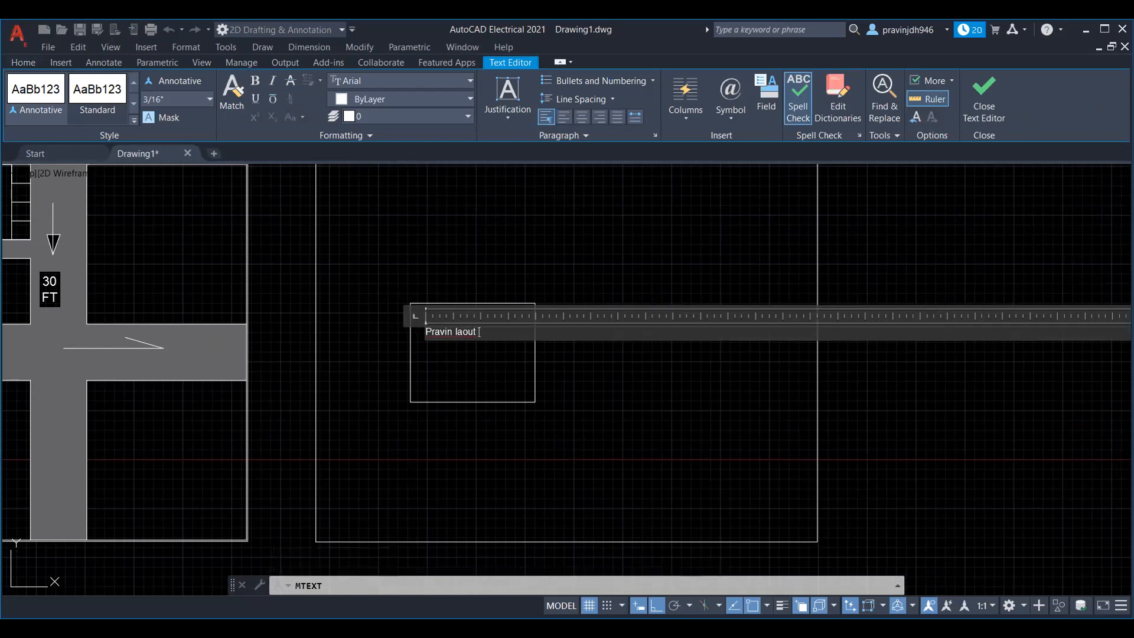
left_click(472, 315)
Set the text height of the label in the smaller rectangle to 5'.
left_click(472, 315)
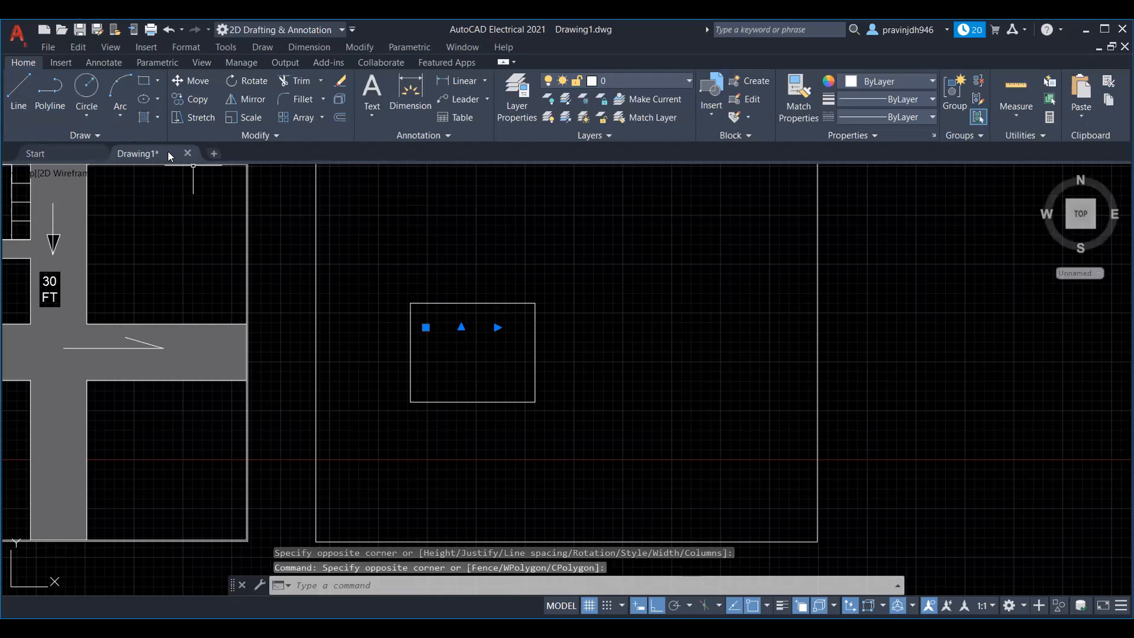
key("ctrl+1")
left_click(266, 303)
type("5")
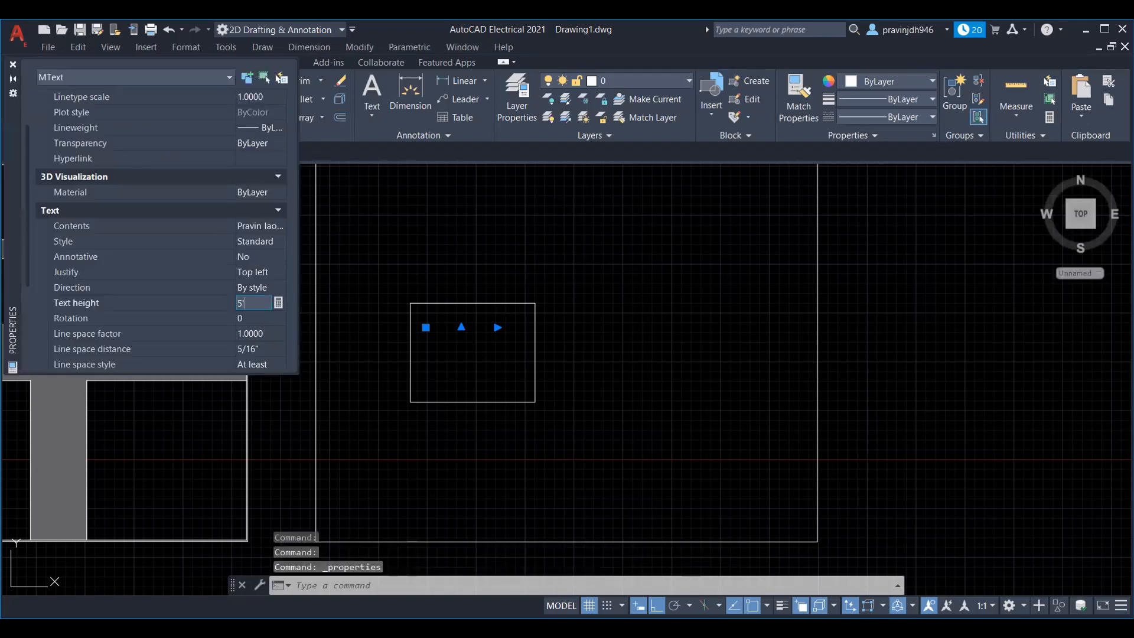
key("Return")
key("Escape")
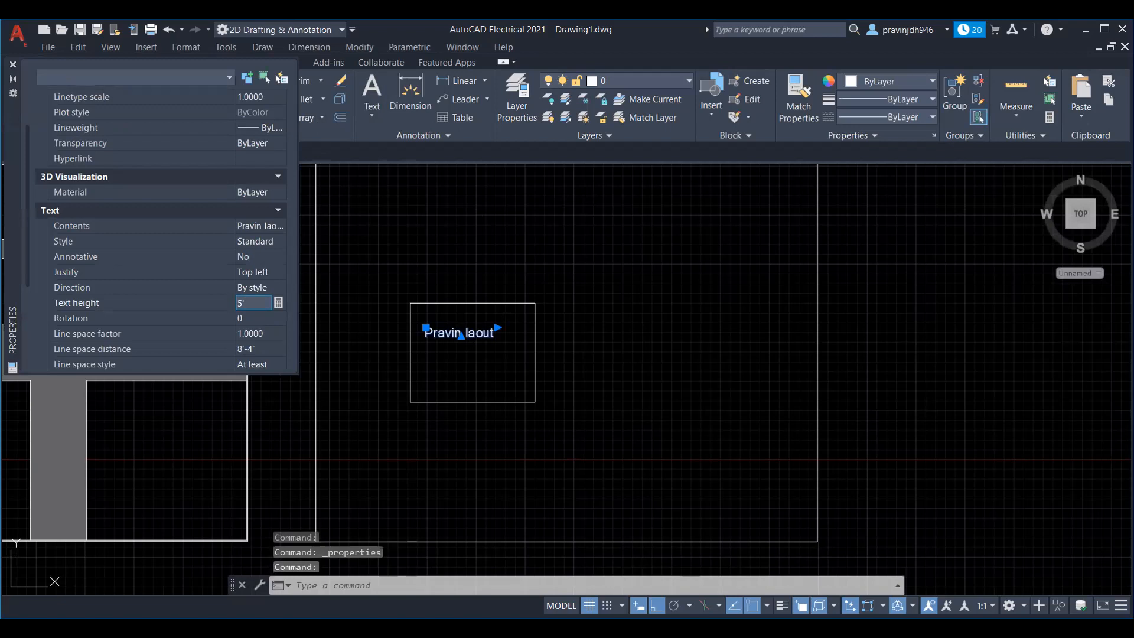
middle_click_drag(542, 396, 614, 417)
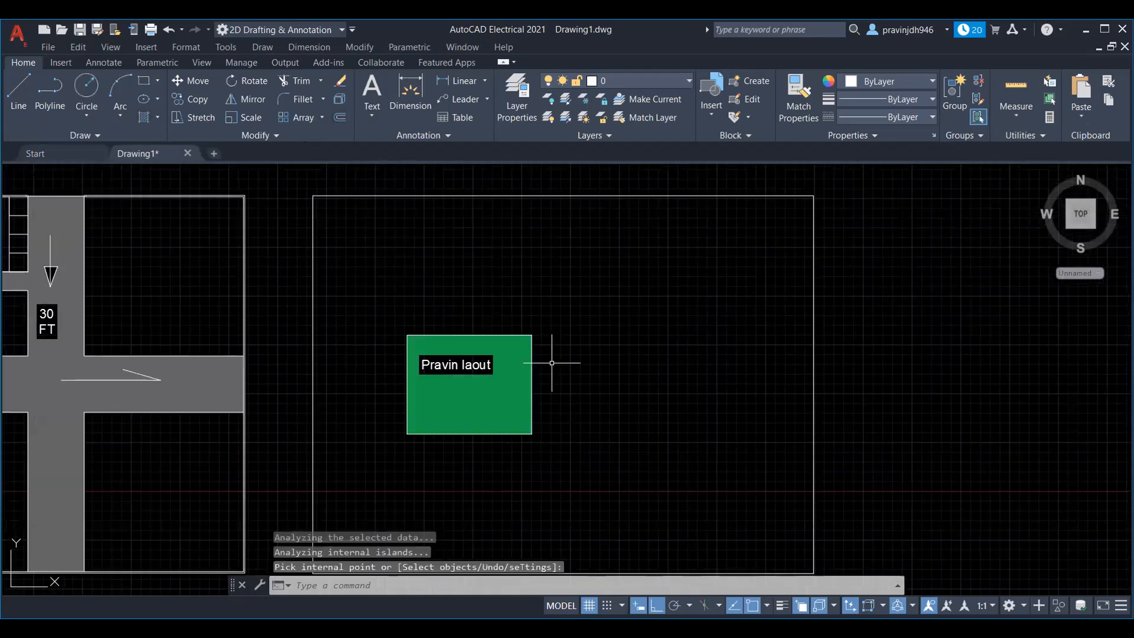
scroll(552, 363, "down", 2)
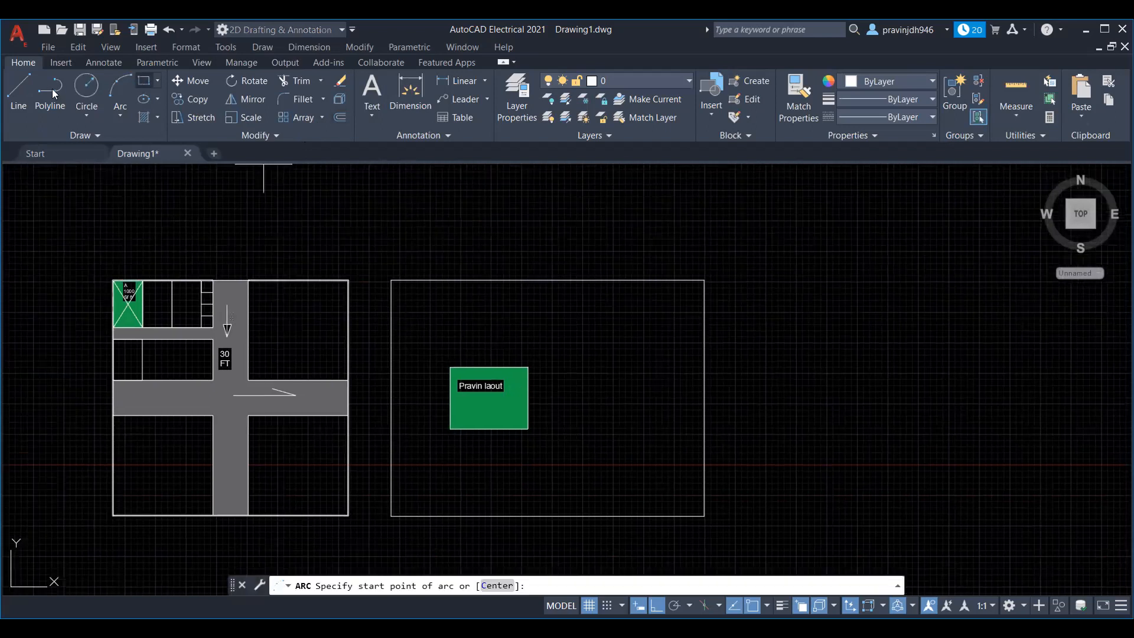
Draw a diagonal road across the large rectangle and fill the strip between its two edges with a solid grey hatch.
left_click(18, 93)
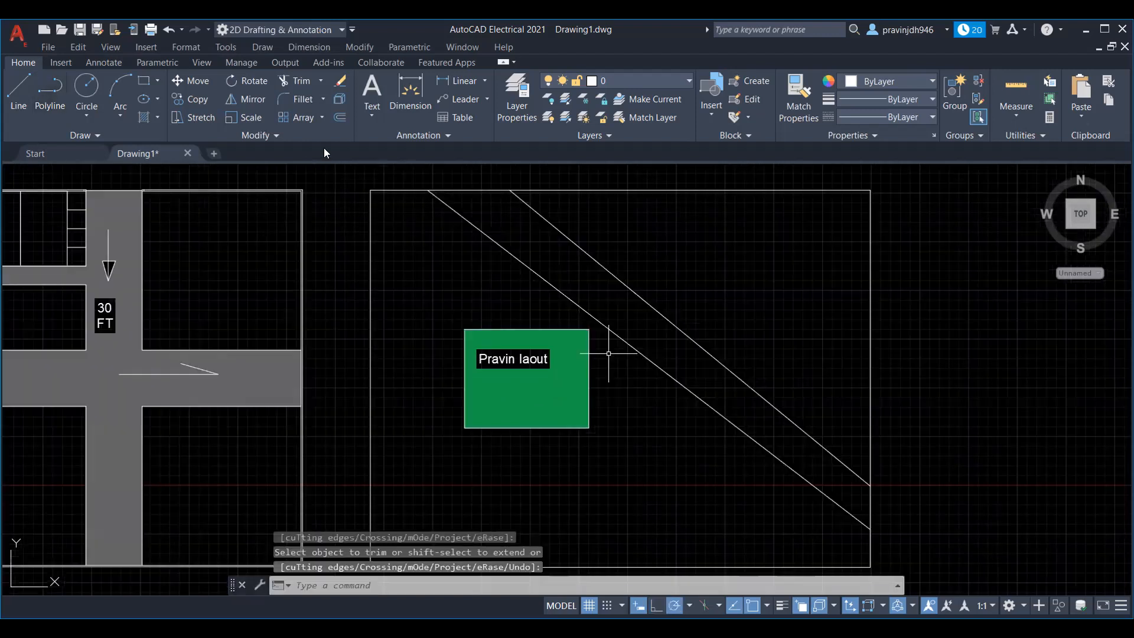
left_click(157, 117)
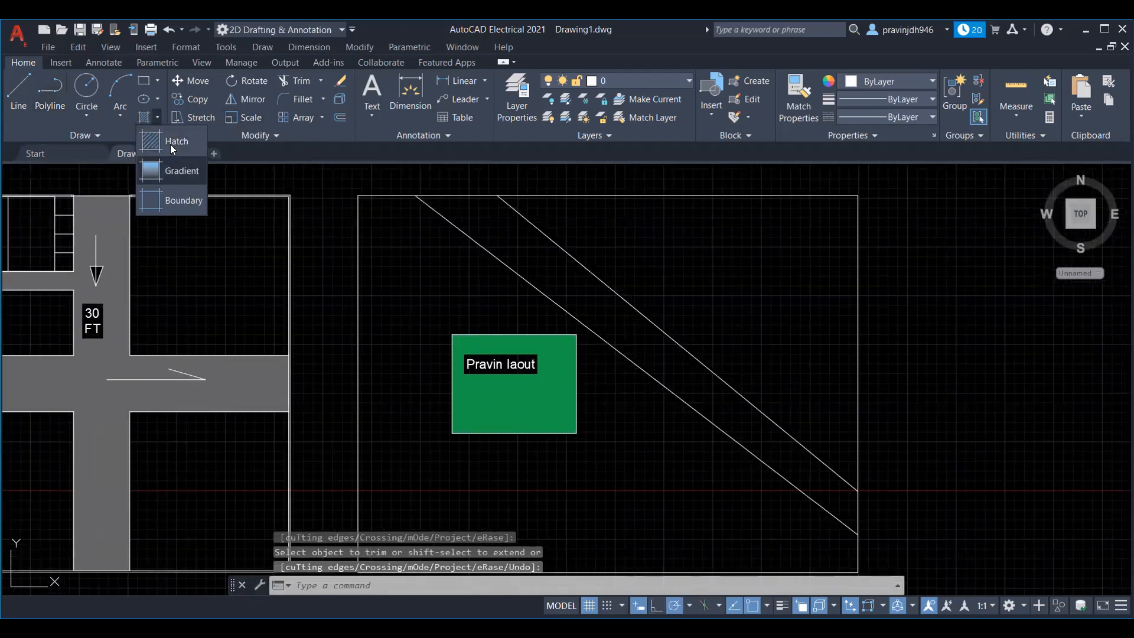
left_click(490, 98)
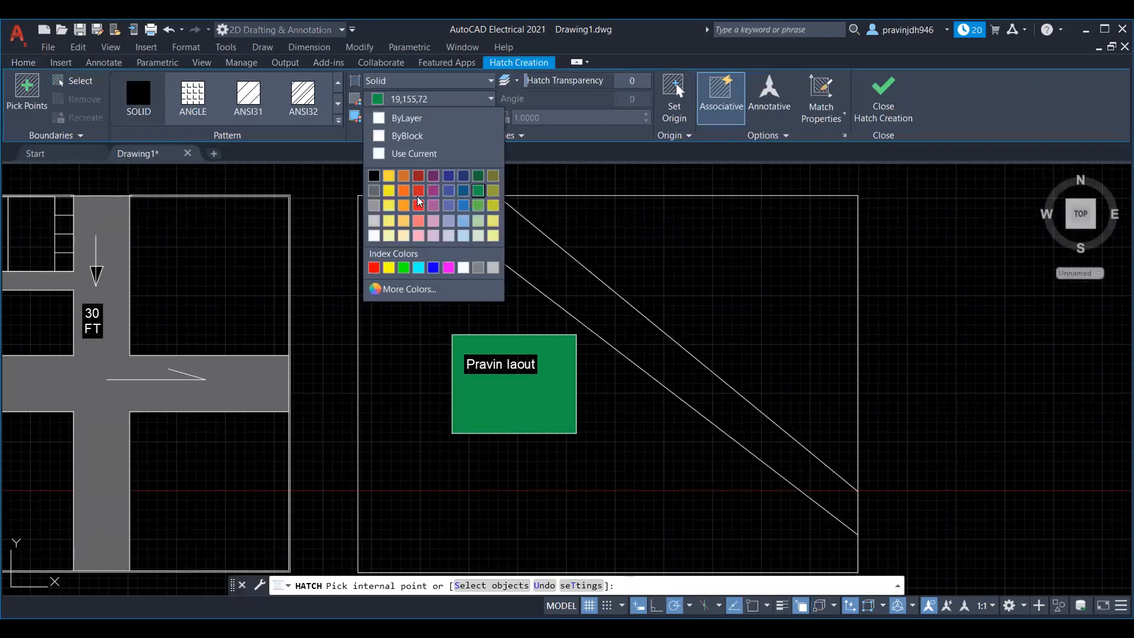
left_click(374, 205)
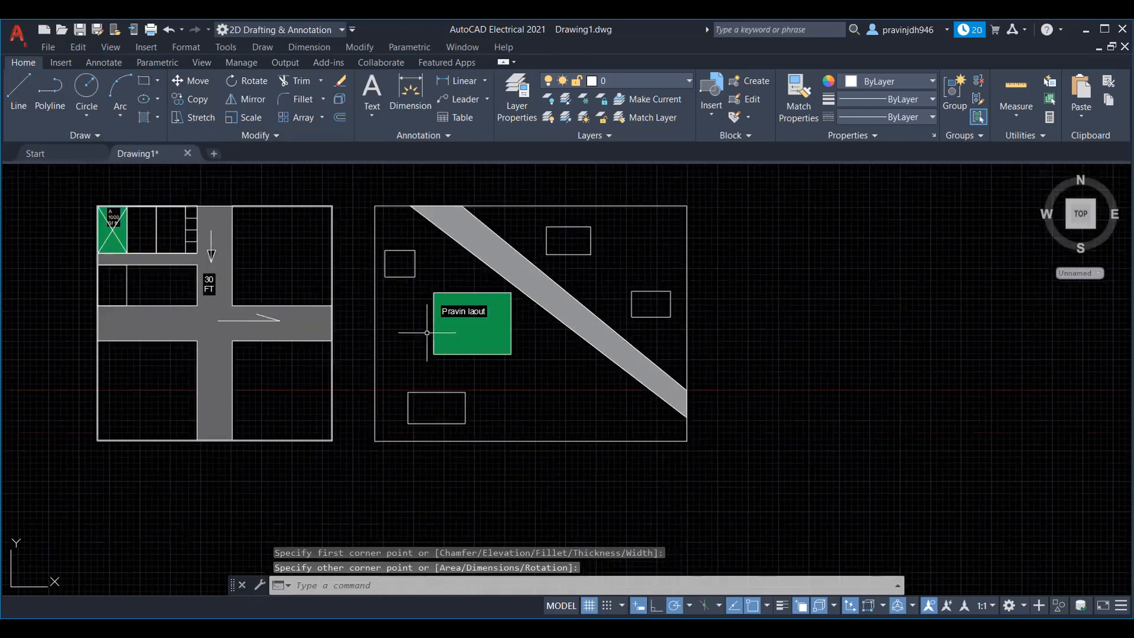
Draw a tall table frame with a header row east of the example layout and place the multiline text "AREA Of STATMENt" in the header.
mouse_move(405, 329)
middle_mouse_down()
mouse_move(501, 399)
mouse_move(468, 409)
middle_mouse_up()
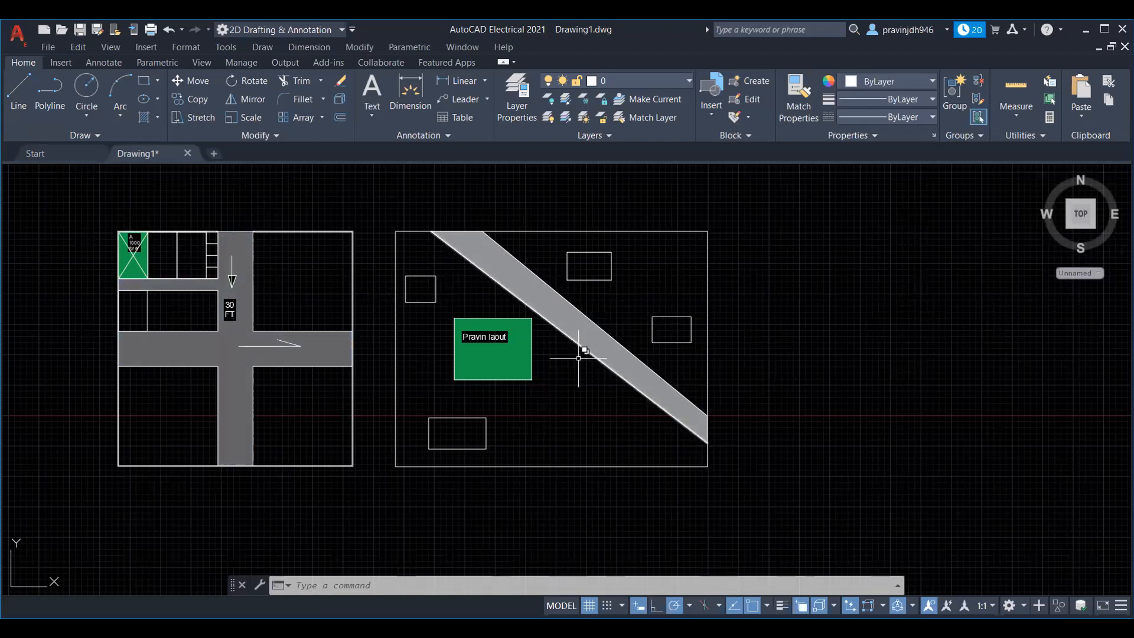
mouse_move(582, 371)
middle_mouse_down()
mouse_move(500, 380)
mouse_move(514, 365)
middle_mouse_up()
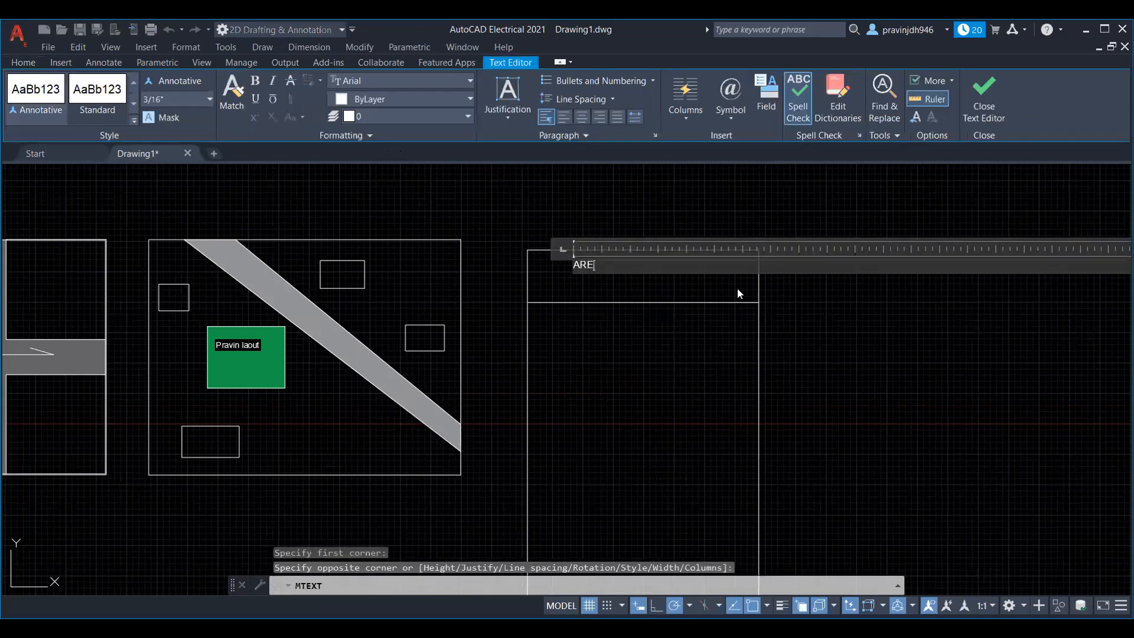
type("A")
type(" O")
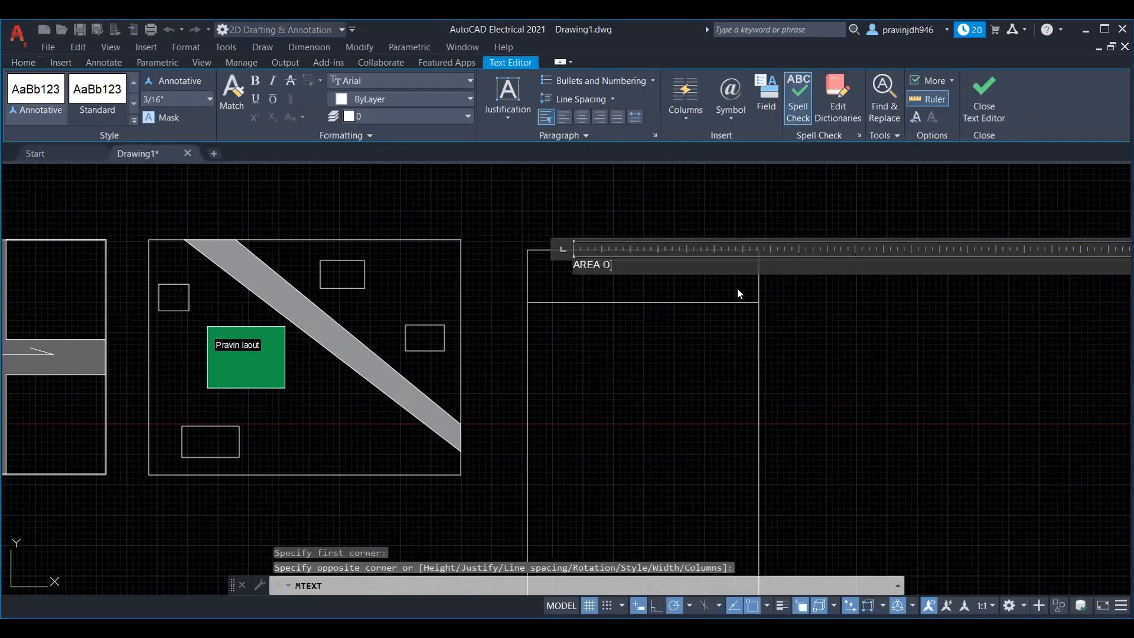
type("f STATMEN")
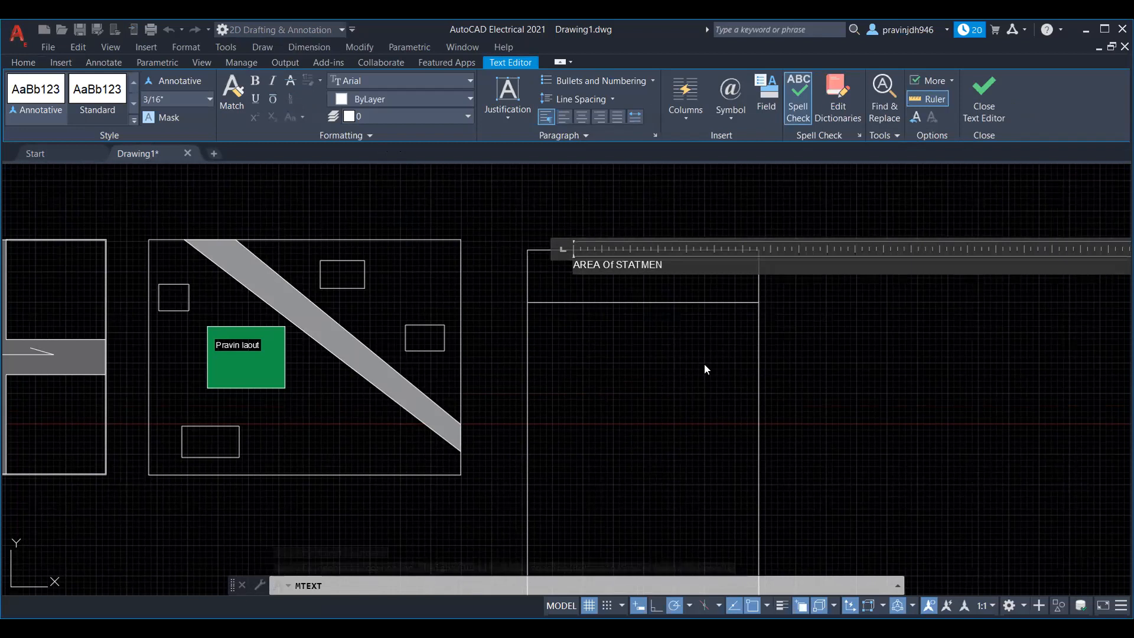
Set the text height of the table heading to 10'.
left_click(641, 262)
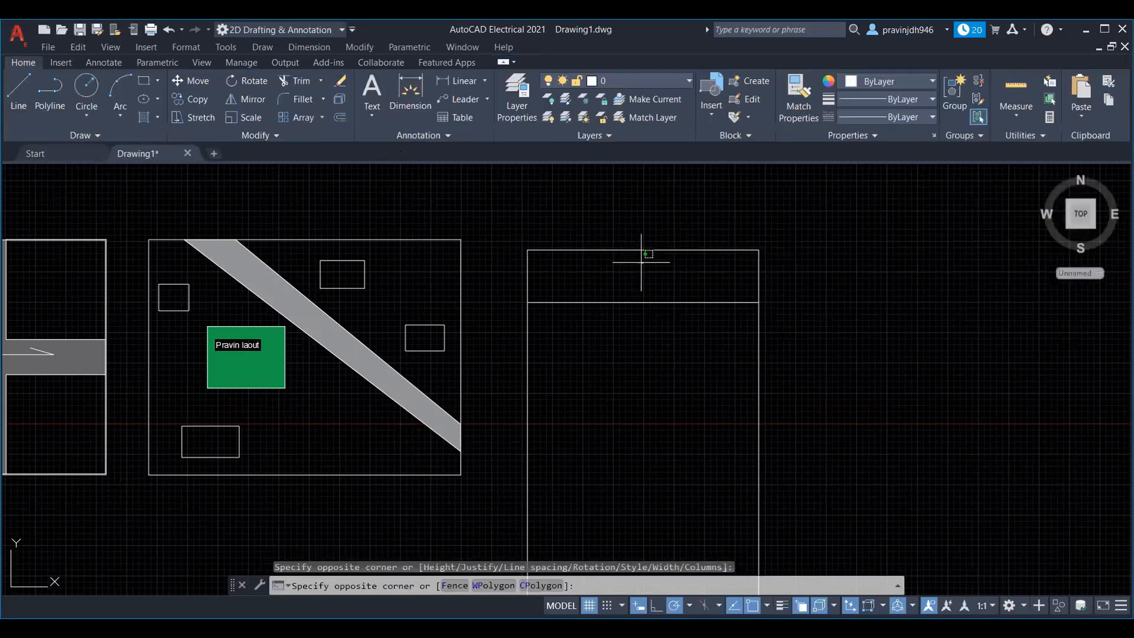
left_click(537, 252)
key("ctrl+1")
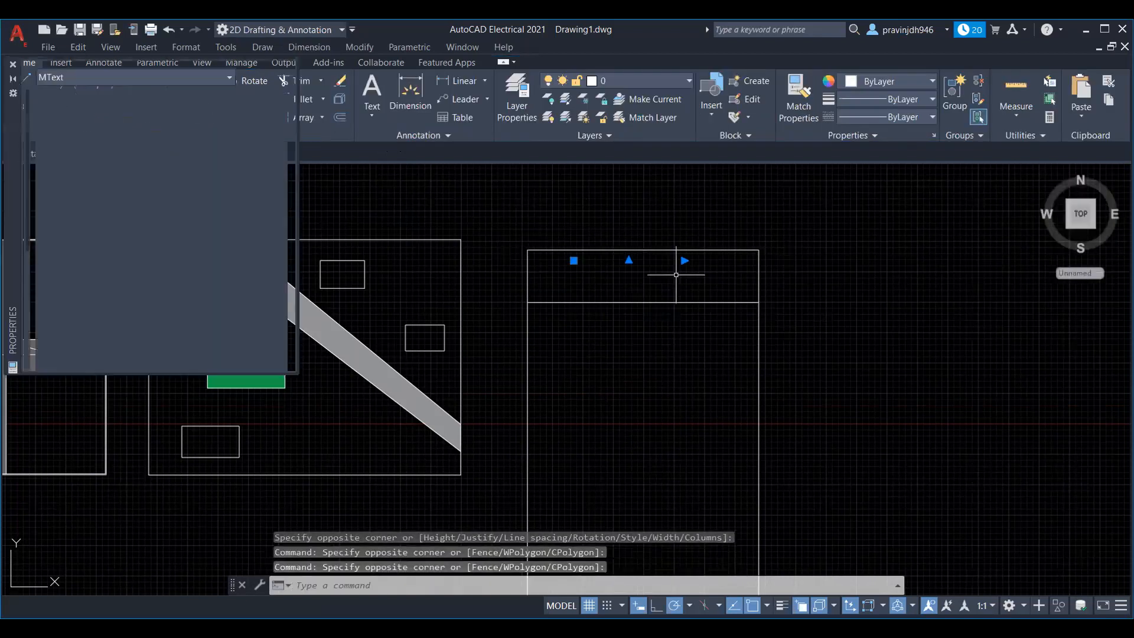
left_click(265, 368)
type("5")
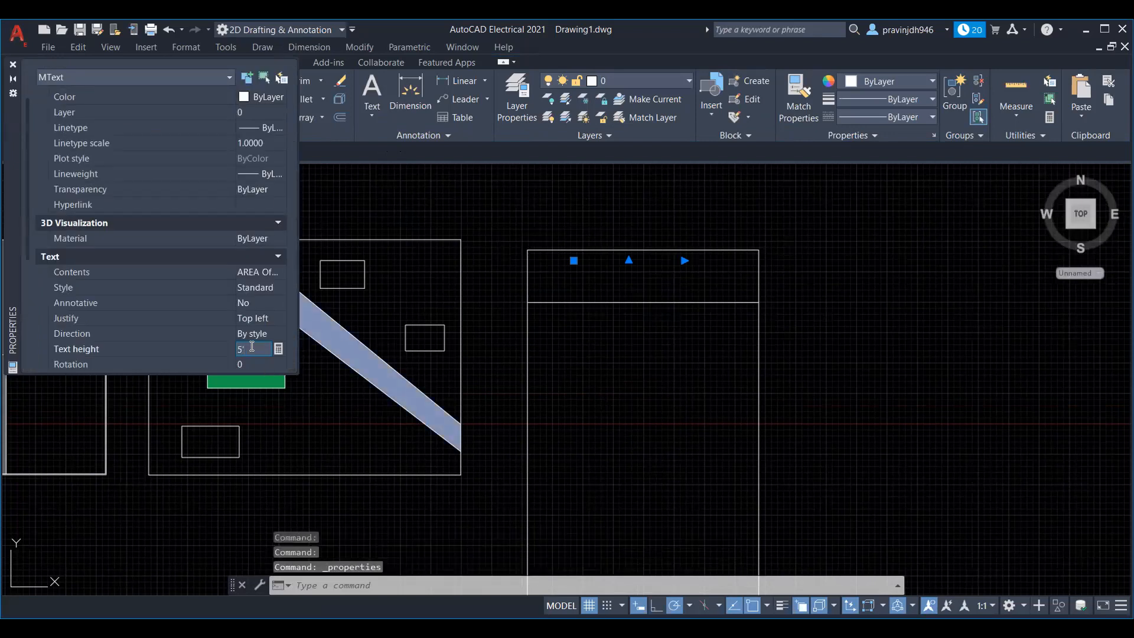
key("Return")
type("10")
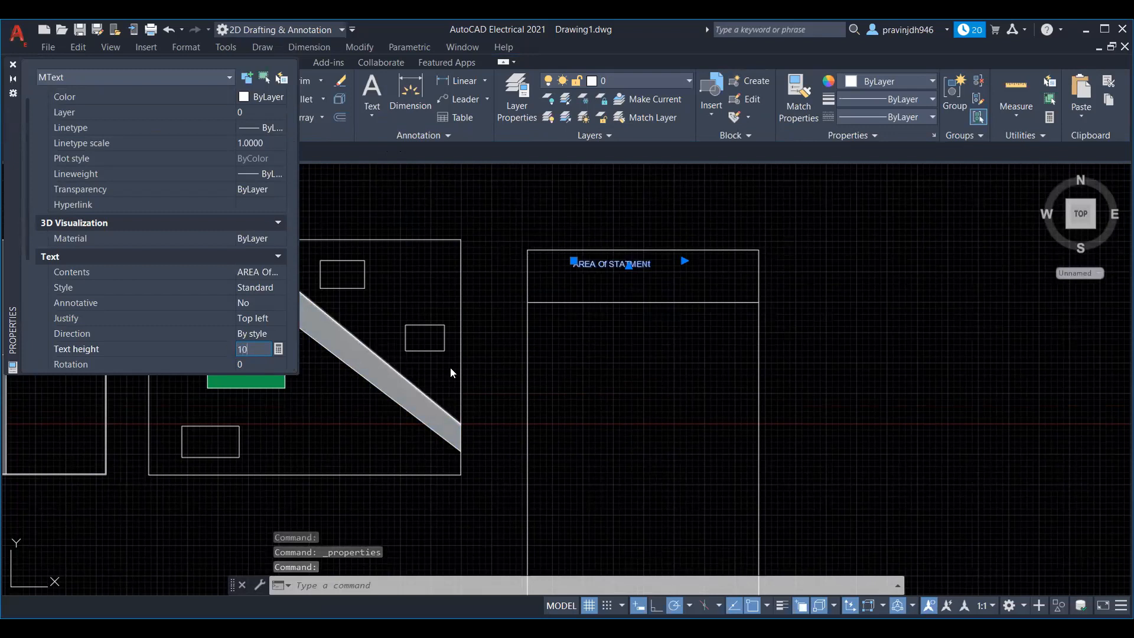
key("Return")
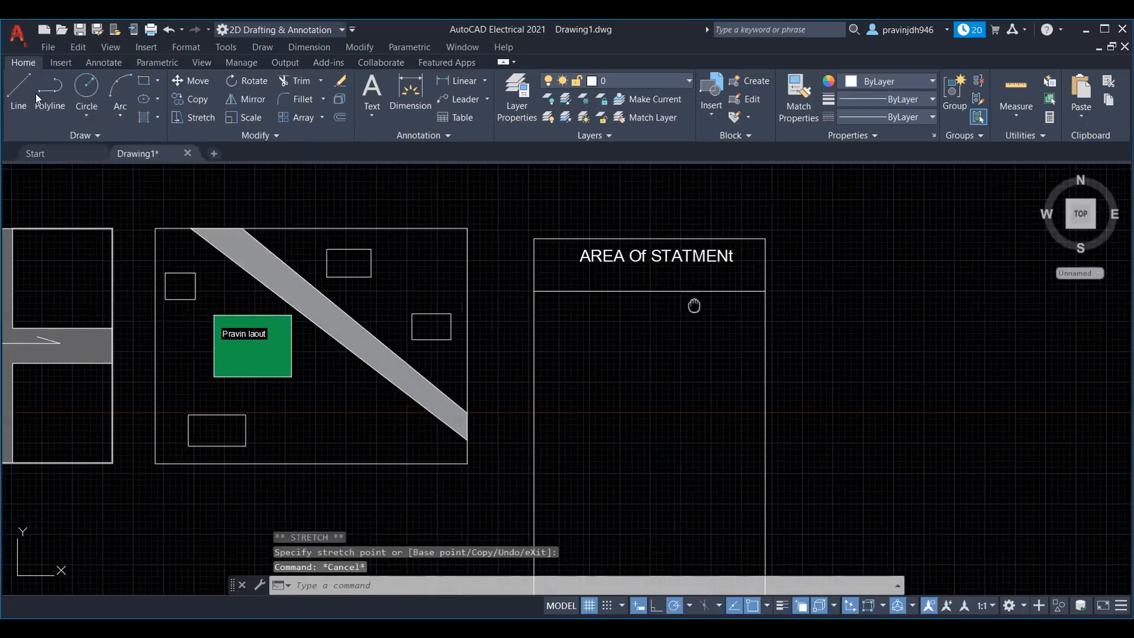
Divide the table below its header with a horizontal row line and a vertical line separating two columns.
left_click(61, 95)
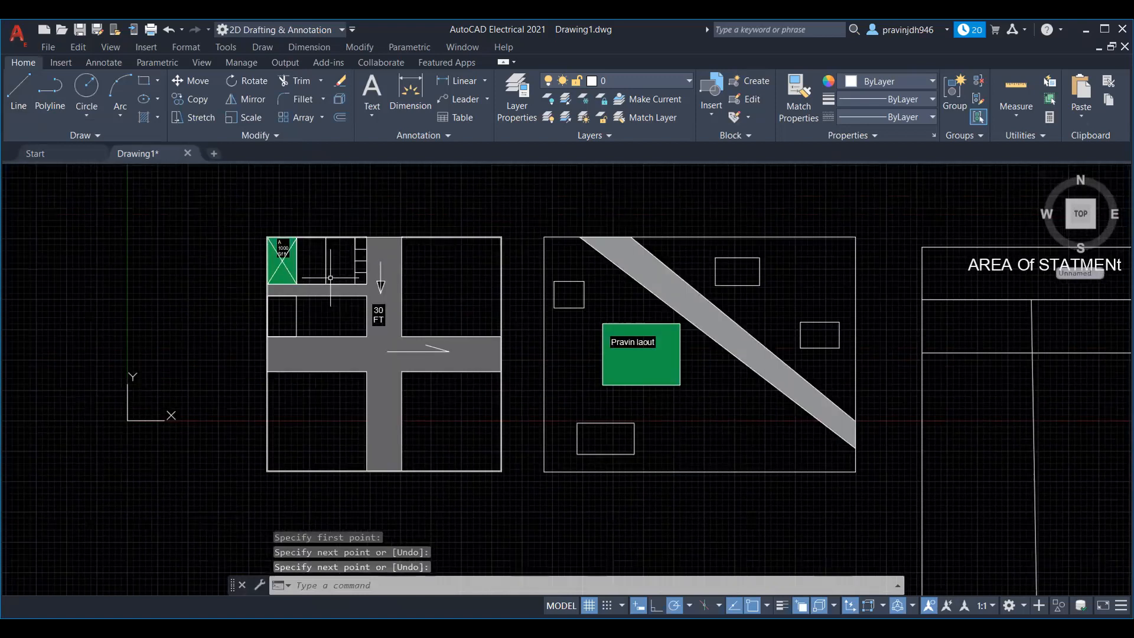
scroll(314, 252, "up", 4)
scroll(230, 239, "down", 2)
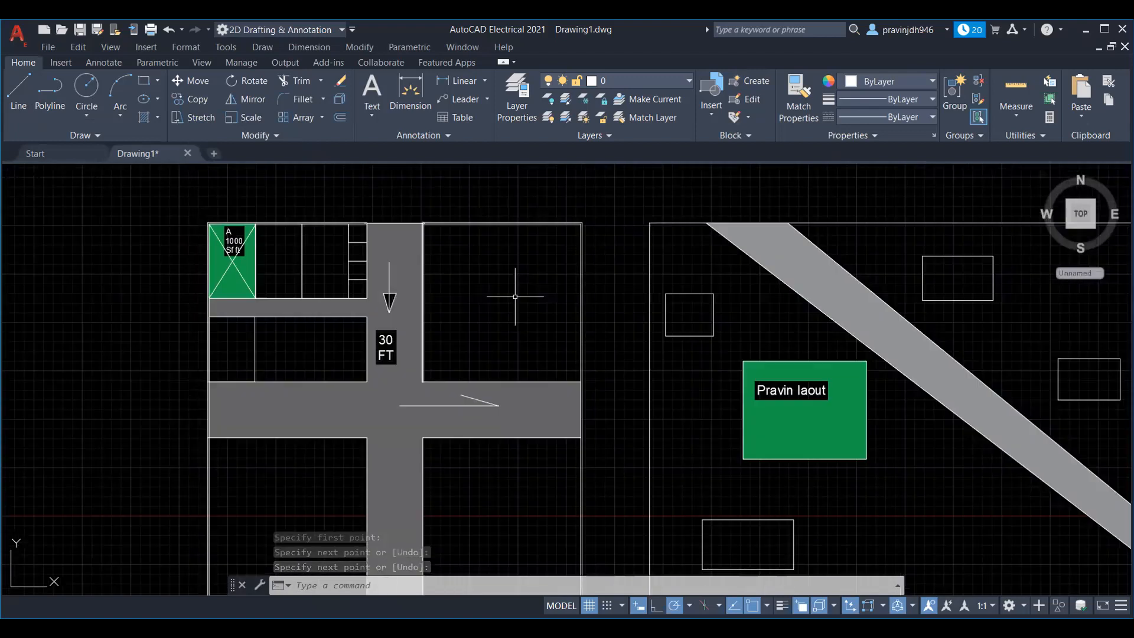
scroll(516, 297, "down", 2)
Place the multiline text "A" in the first column of the row beneath the table heading.
middle_click_drag(515, 297, 126, 269)
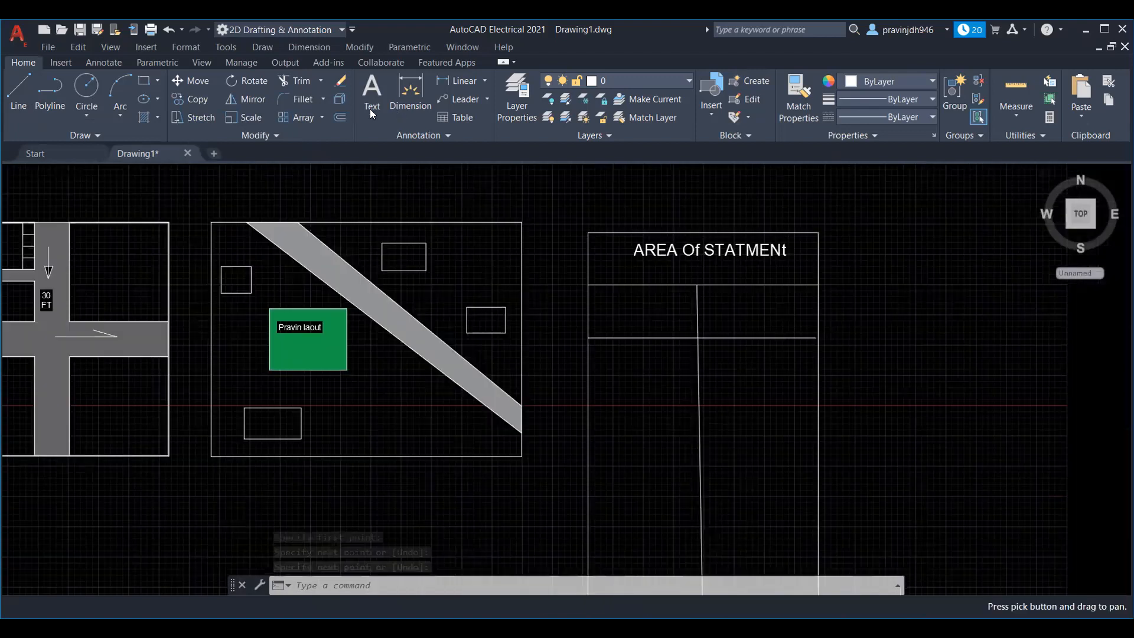
scroll(663, 279, "up", 2)
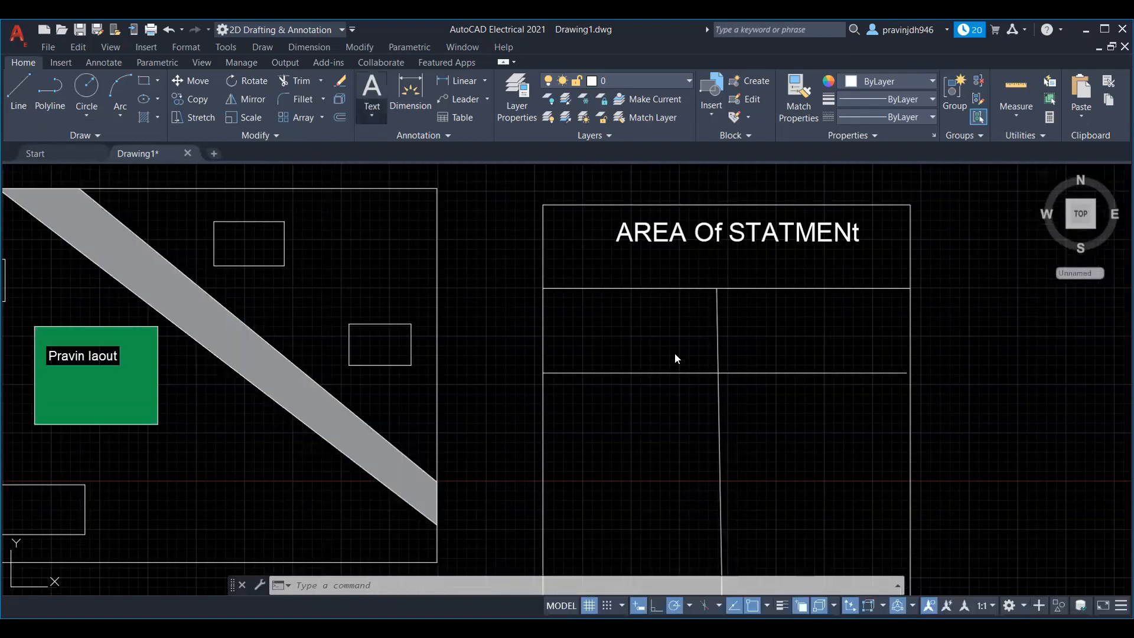
left_click(372, 94)
double_click(582, 309)
Set the text height of the "A" label in the table to 10'.
left_click(605, 301)
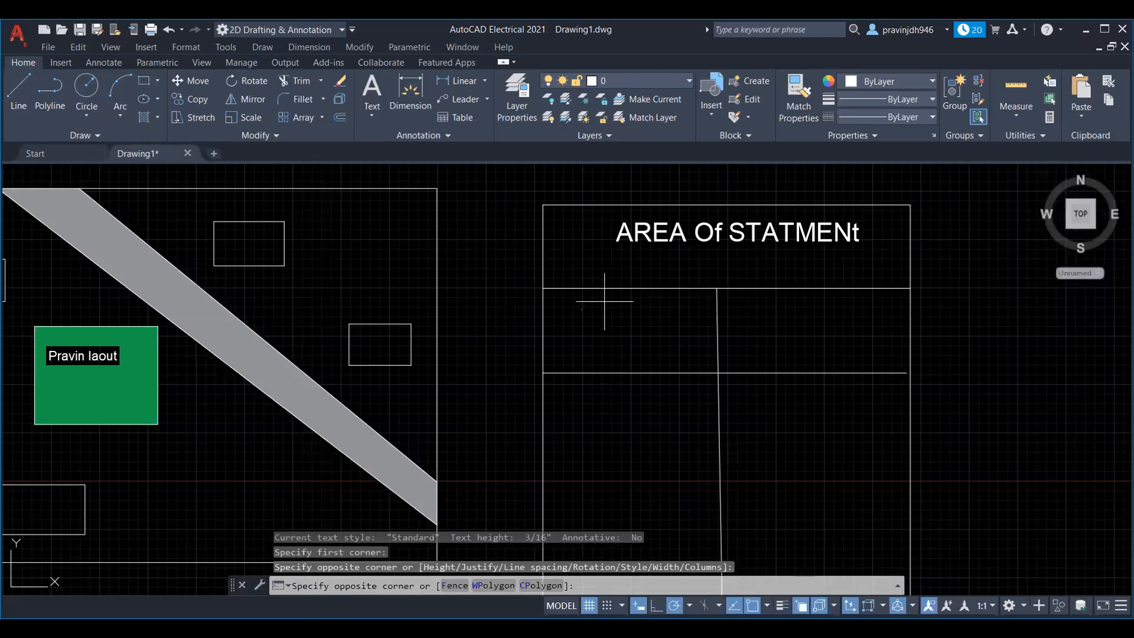
left_click(634, 327)
key("ctrl+1")
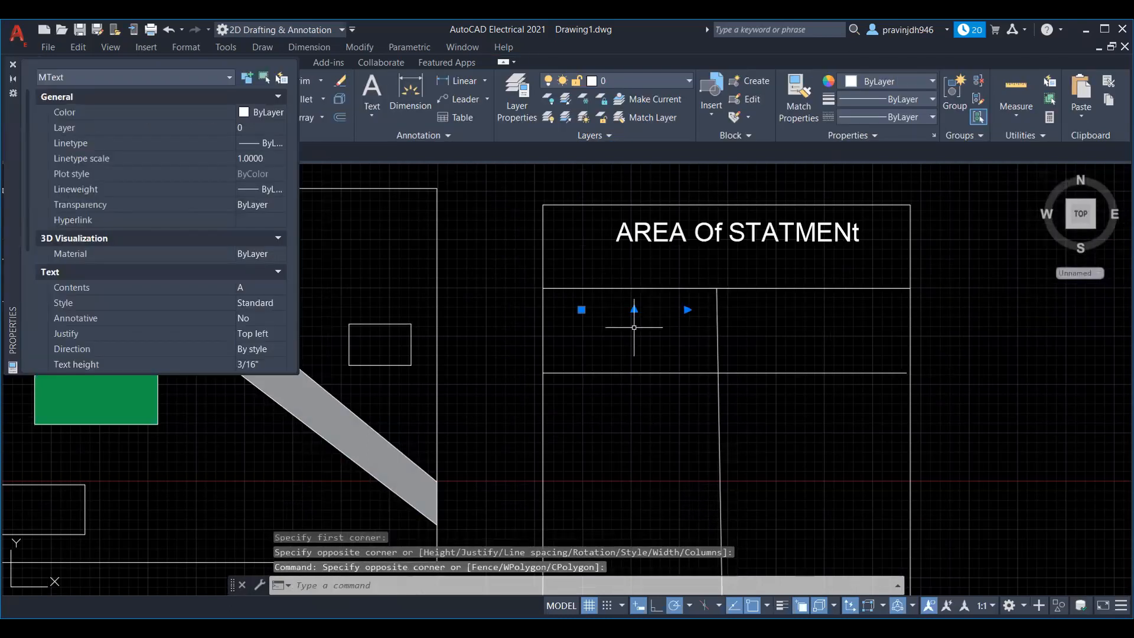
left_click(278, 365)
type("6")
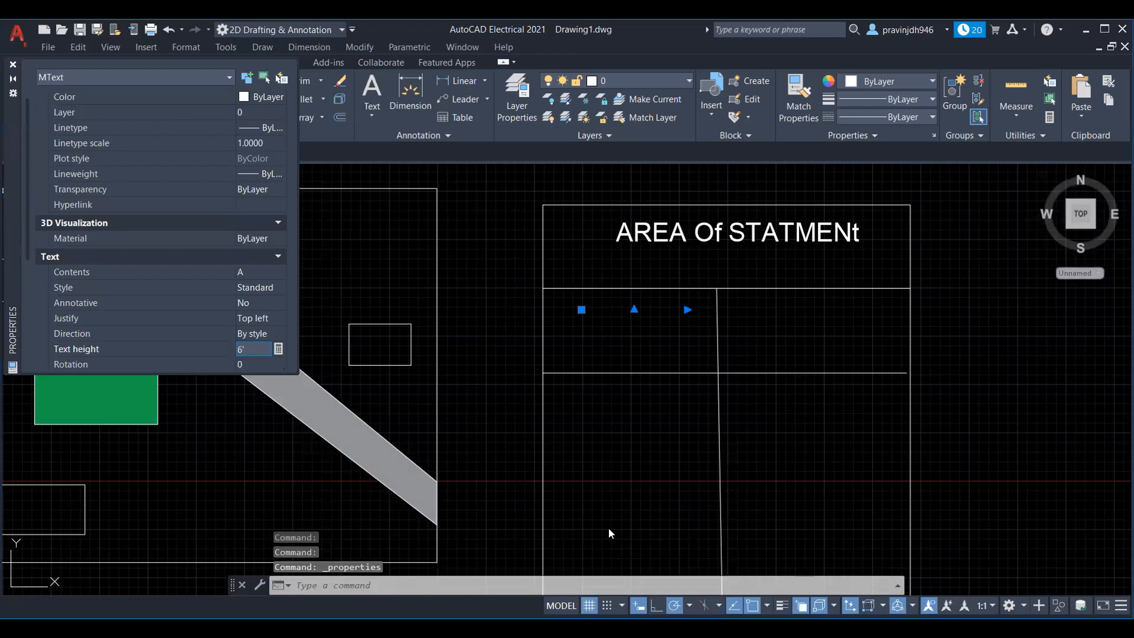
key("Return")
type("10")
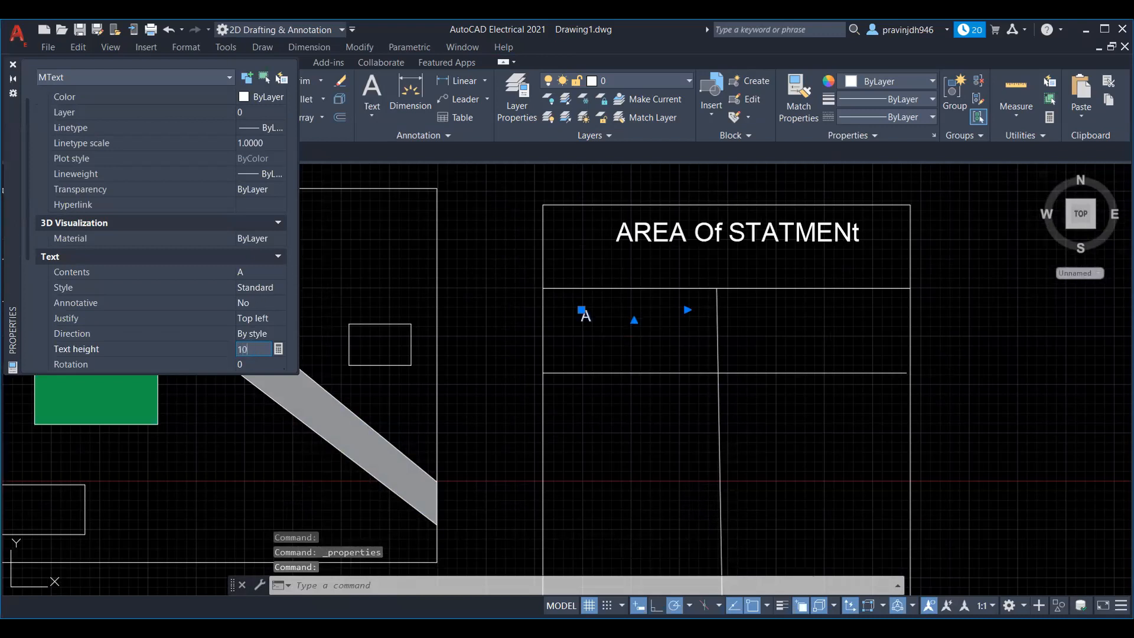
key("Return")
key("Escape")
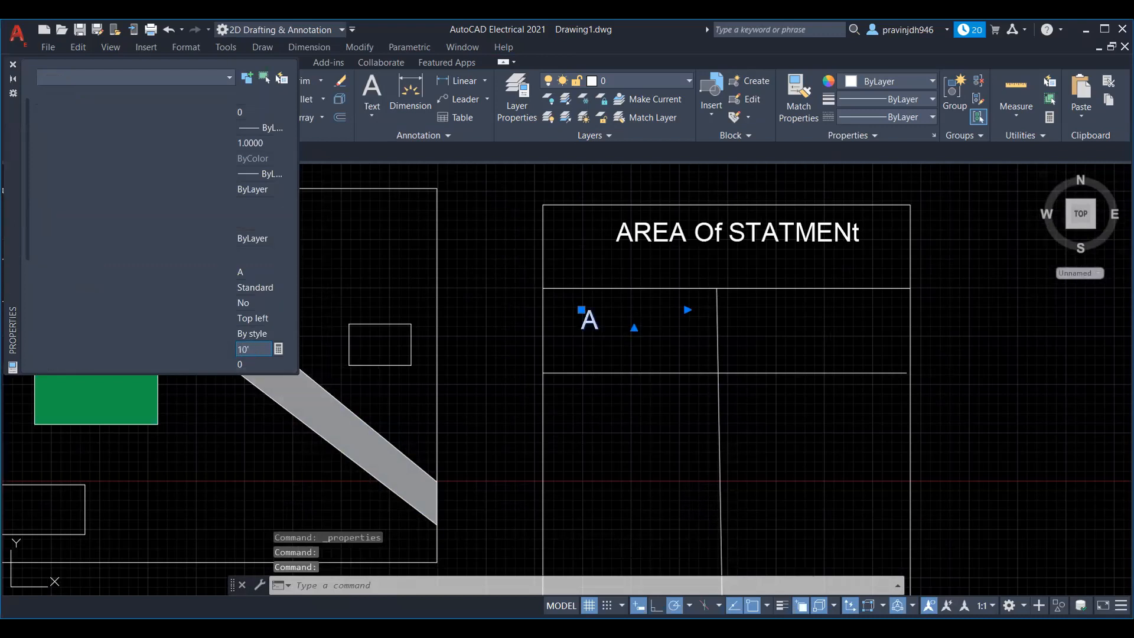
Place the multiline text "1000 Sq Ft" in the second column of row A.
scroll(608, 359, "down", 2)
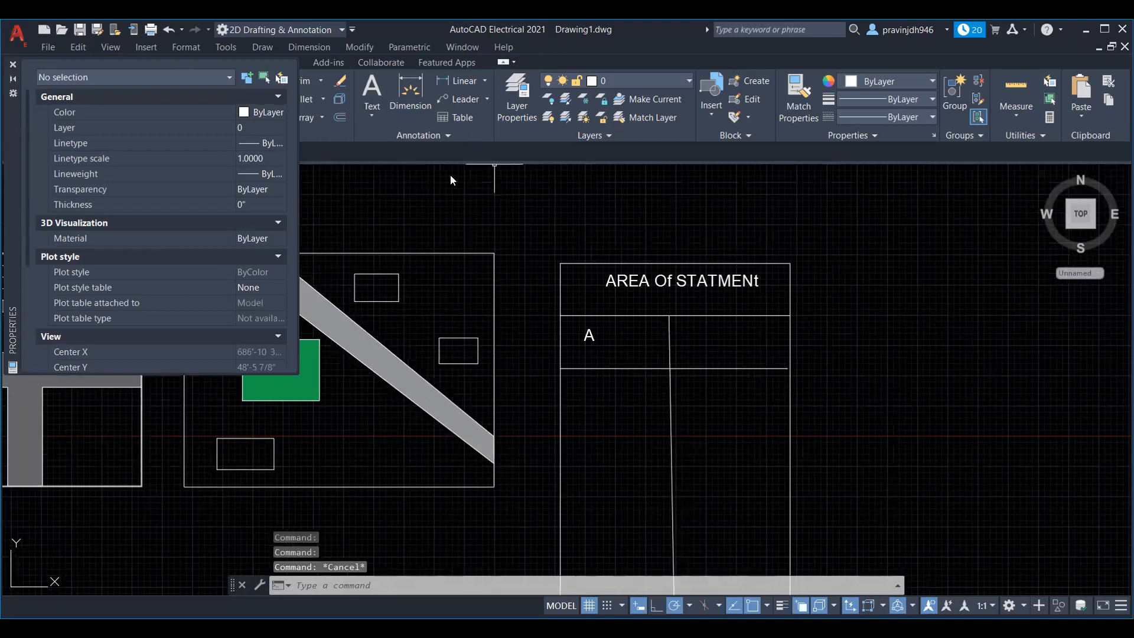
left_click(763, 358)
type("10")
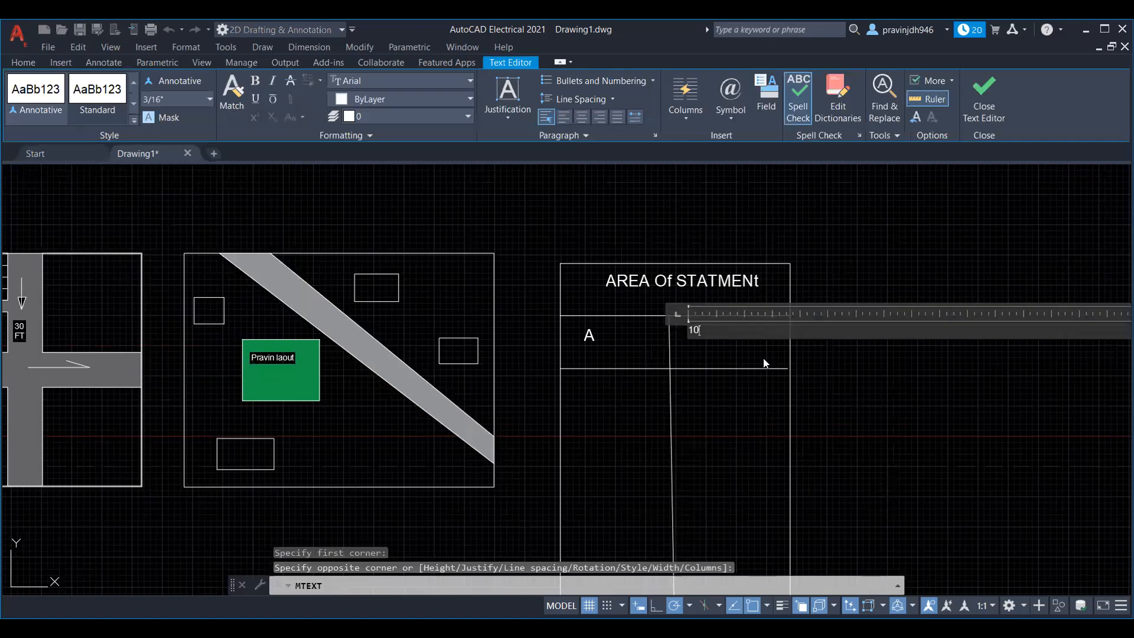
type("00 Sq ")
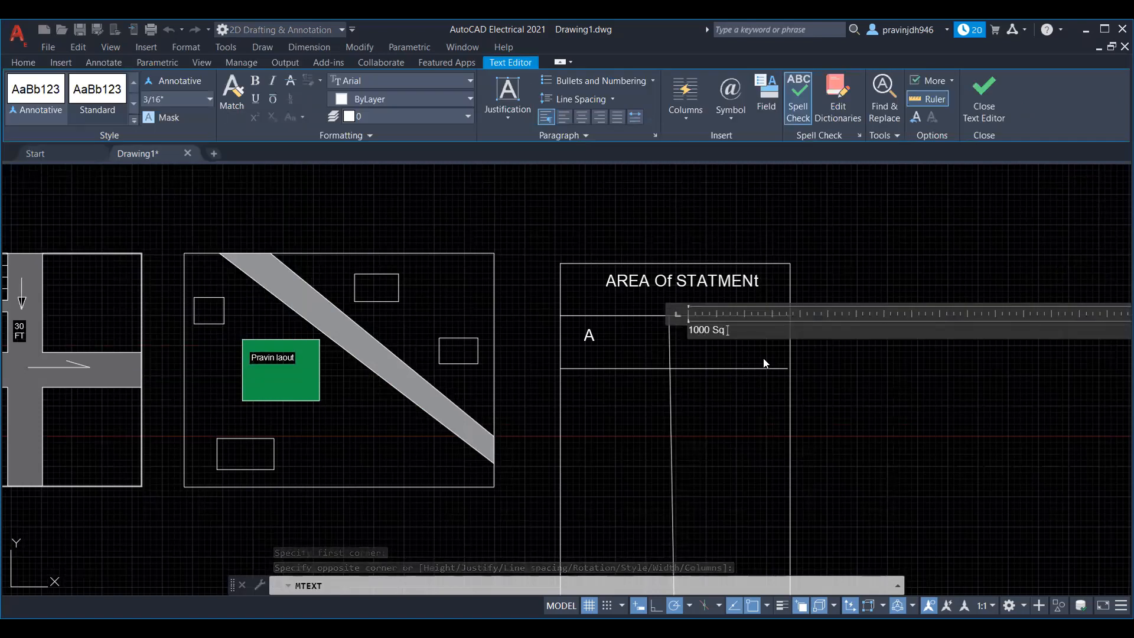
type("Ft")
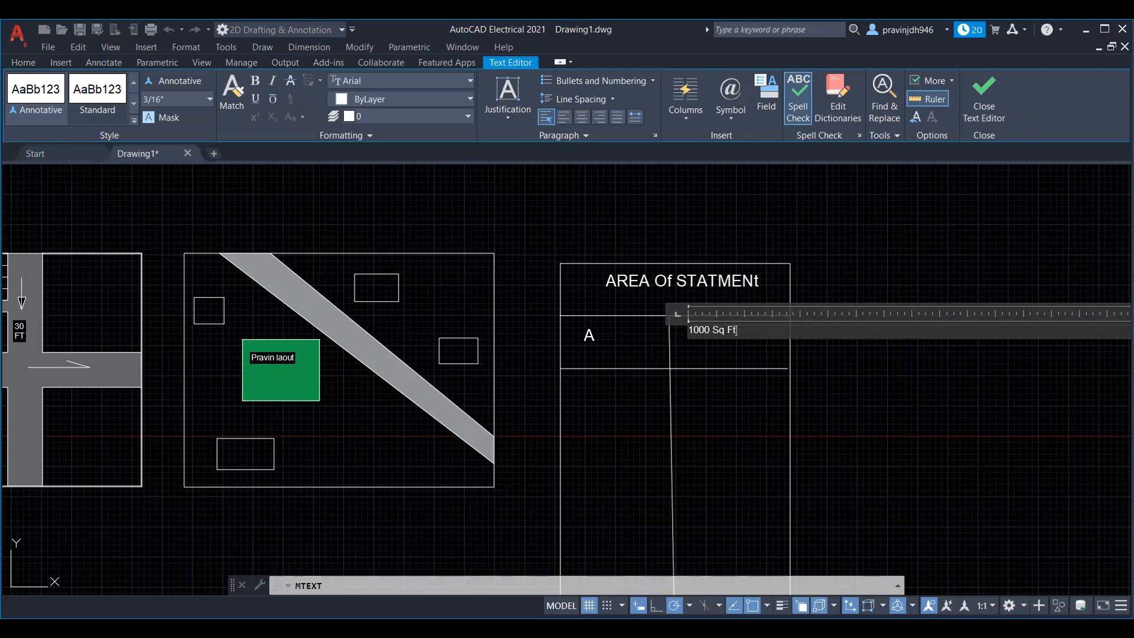
key("Escape")
left_click(744, 327)
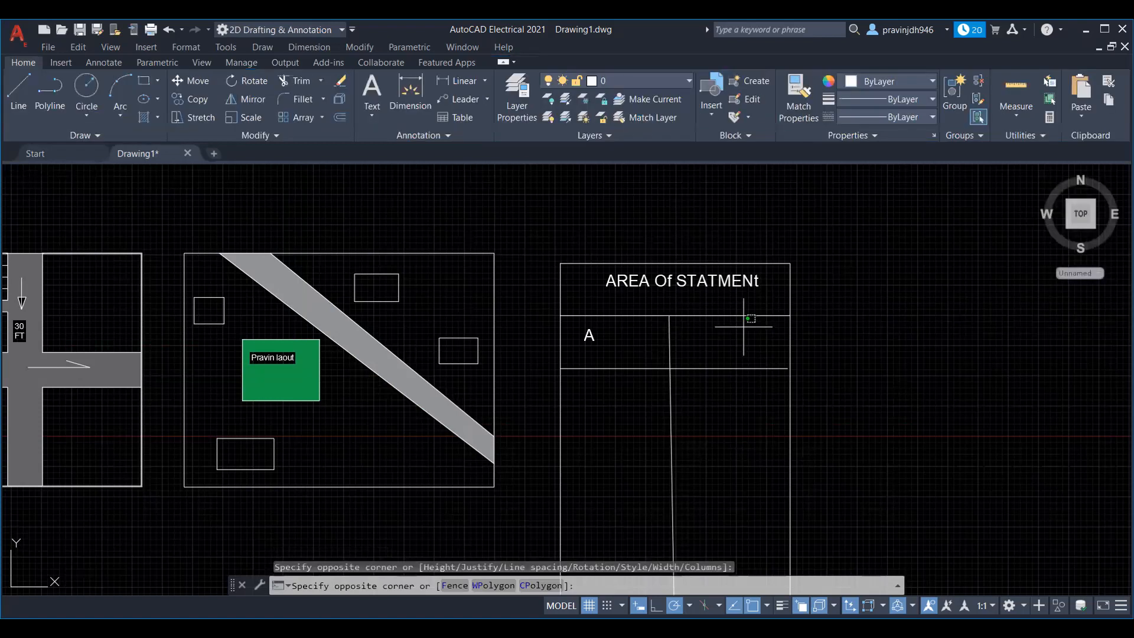
left_click(648, 350)
key("Escape")
Set the text height of the "1000 Sq Ft" entry to 10'.
middle_click_drag(744, 332, 702, 375)
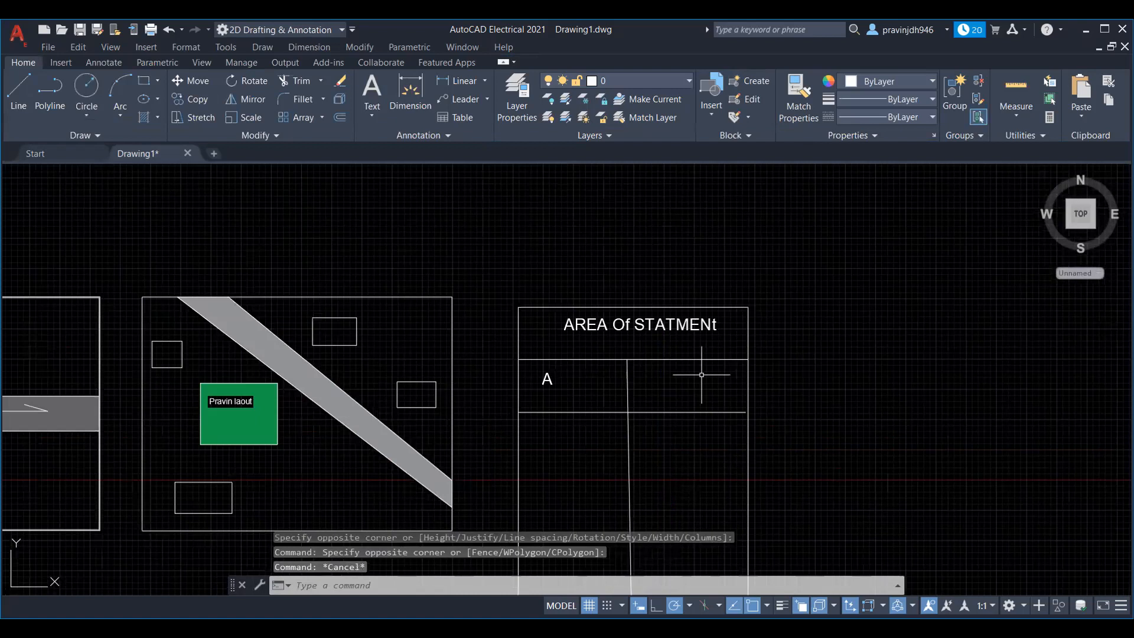
scroll(702, 375, "up", 4)
left_click(643, 423)
key("Escape")
left_click(759, 354)
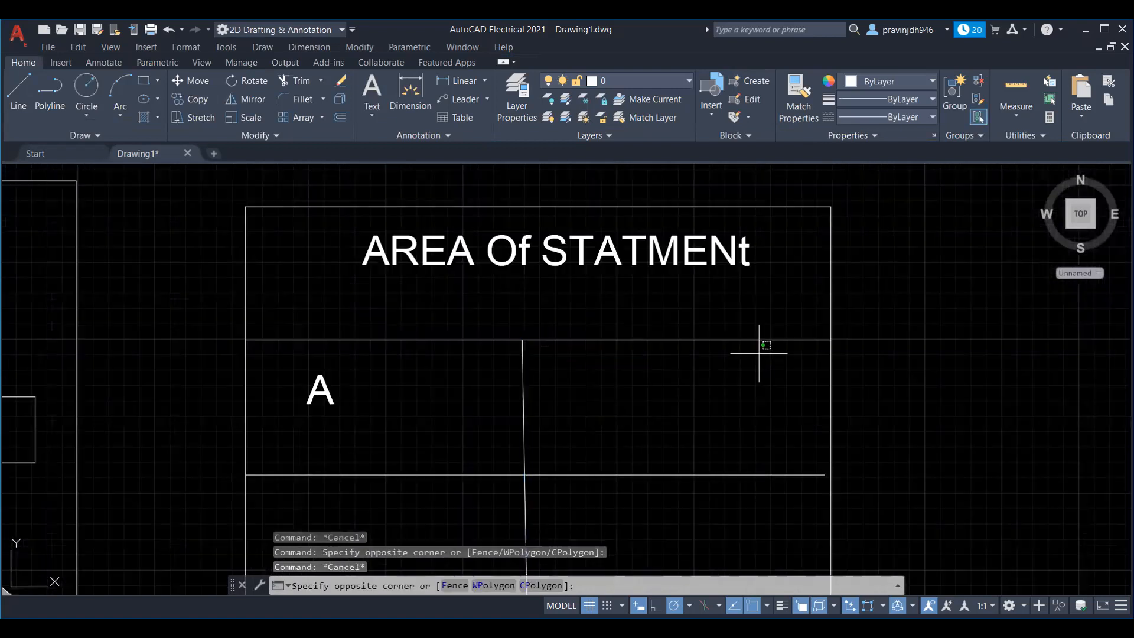
left_click(648, 414)
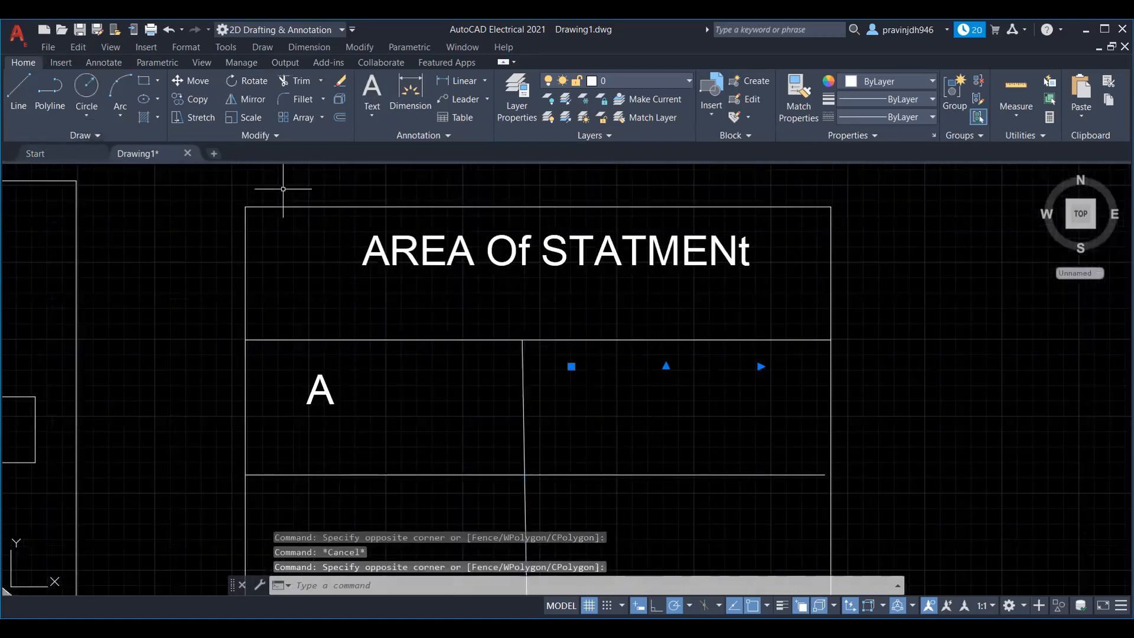
key("ctrl+1")
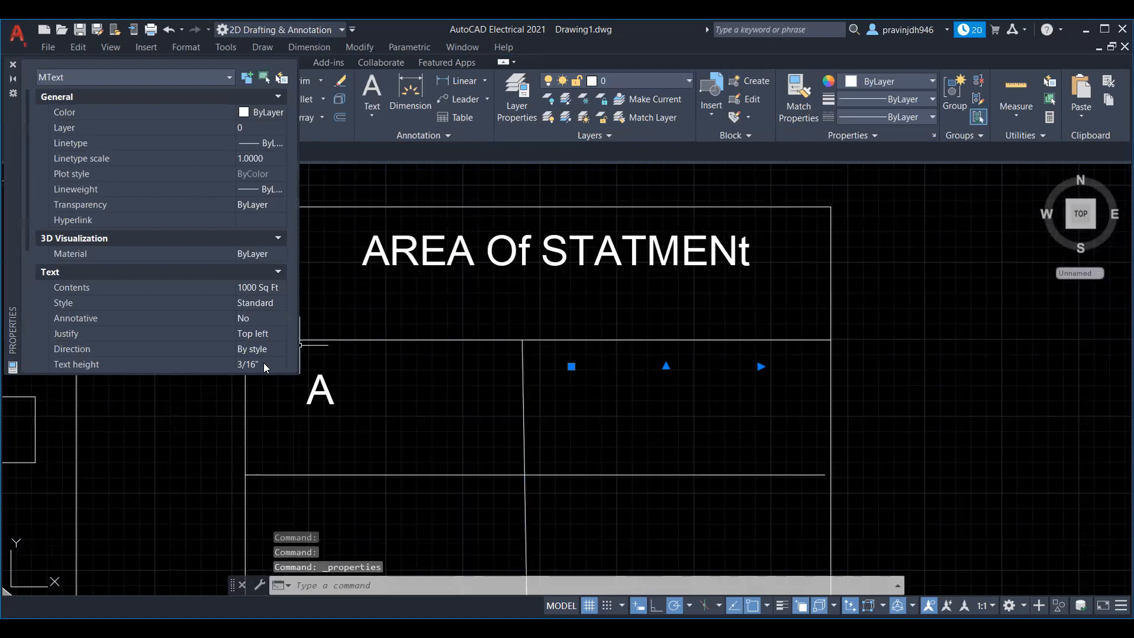
left_click(263, 364)
type("10'")
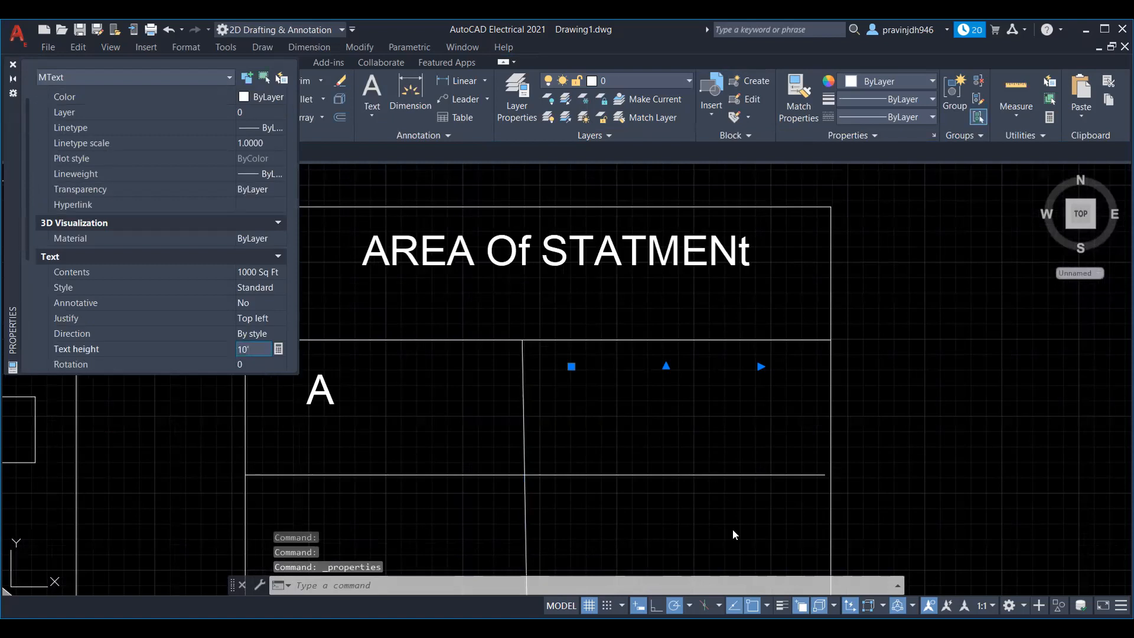
key("Return")
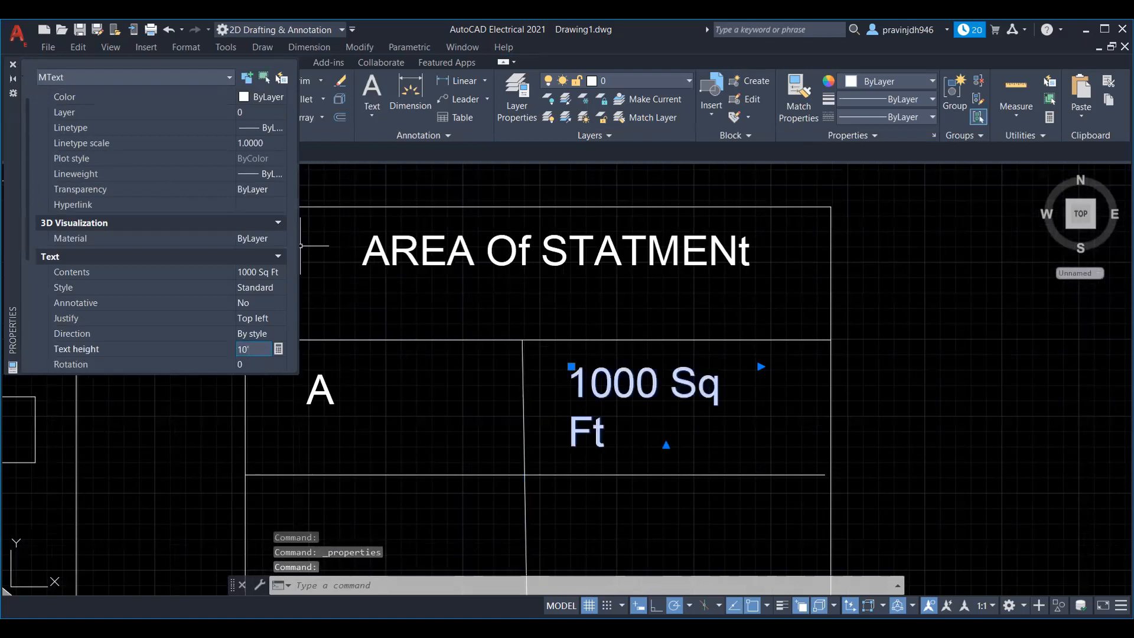
key("ctrl+1")
key("Escape")
Widen the text boundary of the "1000 Sq Ft" entry in row A of the table so it fits on one line.
scroll(548, 331, "down", 5)
middle_click_drag(548, 330, 559, 353)
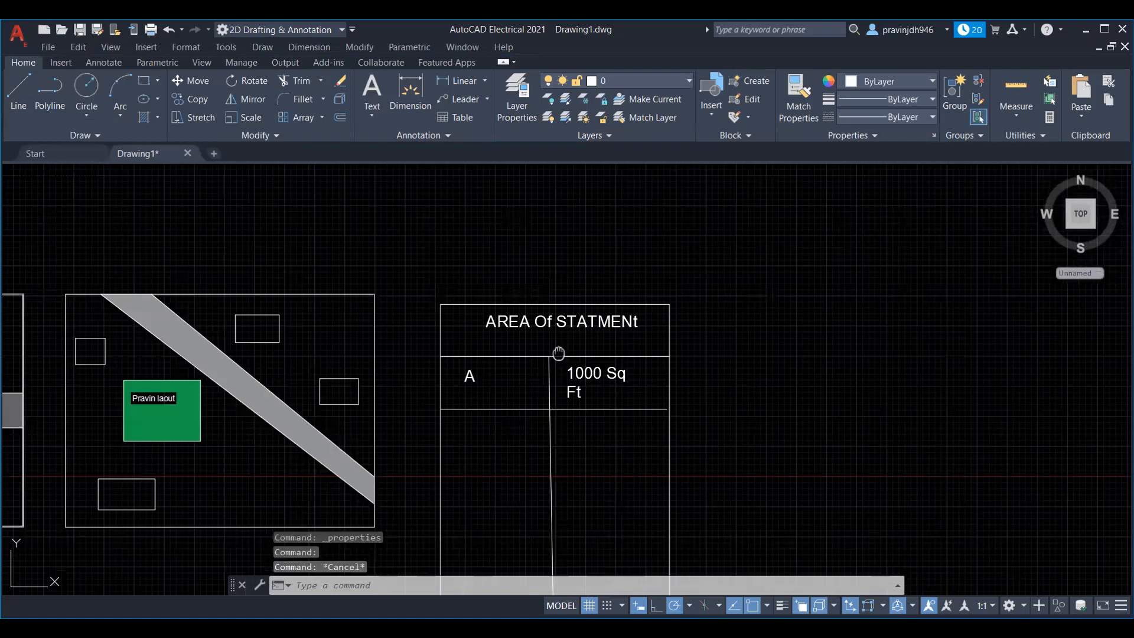
middle_click_drag(559, 354, 530, 321)
left_click(540, 338)
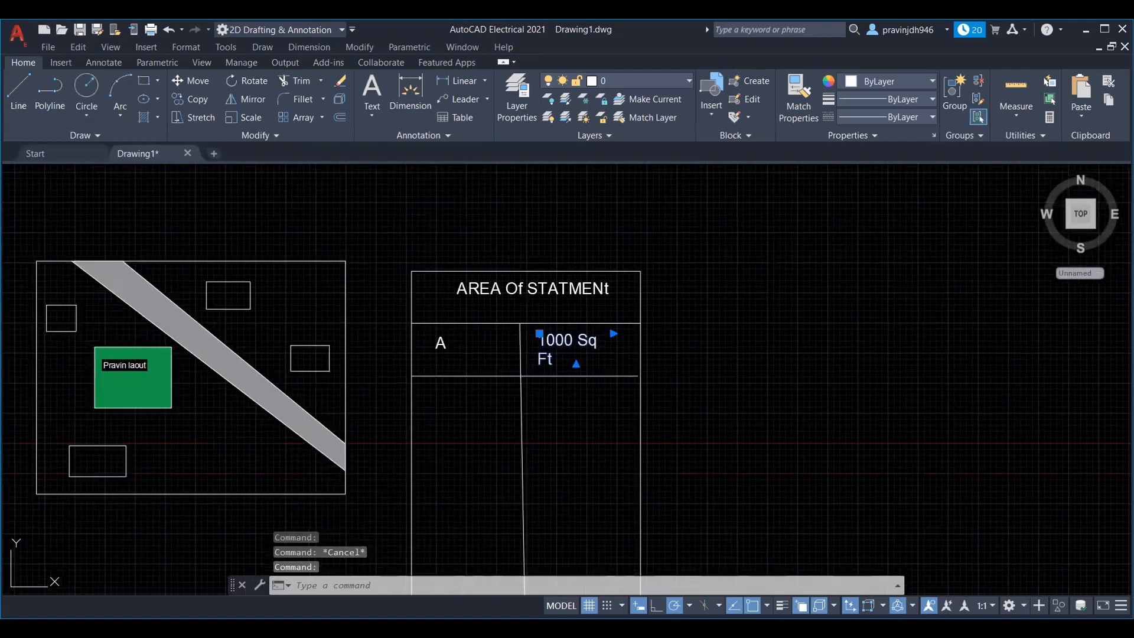
left_click(614, 334)
left_click(640, 335)
key("Escape")
middle_click_drag(624, 401, 726, 376)
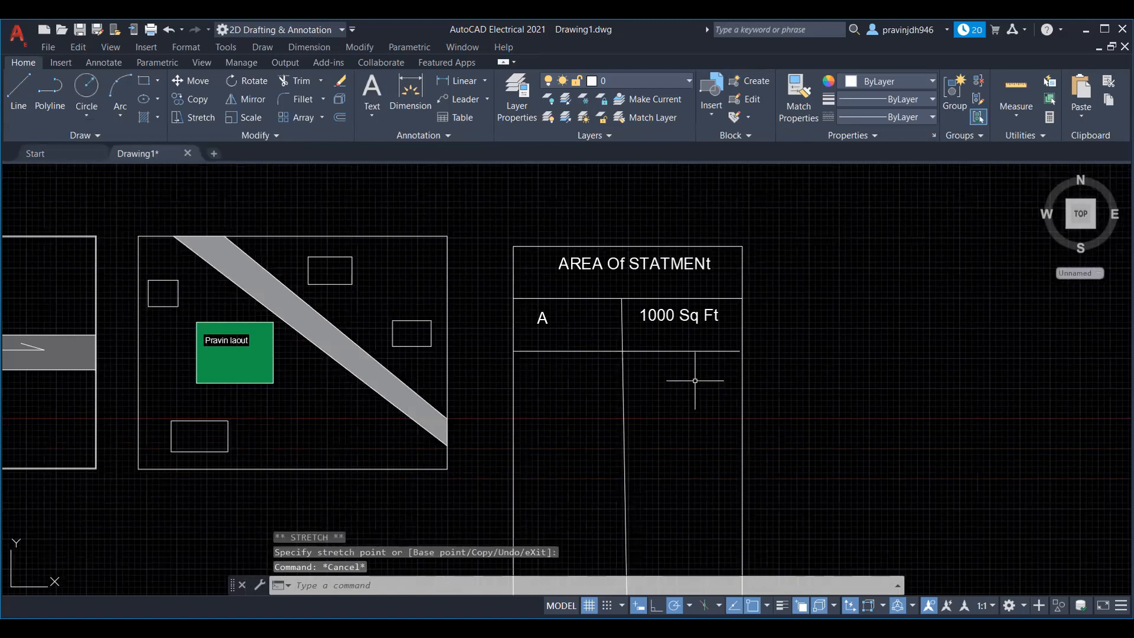
Review the plotting layout with its roads and plot A, the example layout beside it, and the area statement table.
scroll(692, 379, "down", 3)
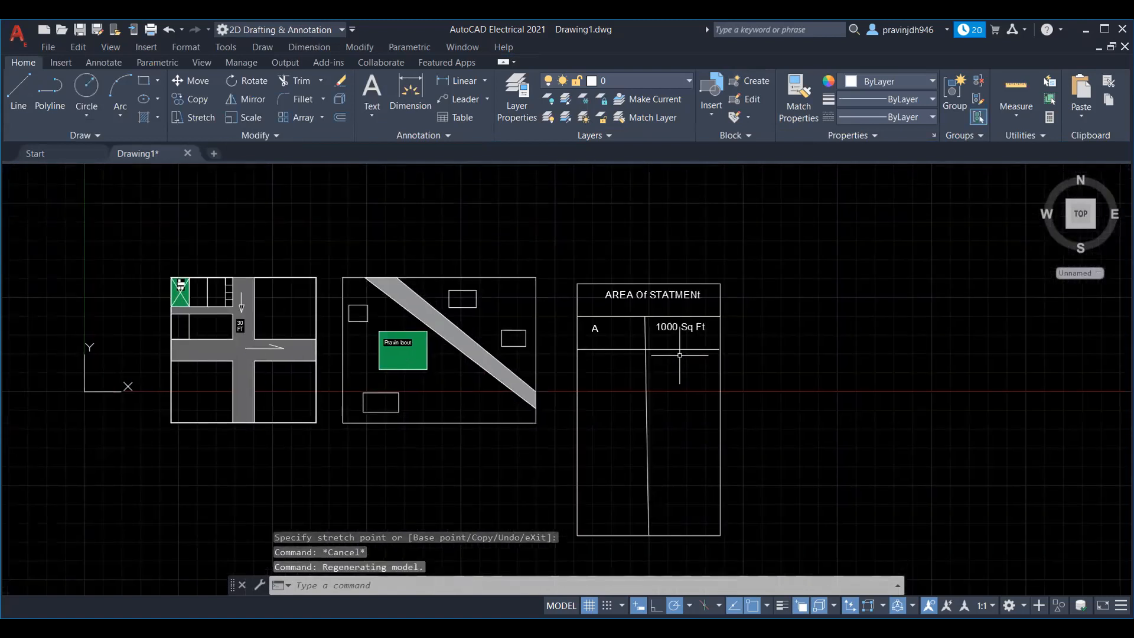
scroll(618, 436, "up", 3)
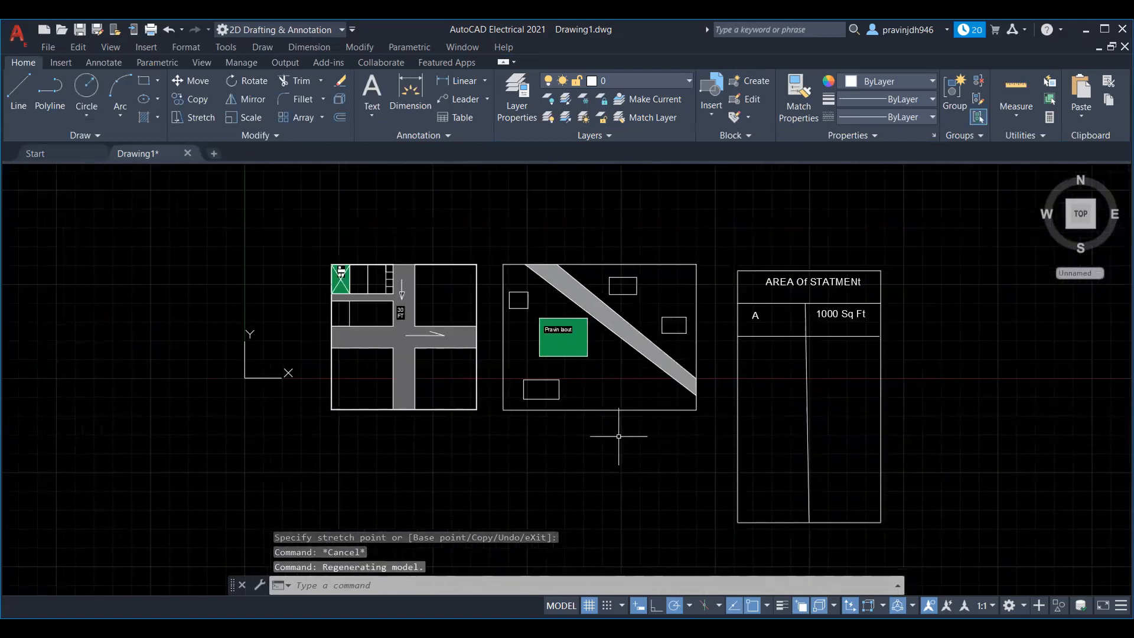
scroll(592, 429, "down", 3)
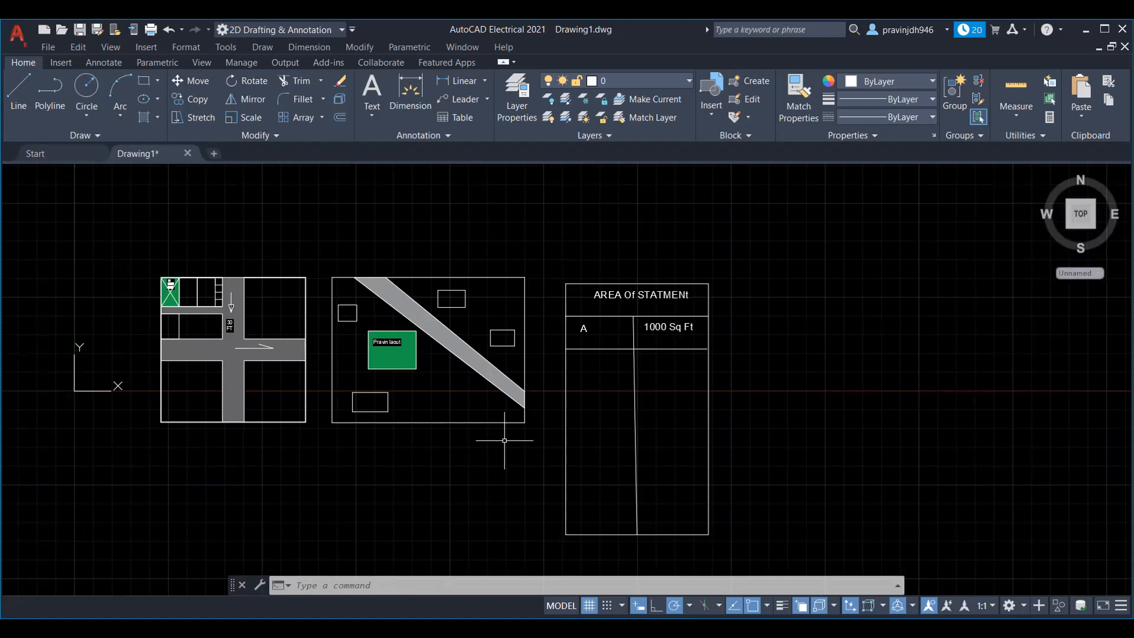
middle_click_drag(490, 382, 579, 380)
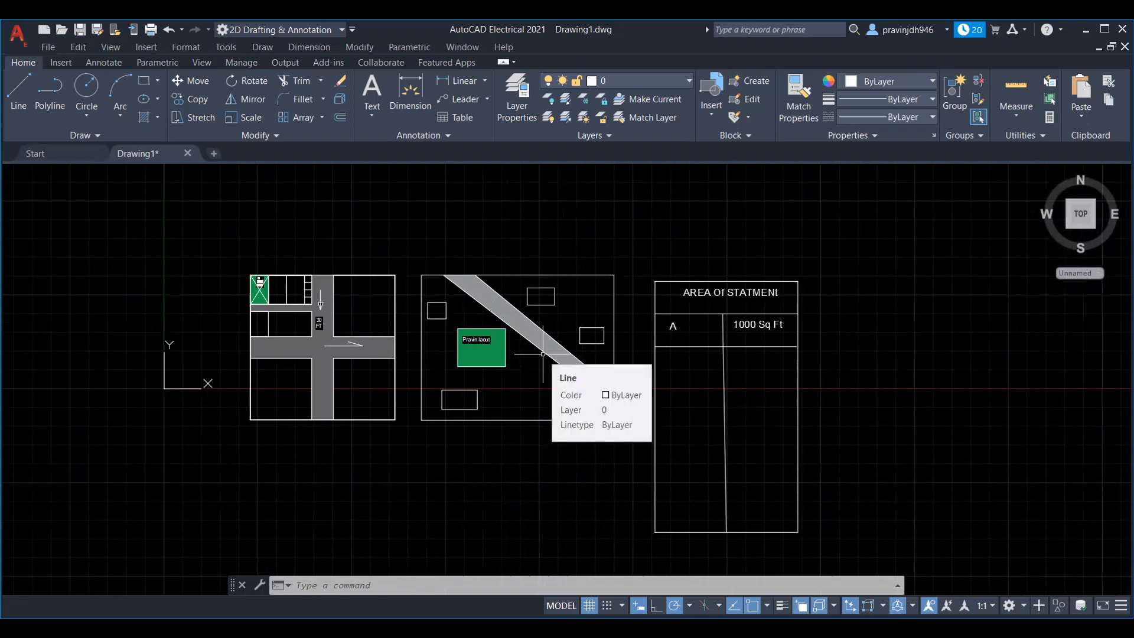
scroll(490, 325, "up", 2)
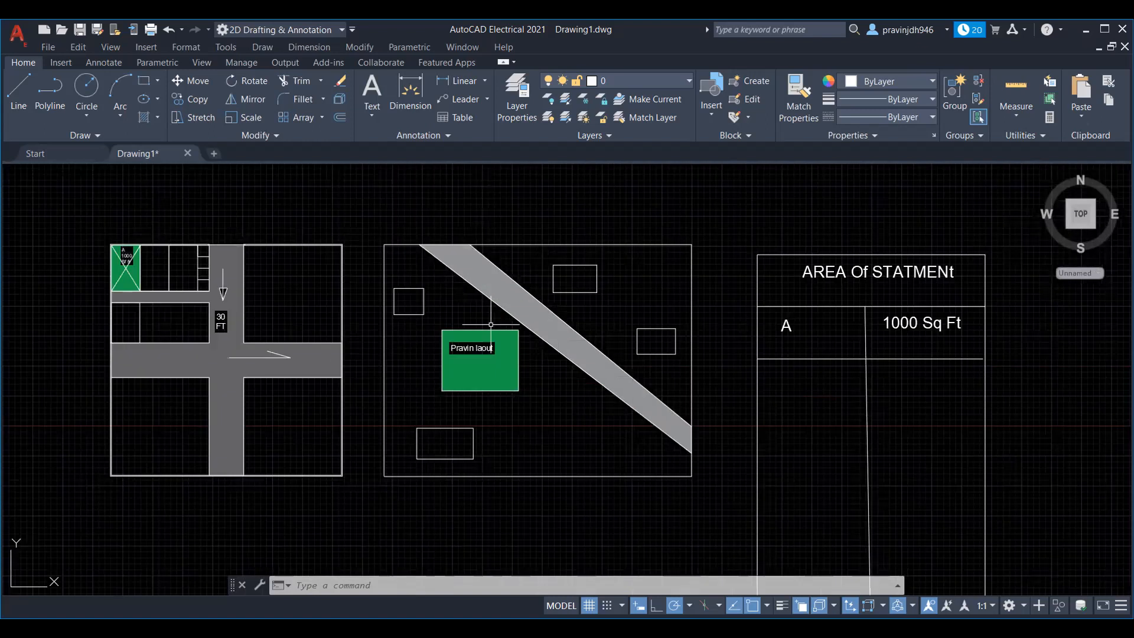
scroll(491, 325, "up", 2)
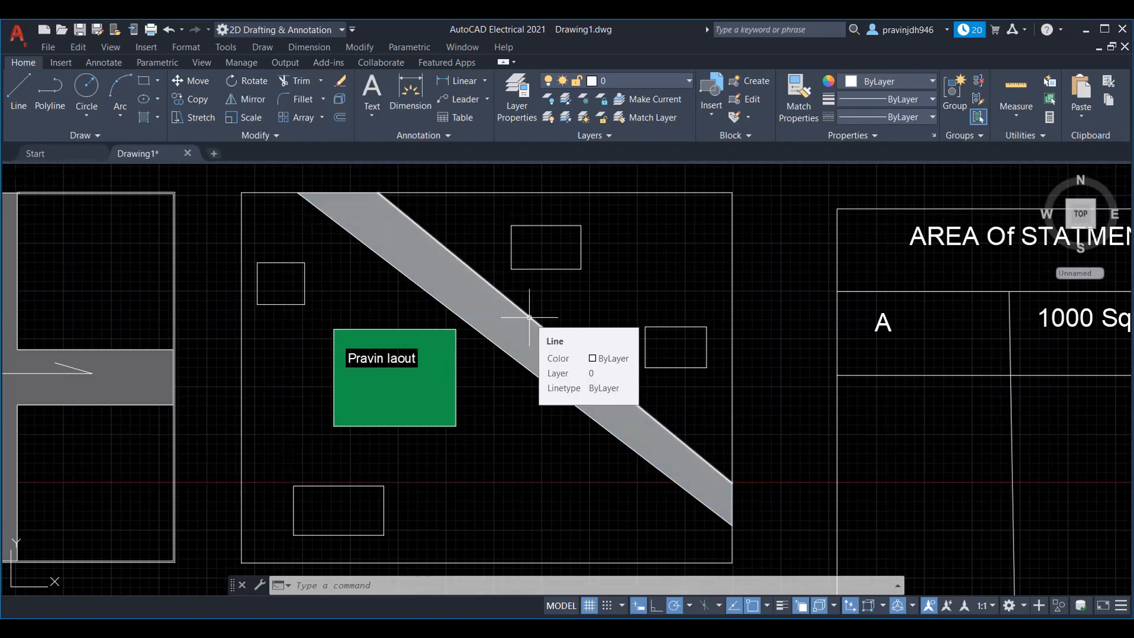
mouse_move(87, 327)
middle_mouse_down()
mouse_move(512, 320)
mouse_move(485, 330)
mouse_move(441, 321)
middle_mouse_up()
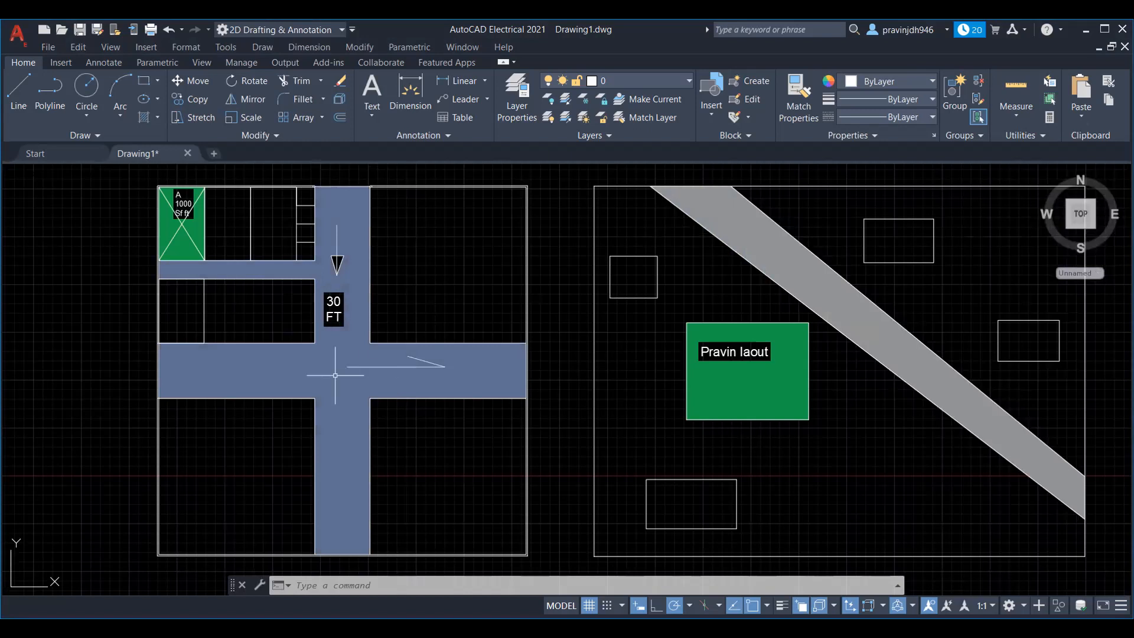
middle_click_drag(438, 394, 442, 392)
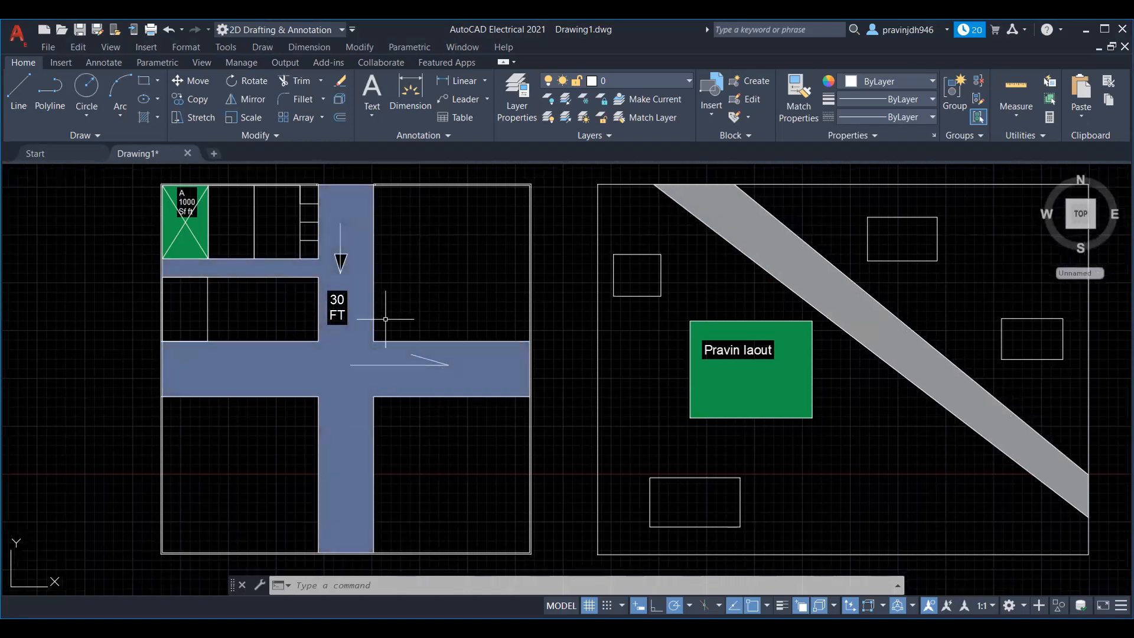
mouse_move(464, 342)
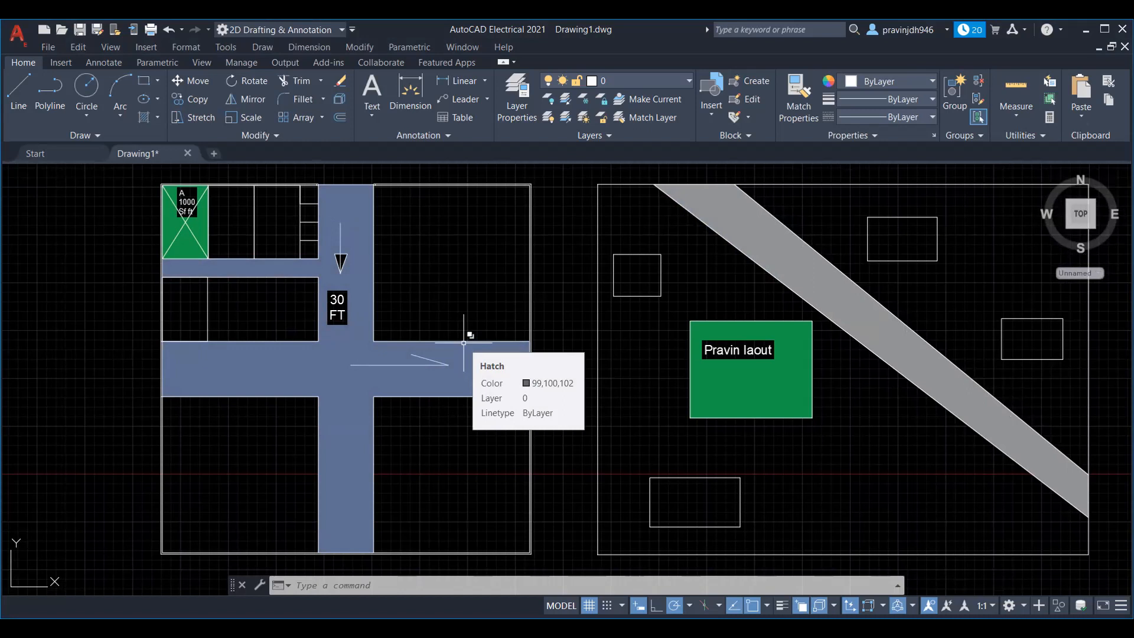
mouse_move(464, 343)
middle_mouse_down()
mouse_move(264, 368)
mouse_move(392, 343)
mouse_move(187, 331)
middle_mouse_up()
scroll(188, 331, "down", 2)
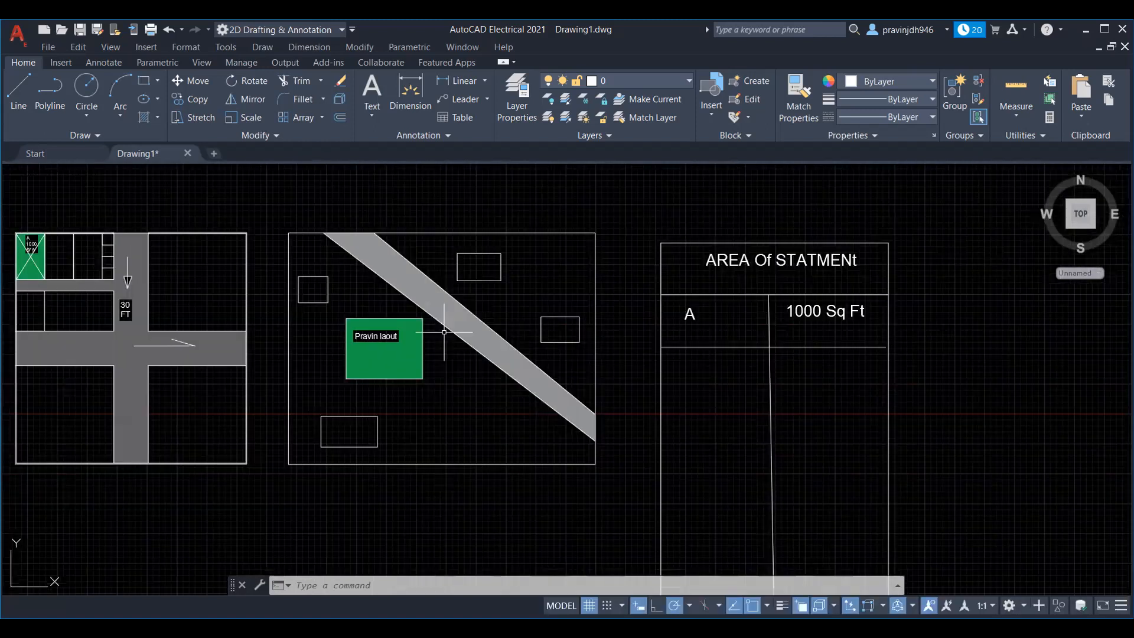
middle_click_drag(408, 343, 413, 342)
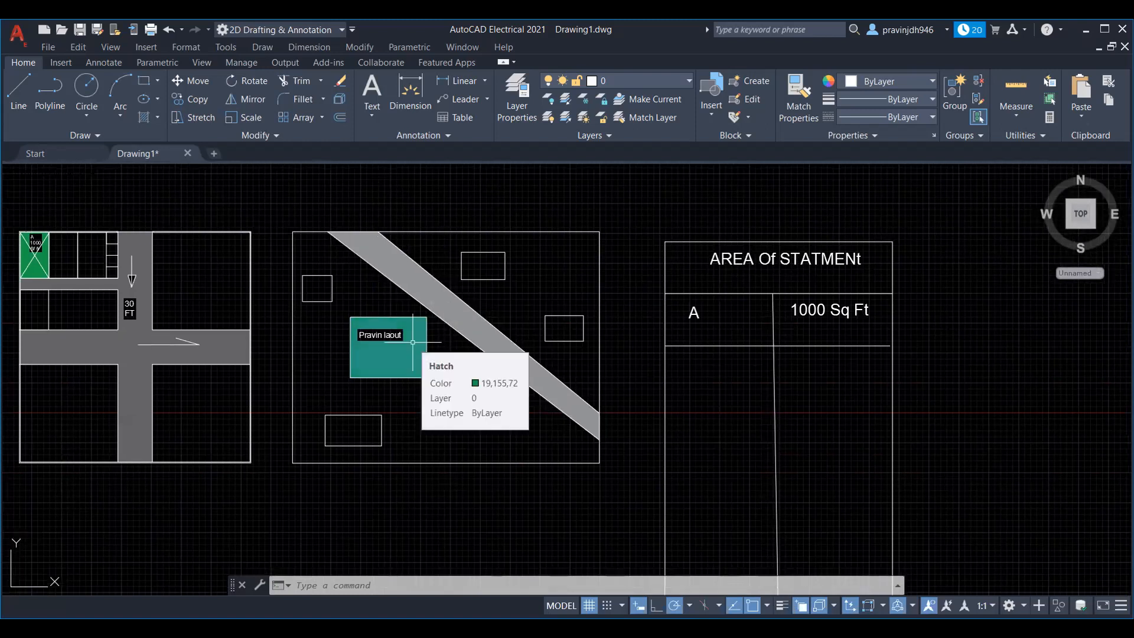
middle_click_drag(244, 358, 449, 362)
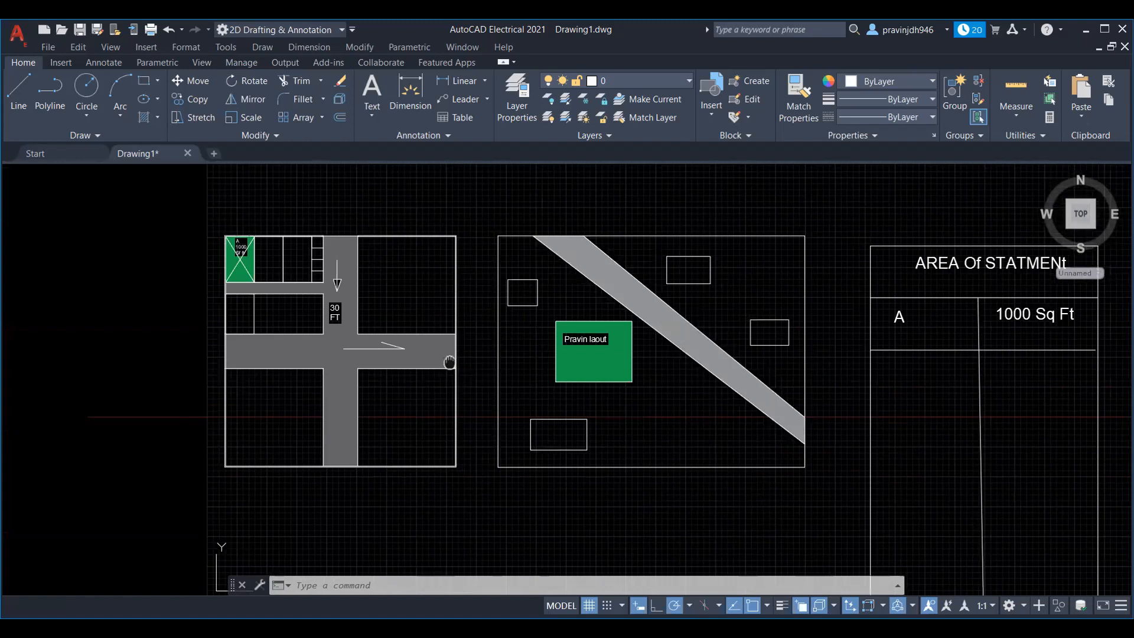
scroll(393, 338, "up", 2)
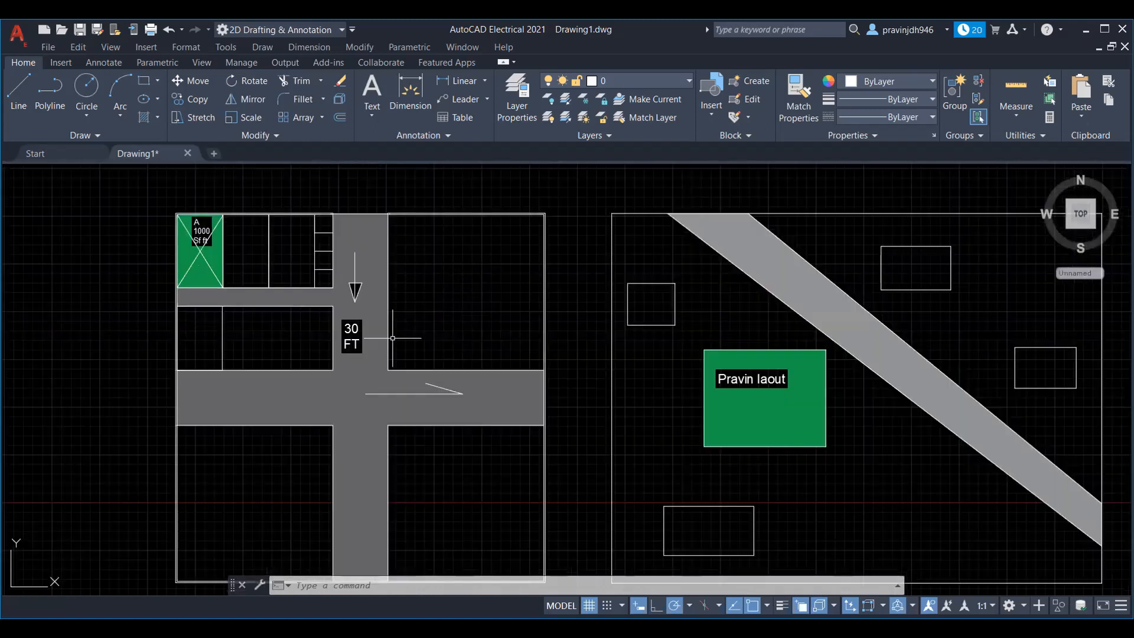
scroll(198, 225, "up", 6)
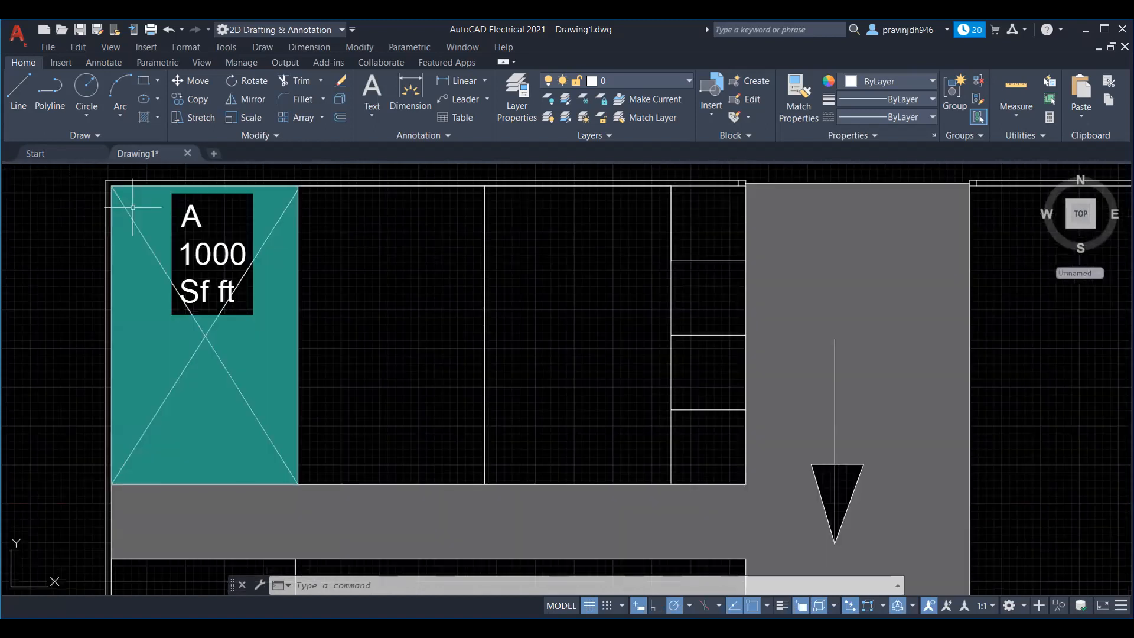
scroll(157, 293, "down", 2)
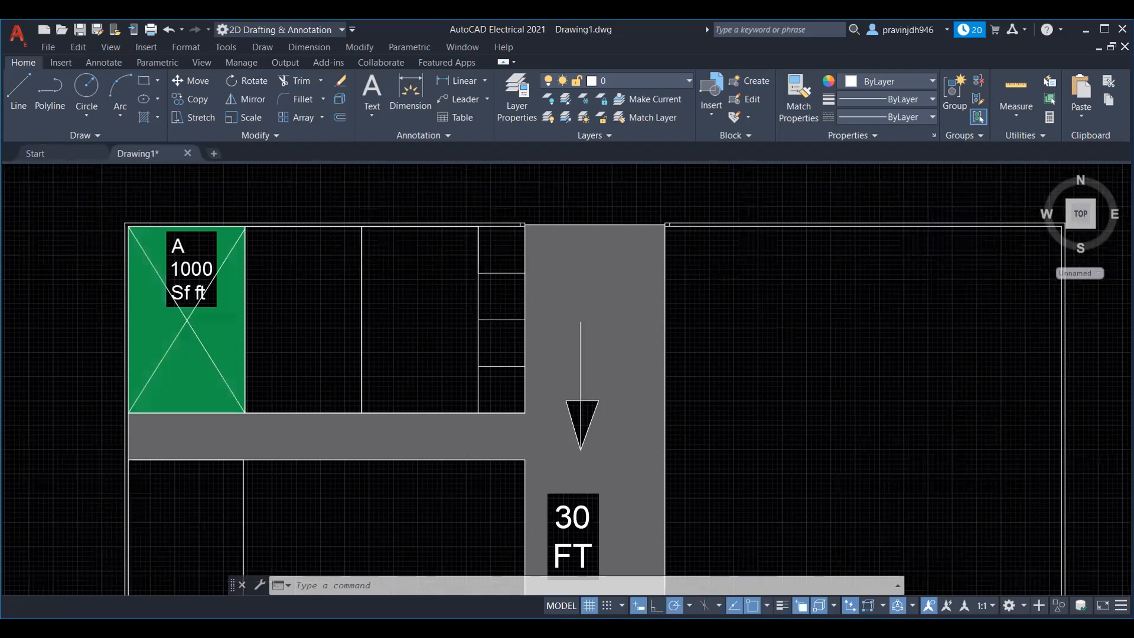
scroll(134, 258, "down", 2)
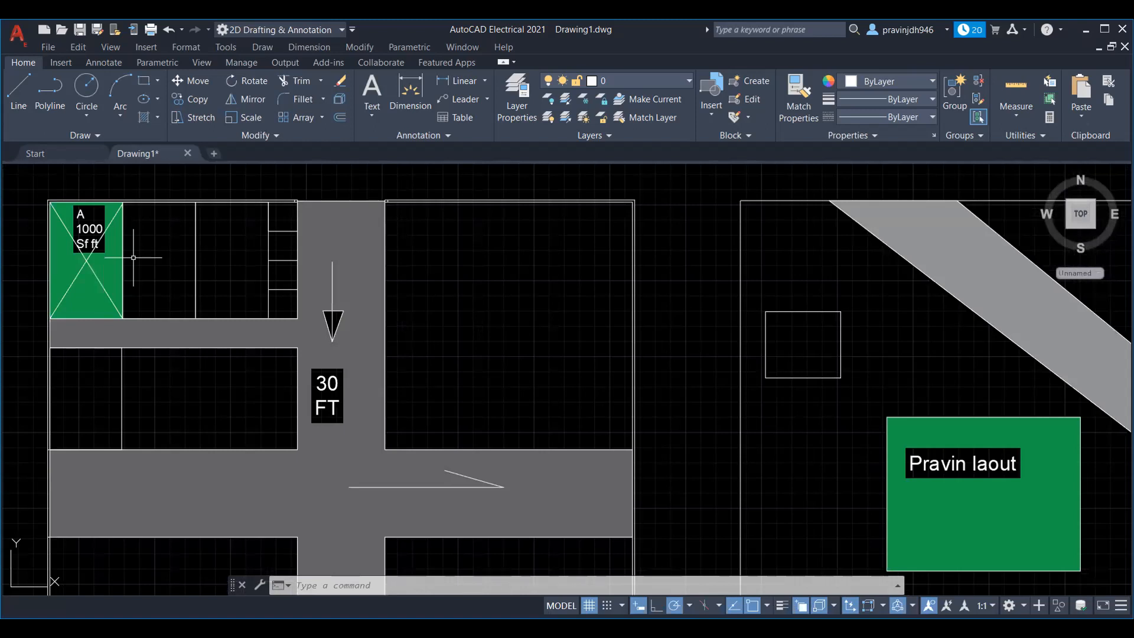
scroll(133, 257, "down", 2)
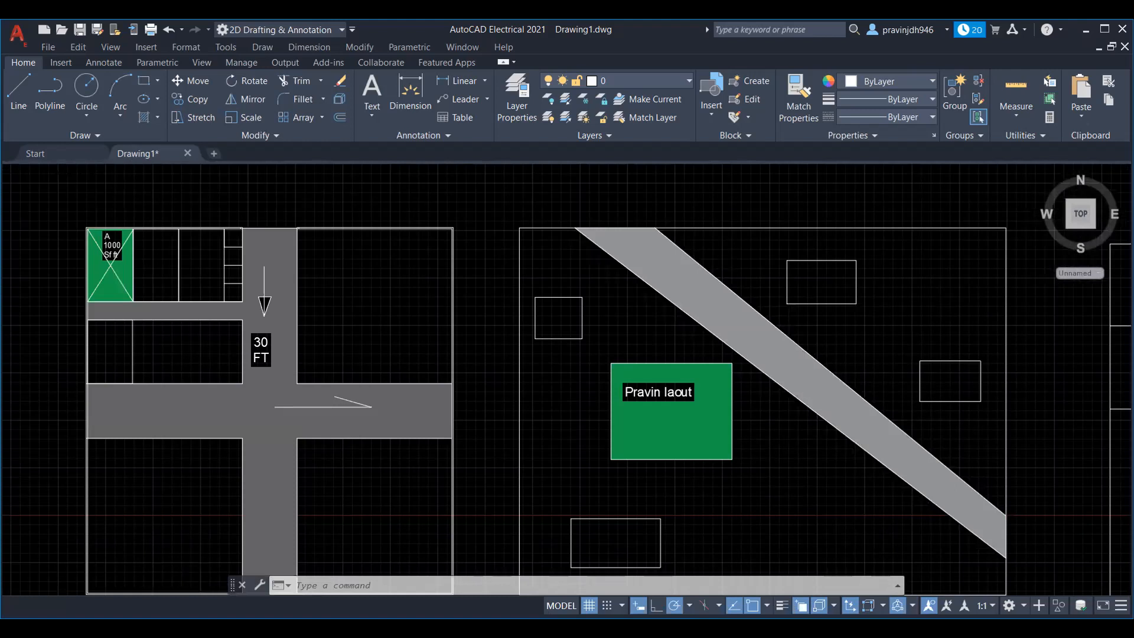
Sketch a slanted four-sided plot with internal road lines in the empty area above the layouts and erase it.
left_click(18, 95)
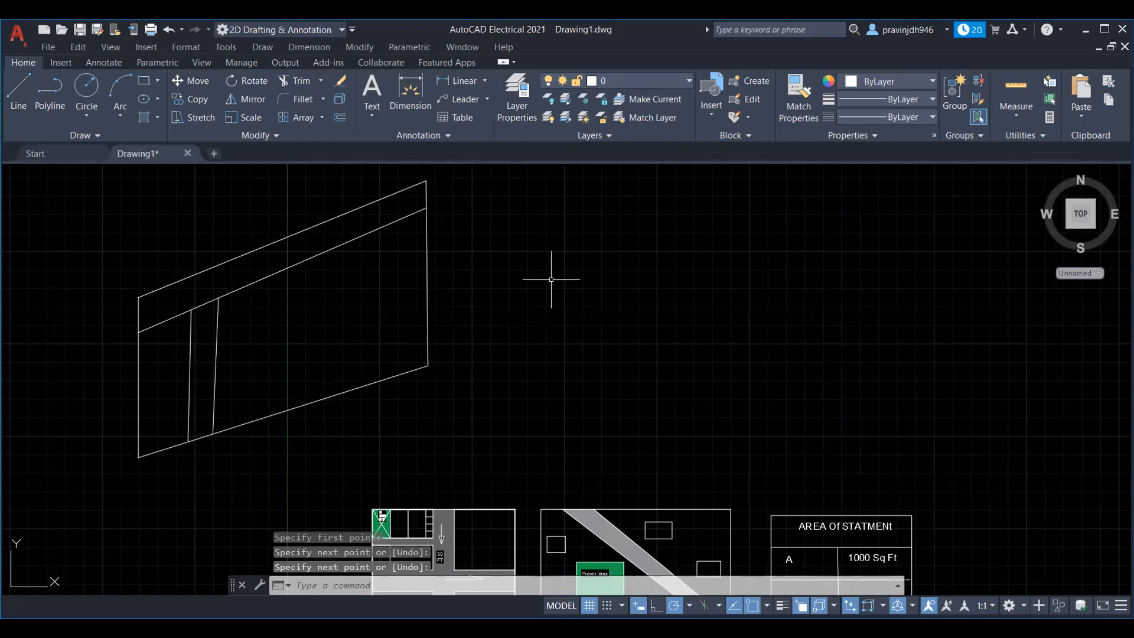
scroll(458, 304, "down", 2)
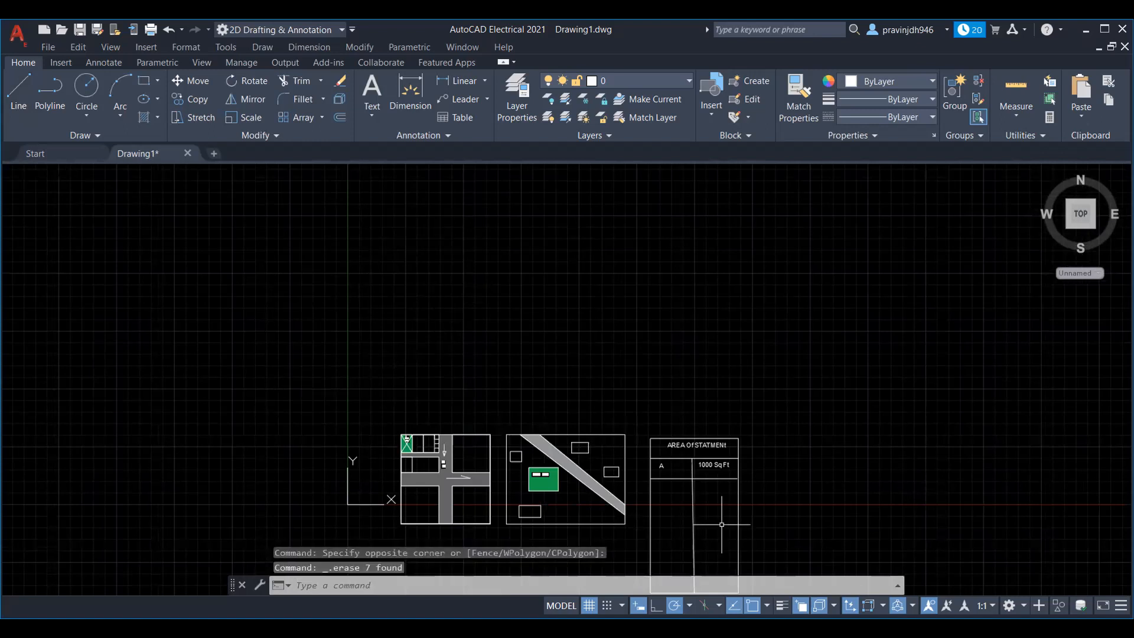
scroll(596, 549, "up", 4)
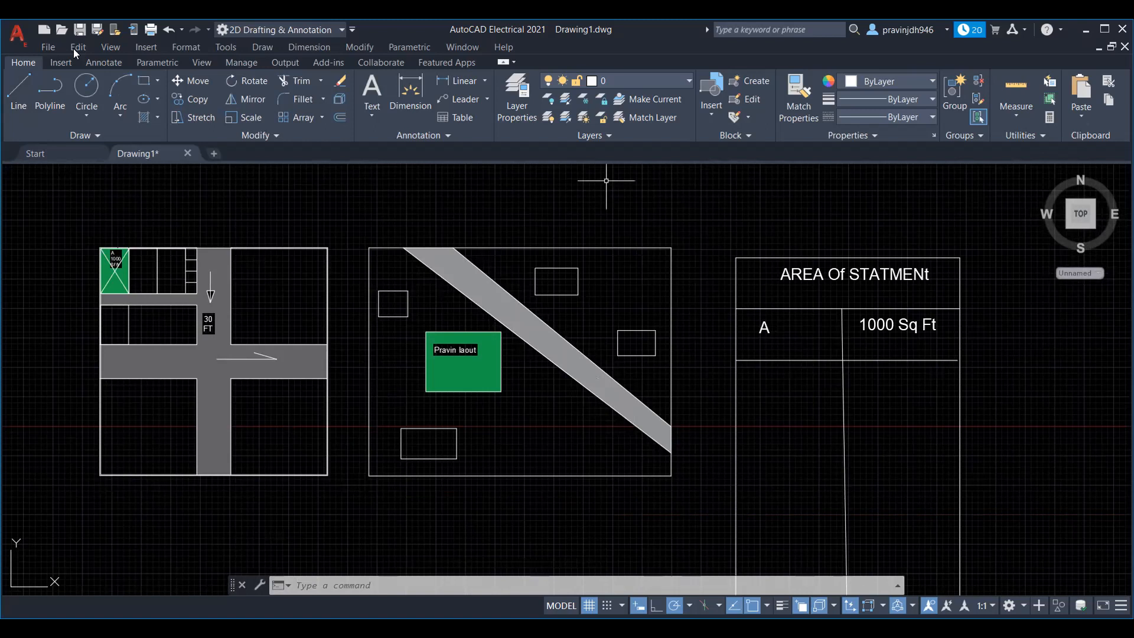
Browse for a drawing to open in the Student Project Civil folder, under Persional data and Dekstop on drive D:.
key("ctrl+o")
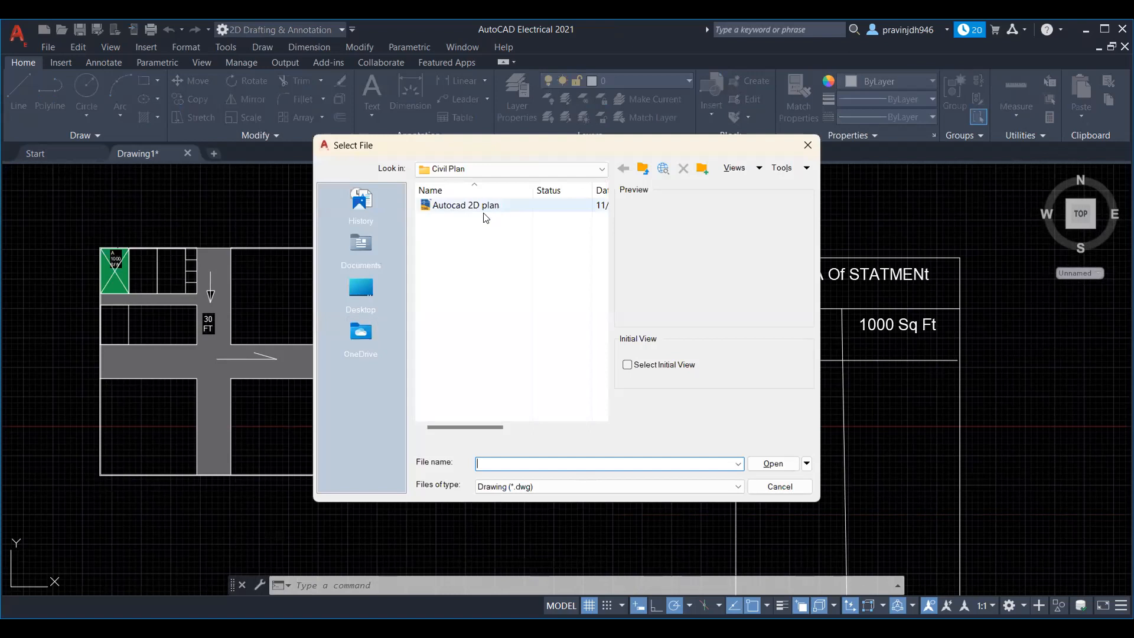
left_click(362, 298)
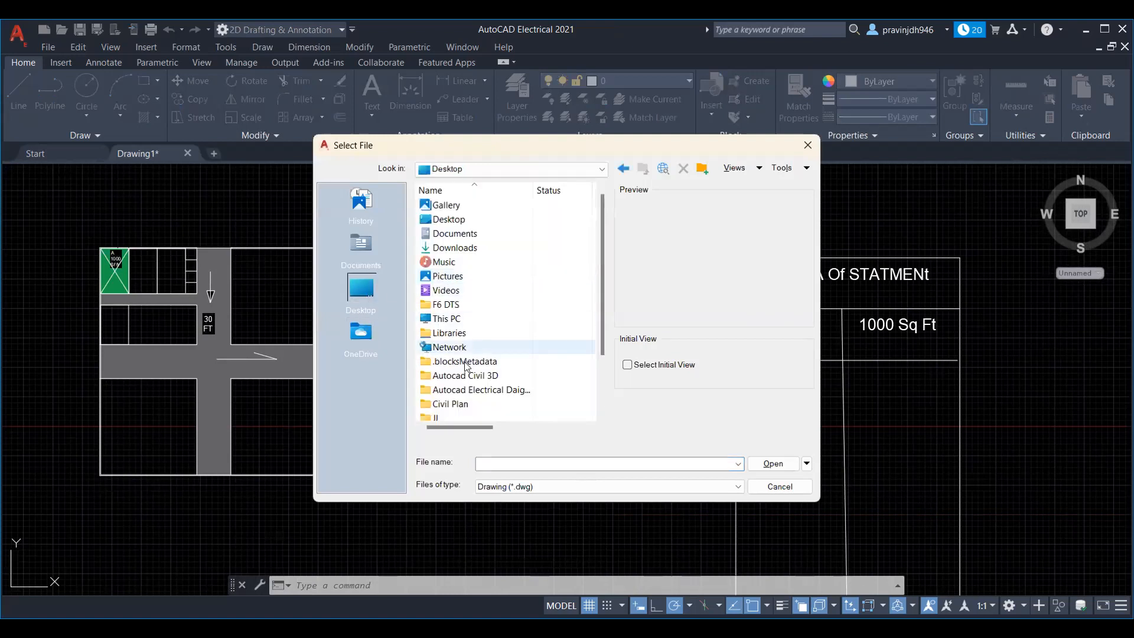
double_click(449, 319)
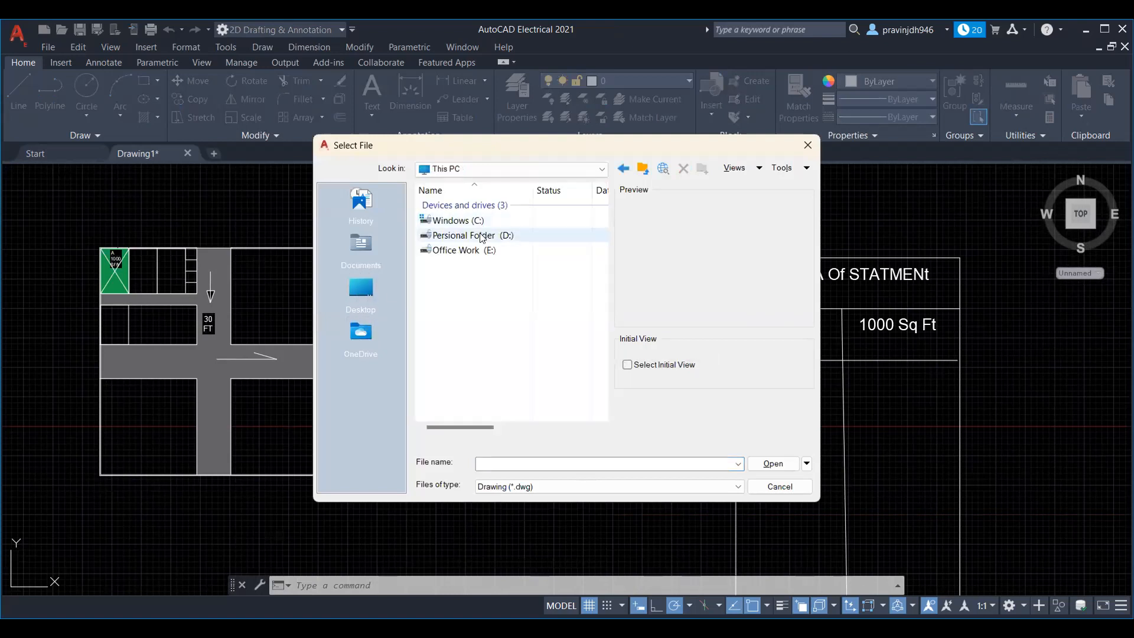
double_click(469, 237)
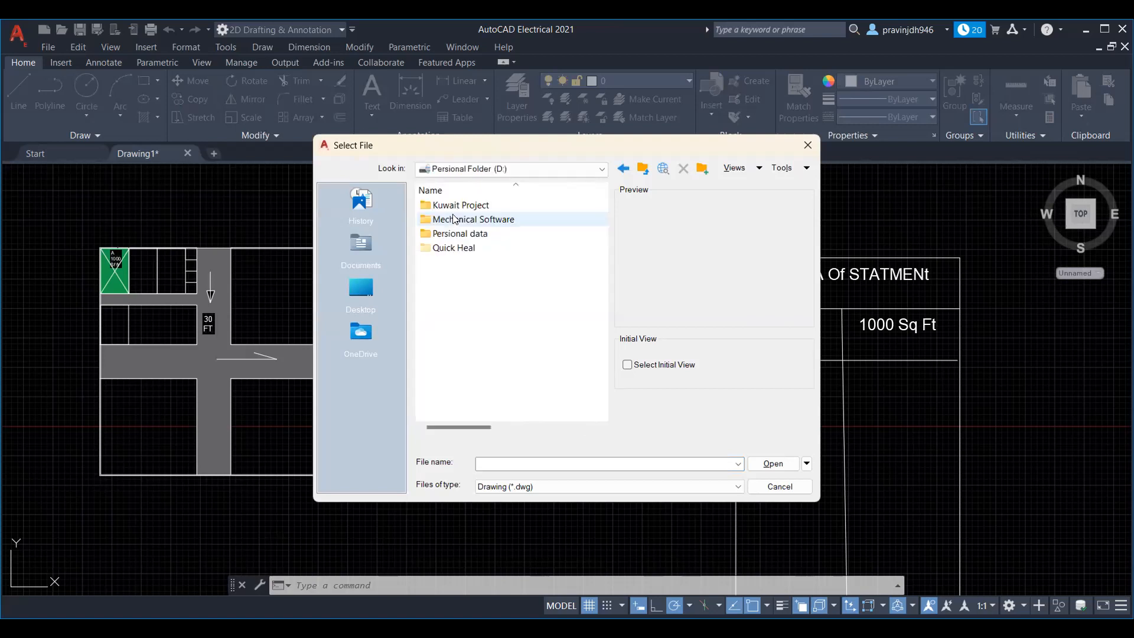
double_click(471, 220)
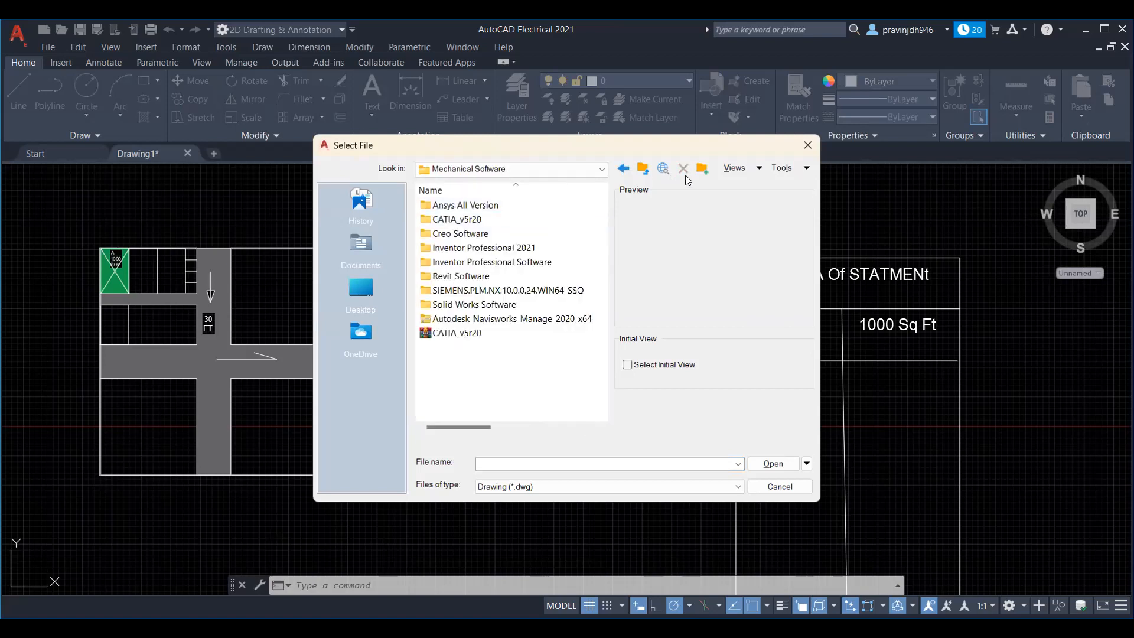
left_click(642, 170)
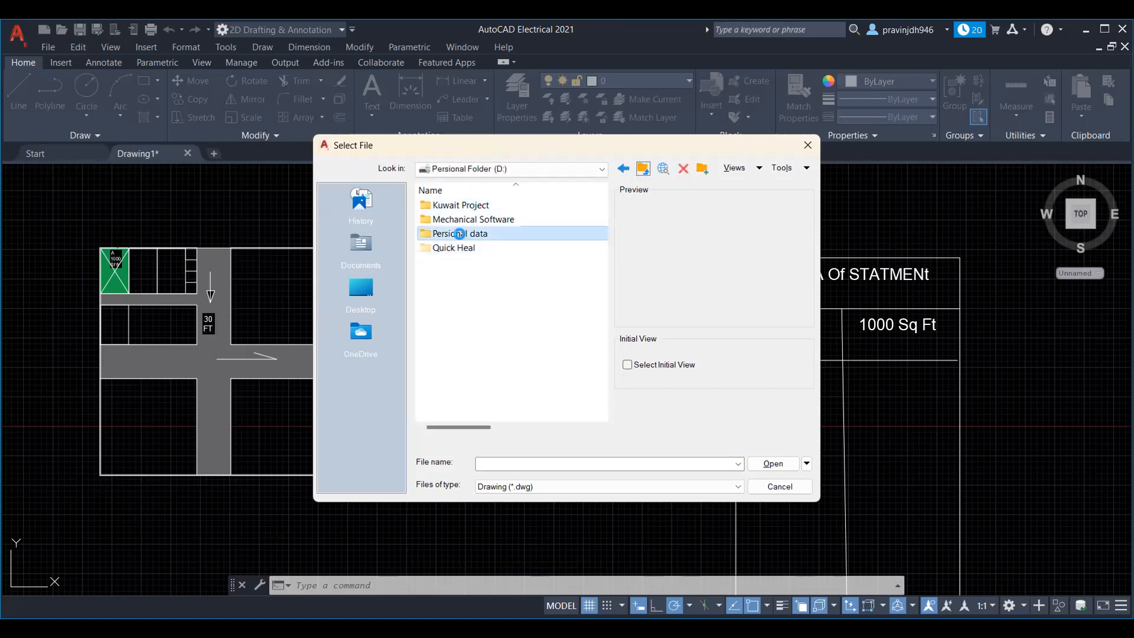
double_click(471, 234)
double_click(449, 219)
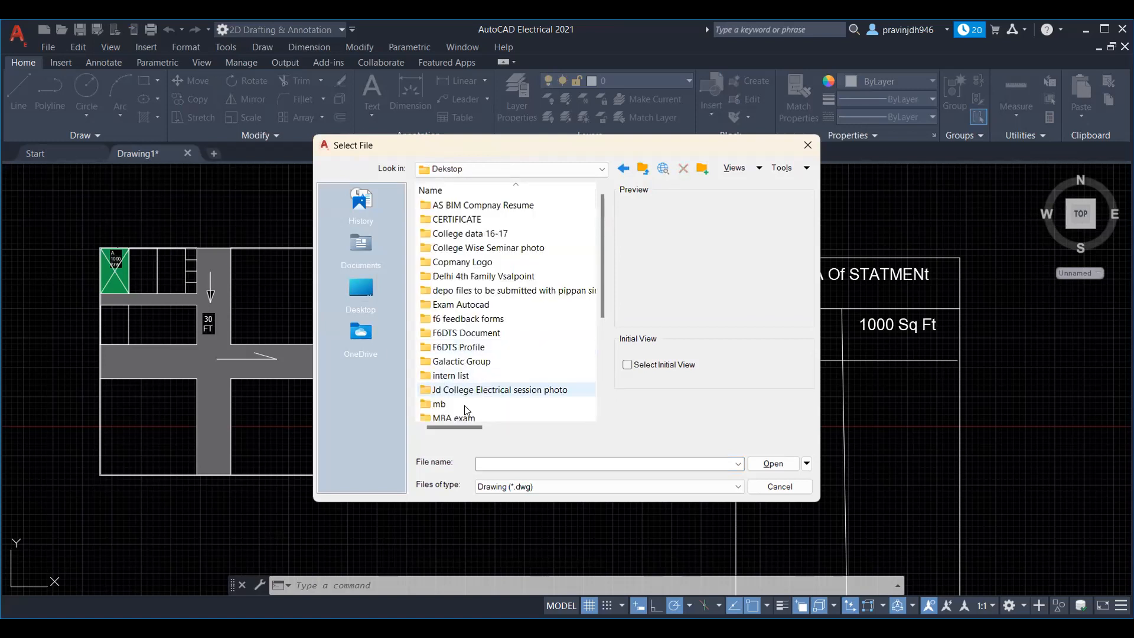
scroll(465, 407, "down", 2)
scroll(465, 407, "down", 2)
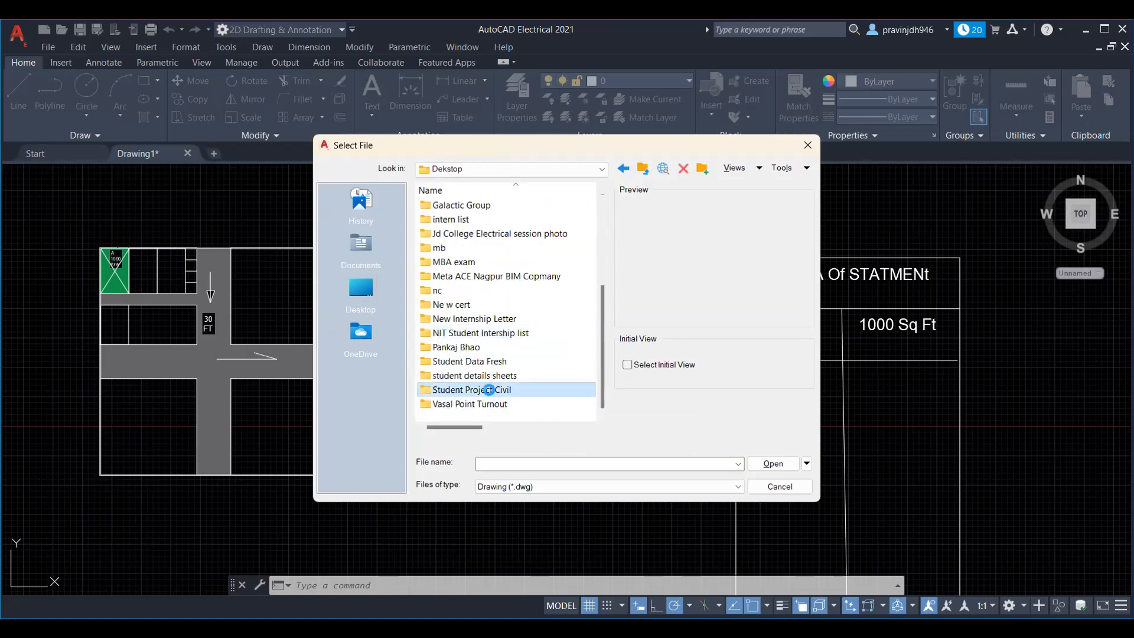
double_click(482, 387)
Open the drawing 31' X 45' (1395sqft) and examine its PROPSED SITE plan up close.
left_click(488, 207)
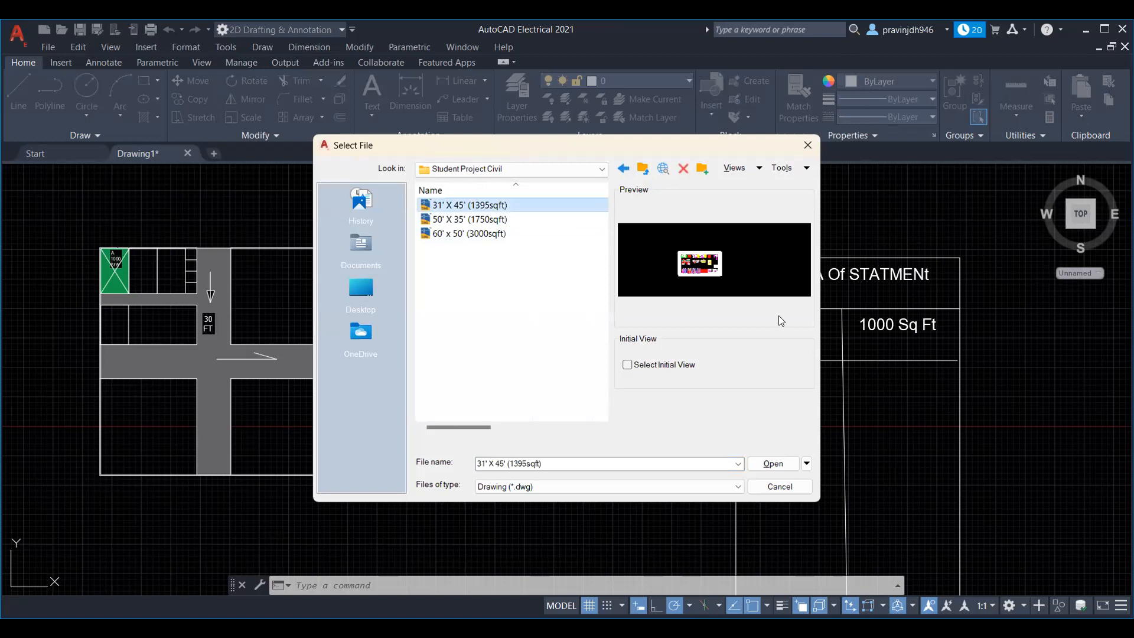
left_click(773, 464)
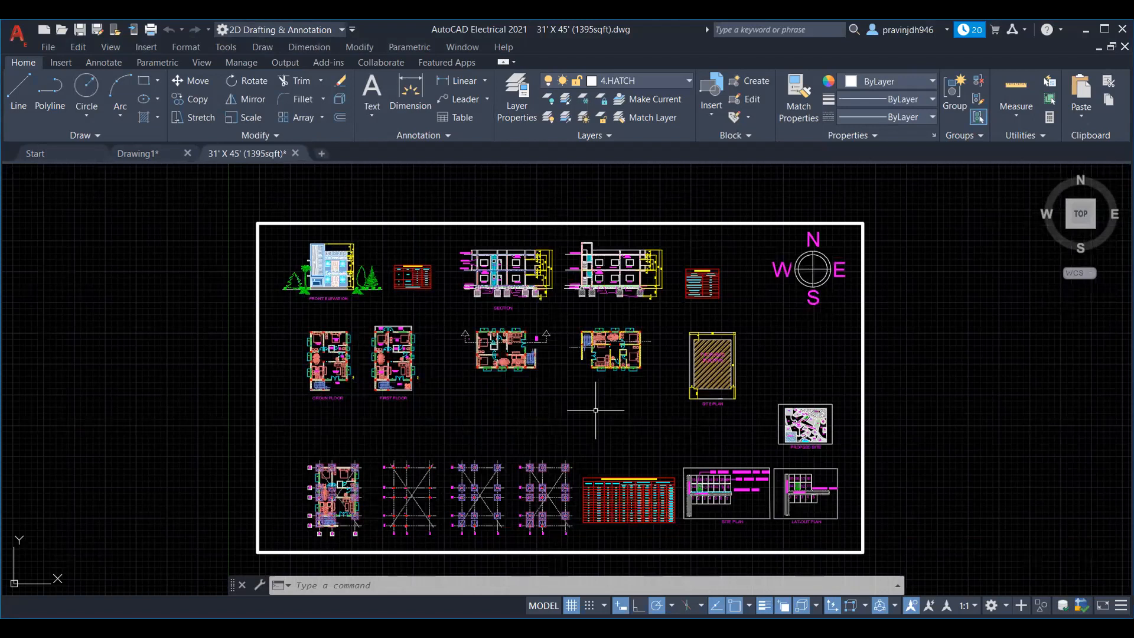
scroll(614, 389, "up", 2)
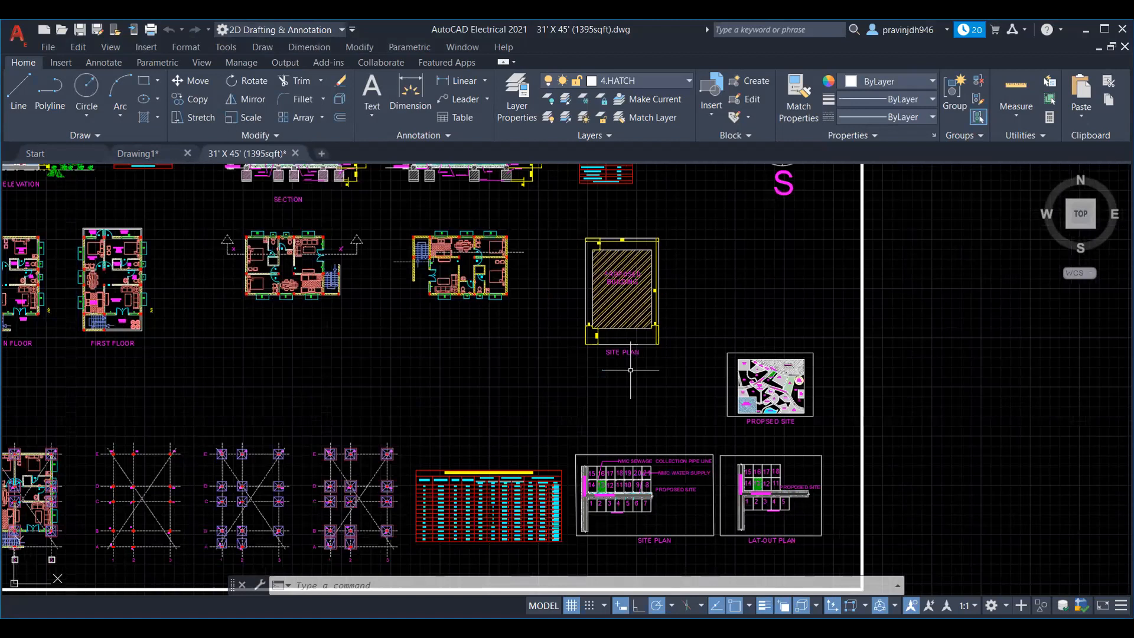
scroll(826, 402, "up", 8)
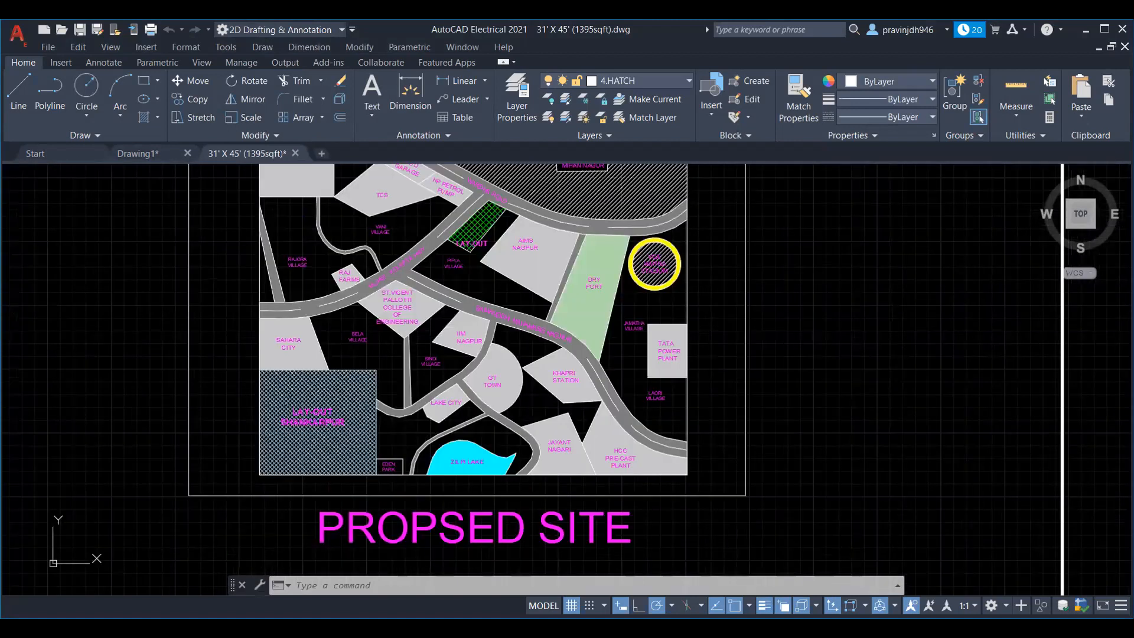
Examine the PROPSED SITE plan's highways, college, station and town areas, and the green LAY-OUT plot beside Wardha Road.
middle_click_drag(702, 426, 684, 443)
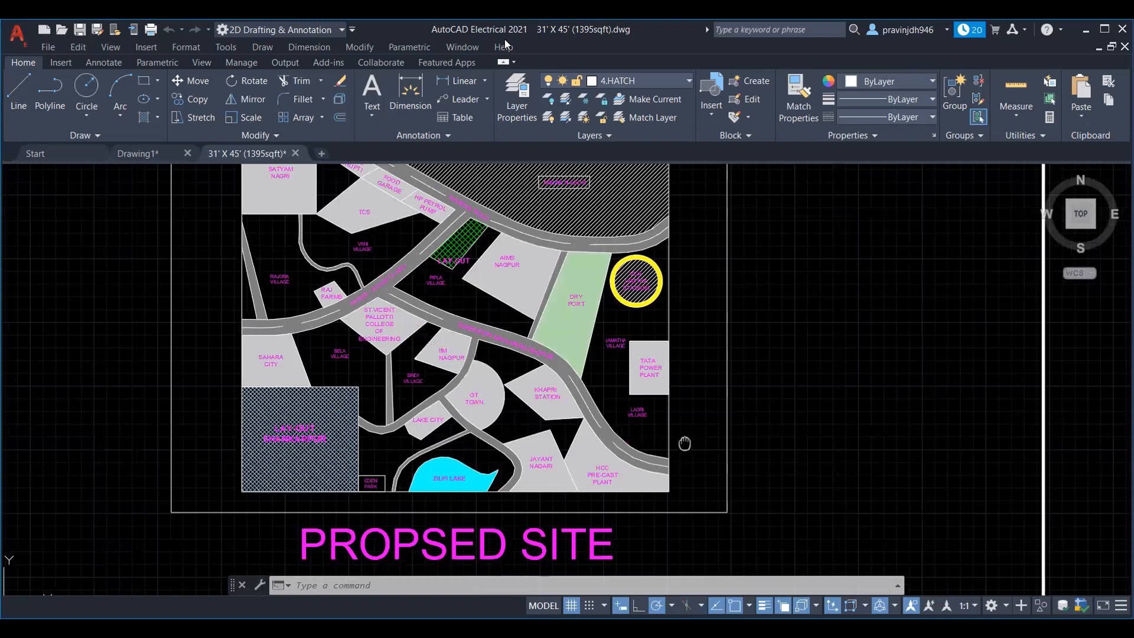
scroll(684, 443, "down", 2)
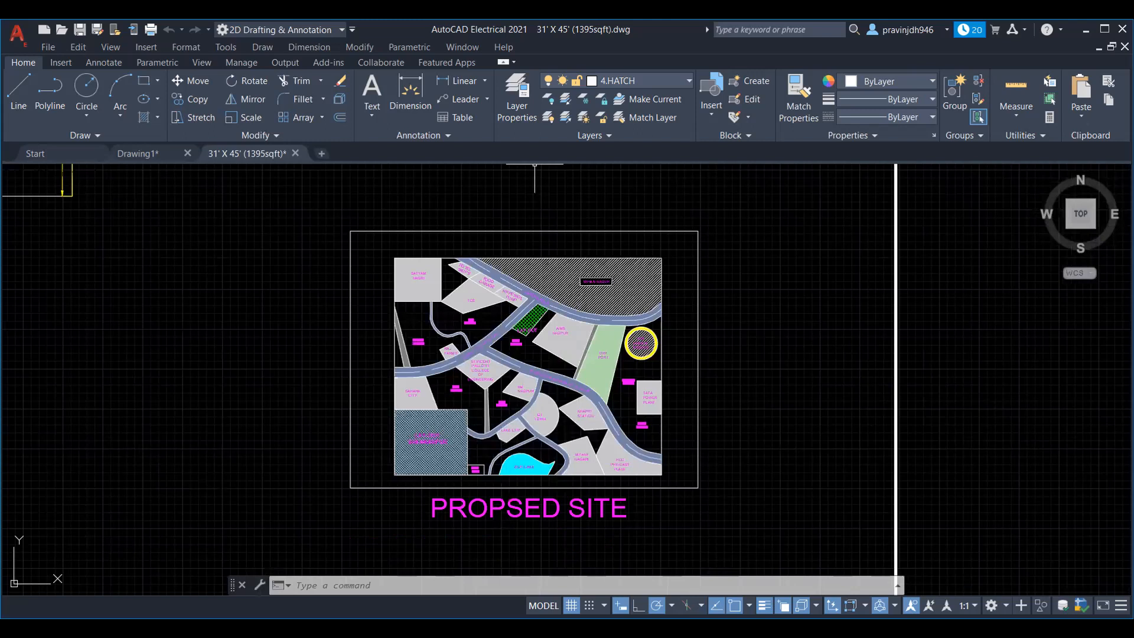
scroll(500, 392, "up", 2)
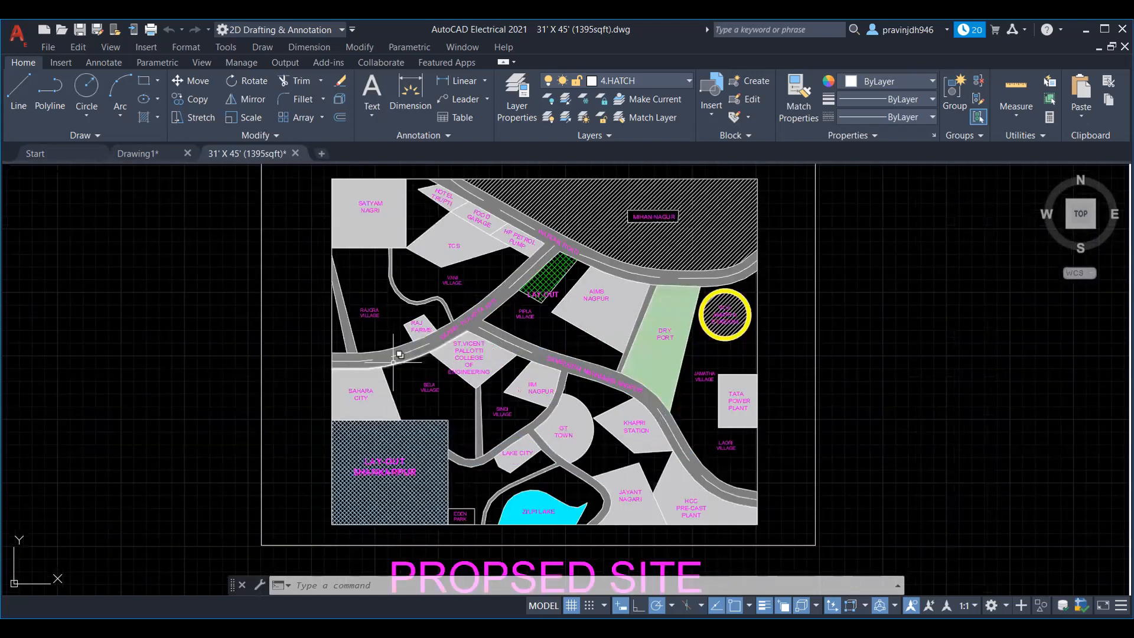
scroll(437, 340, "up", 6)
scroll(482, 331, "down", 2)
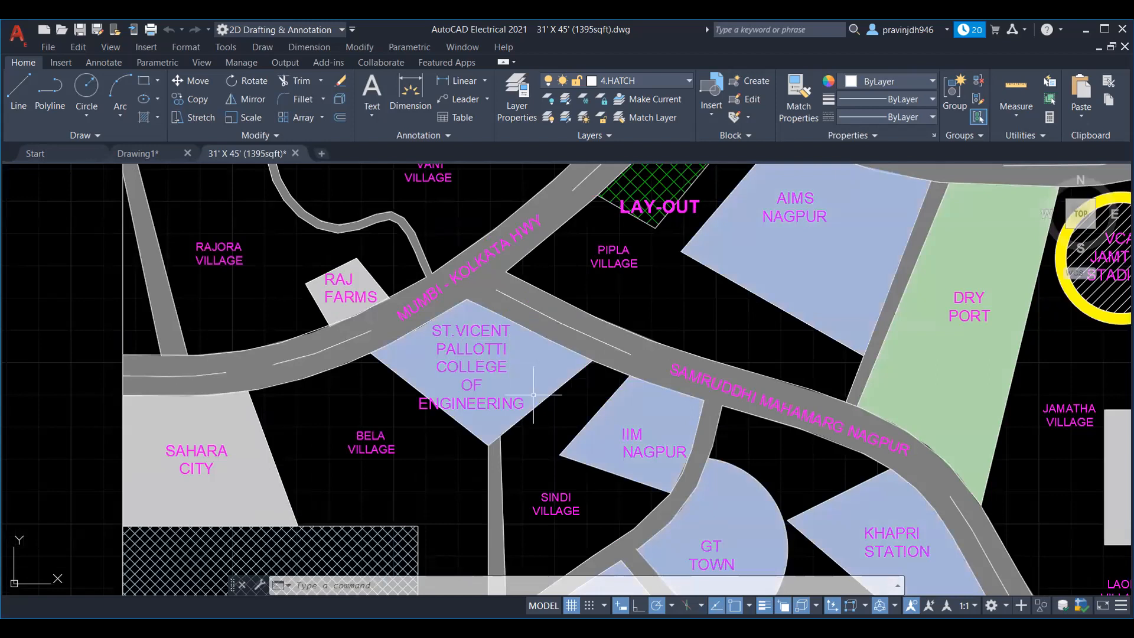
middle_click_drag(395, 410, 378, 328)
middle_click_drag(608, 476, 461, 456)
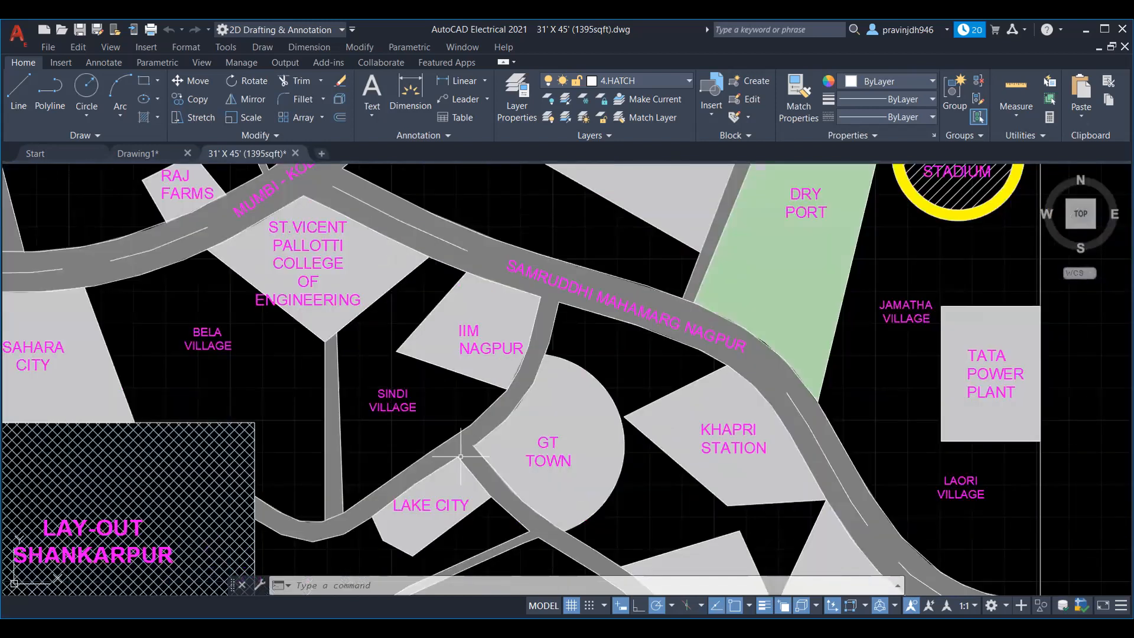
mouse_move(509, 370)
middle_mouse_down()
mouse_move(482, 420)
mouse_move(432, 407)
middle_mouse_up()
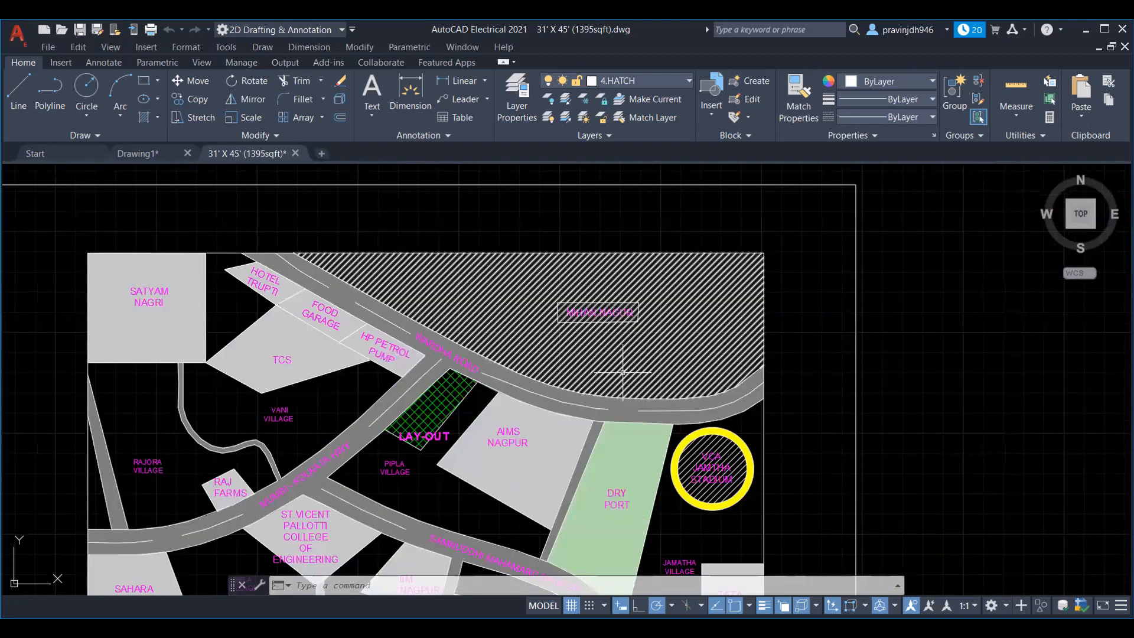
scroll(415, 381, "up", 2)
middle_click_drag(415, 381, 566, 367)
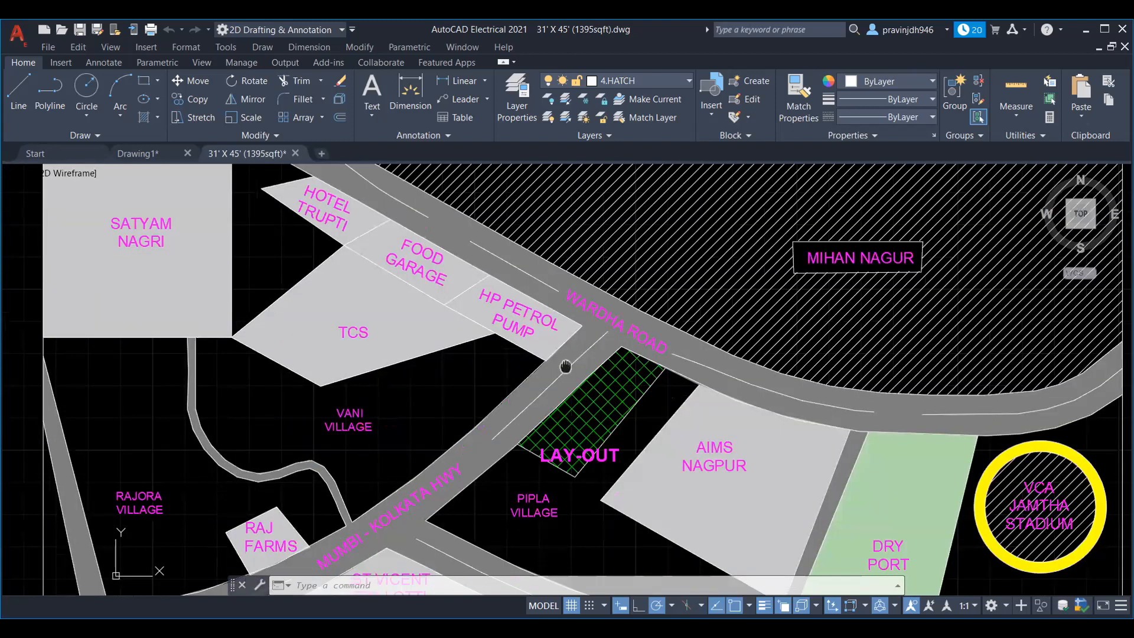
Examine how the villages, Dry Port, stadium, lake and LAY-OUT SHANKARPUR area are arranged around the roads of the PROPSED SITE plan.
scroll(566, 367, "down", 4)
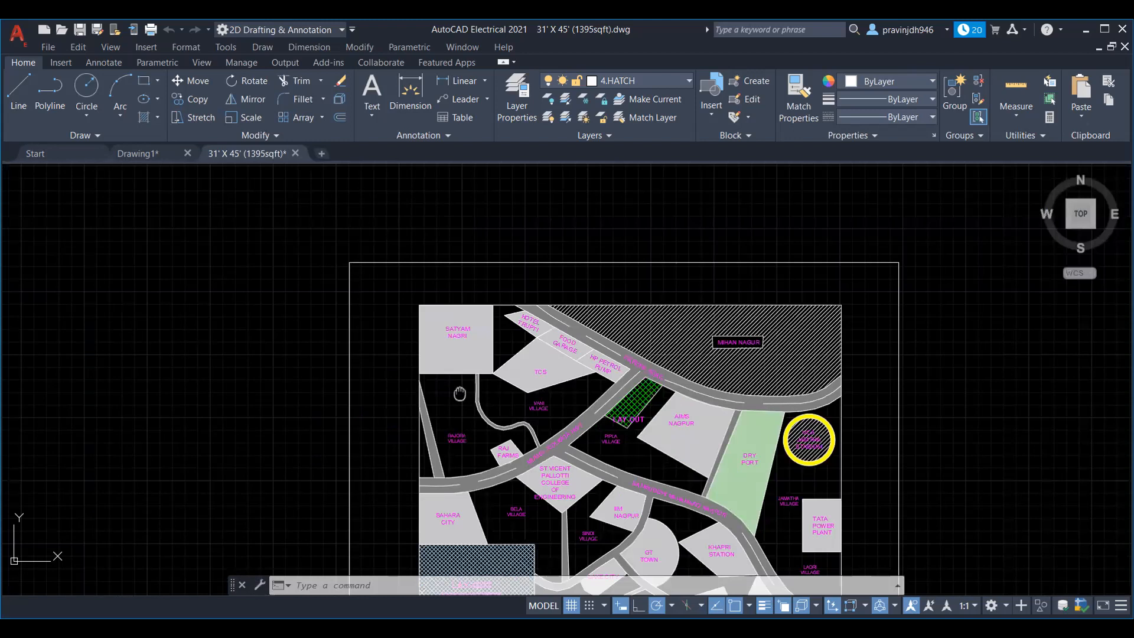
scroll(460, 394, "down", 2)
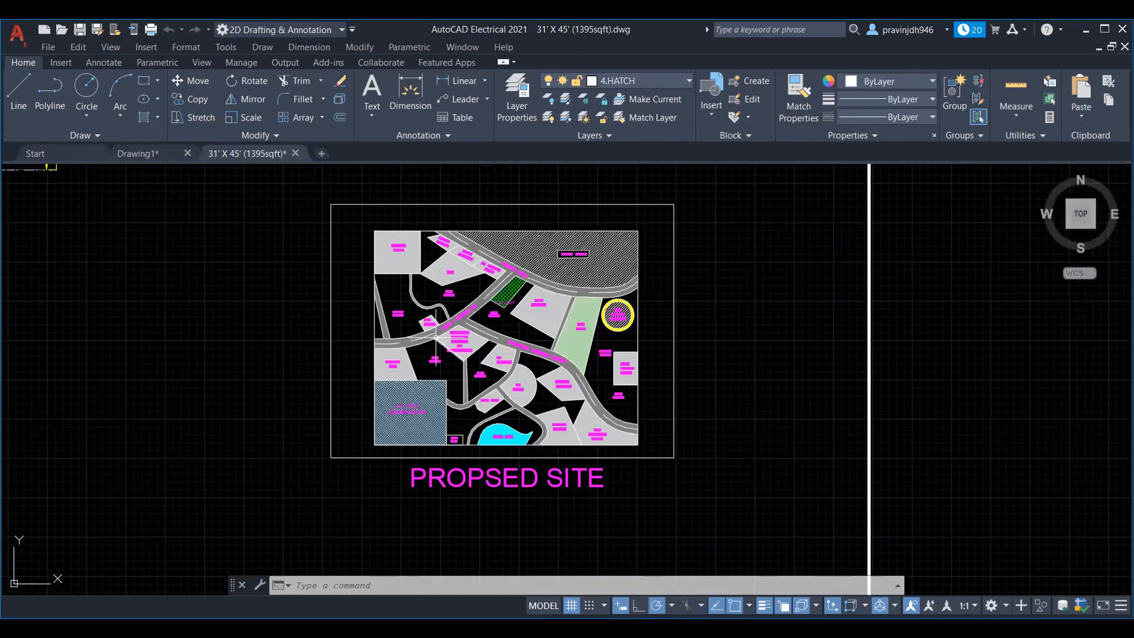
scroll(436, 340, "up", 2)
mouse_move(523, 377)
middle_mouse_down()
mouse_move(511, 364)
mouse_move(496, 395)
middle_mouse_up()
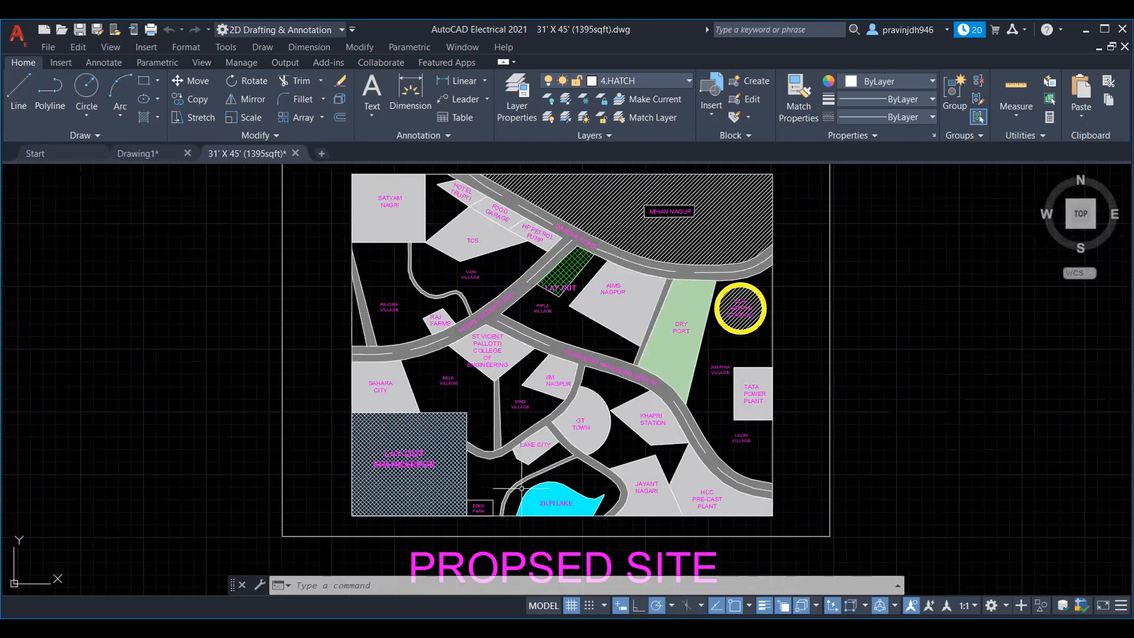
middle_click_drag(527, 392, 518, 410)
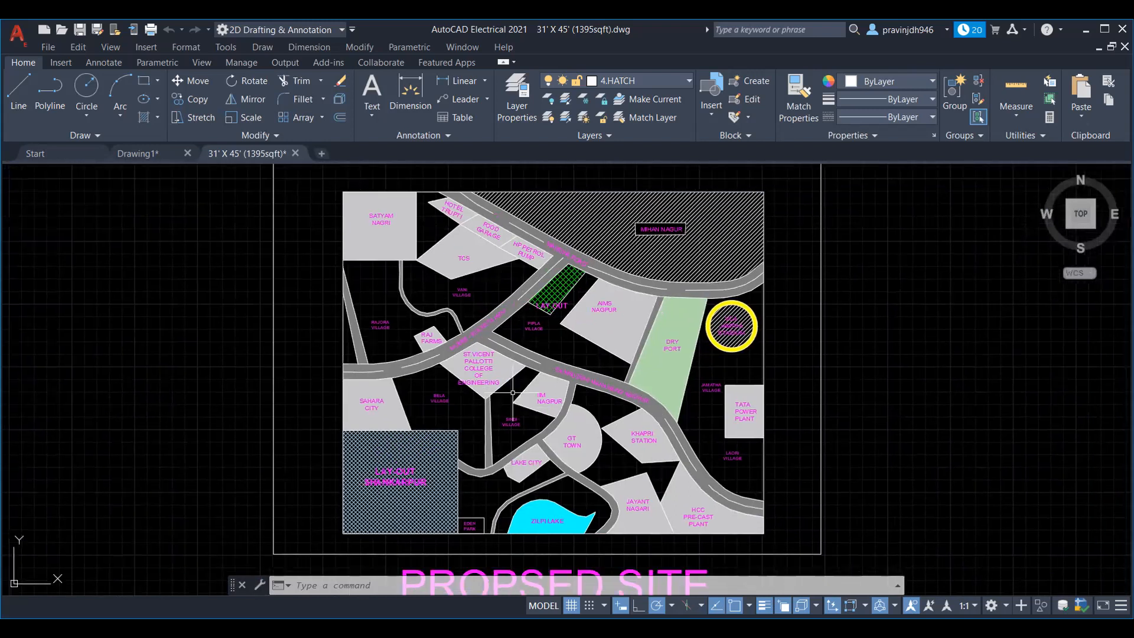
scroll(421, 382, "up", 4)
middle_click_drag(332, 245, 354, 369)
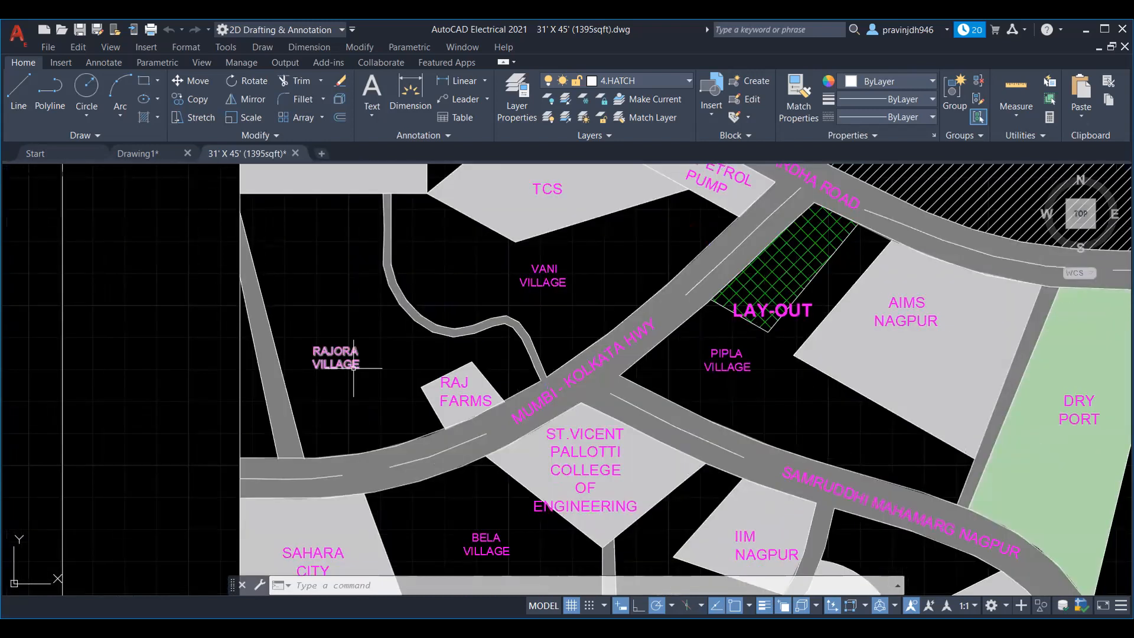
scroll(354, 368, "down", 2)
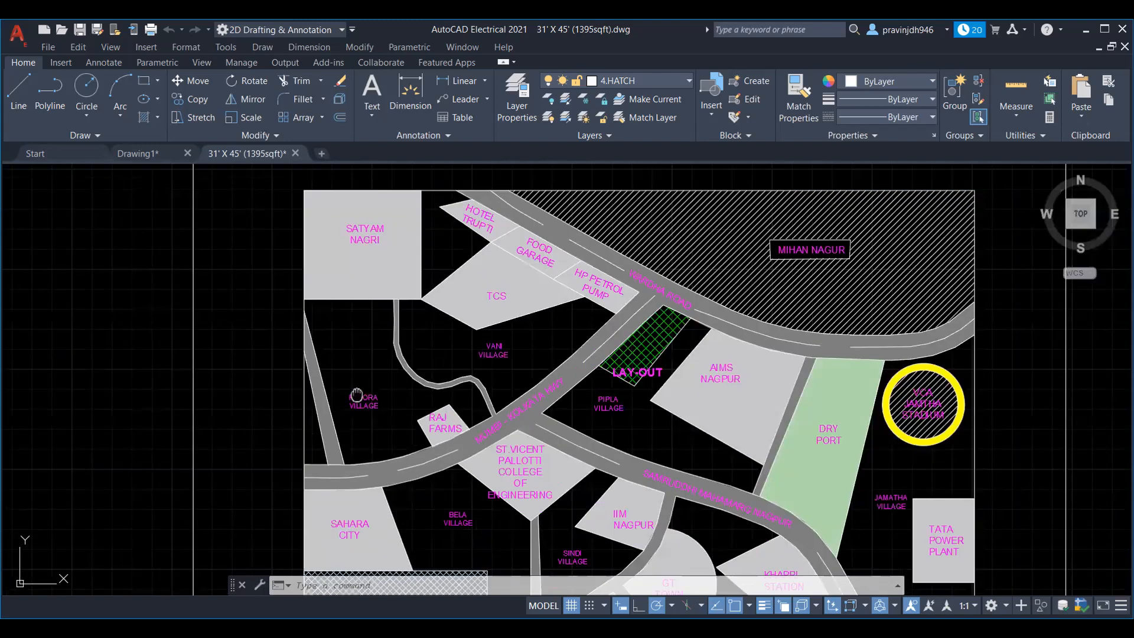
middle_click_drag(357, 395, 394, 381)
middle_click_drag(564, 358, 517, 285)
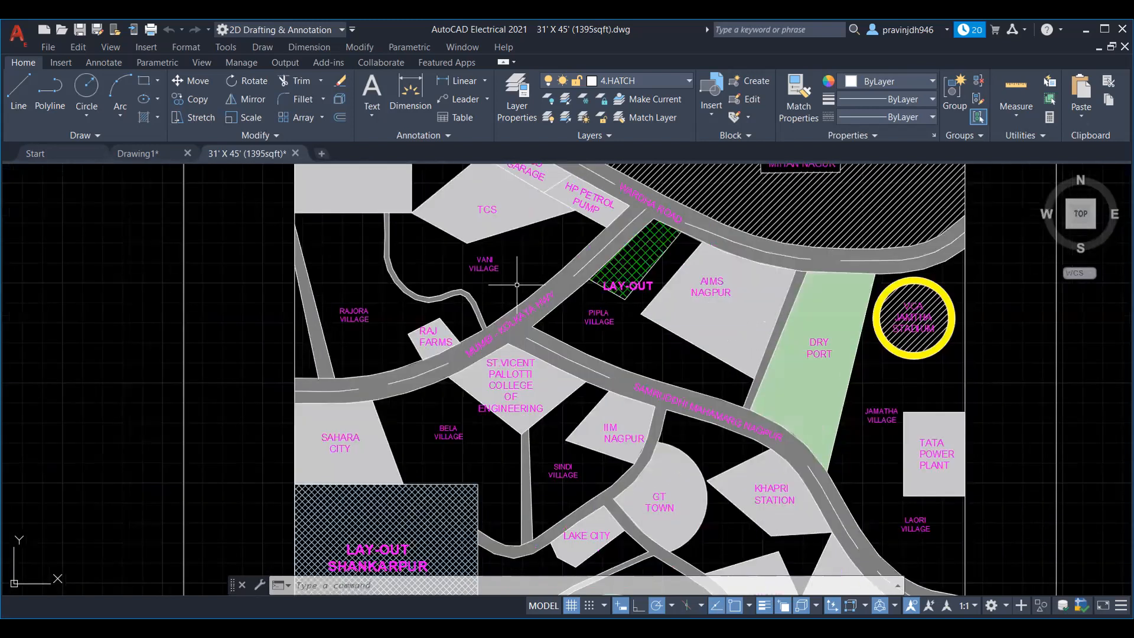
middle_click_drag(678, 376, 626, 349)
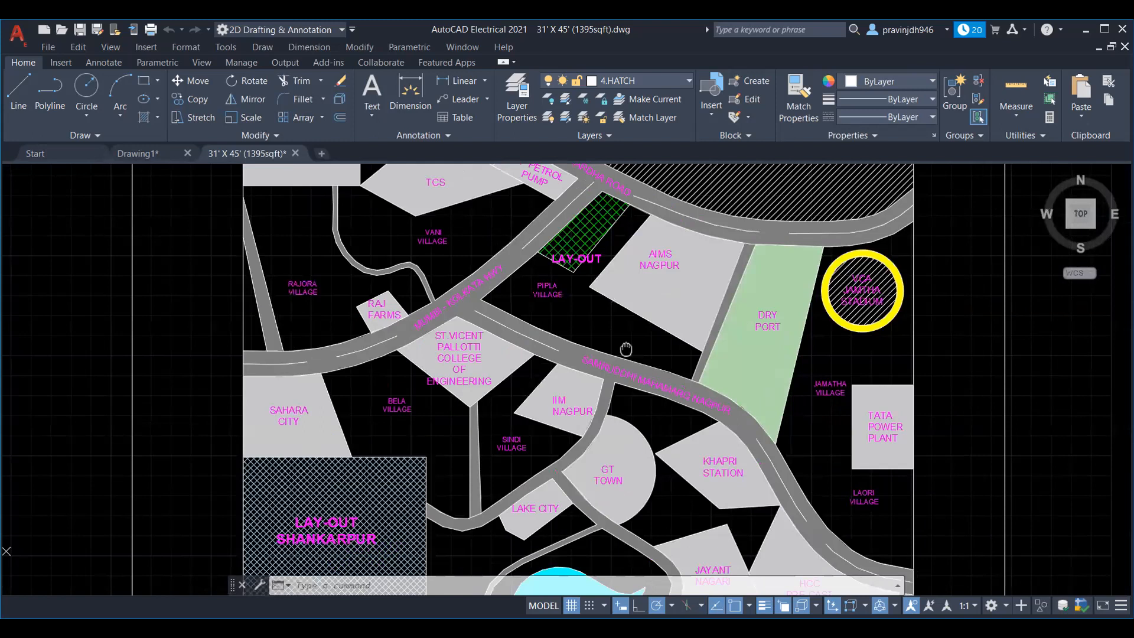
scroll(626, 350, "down", 2)
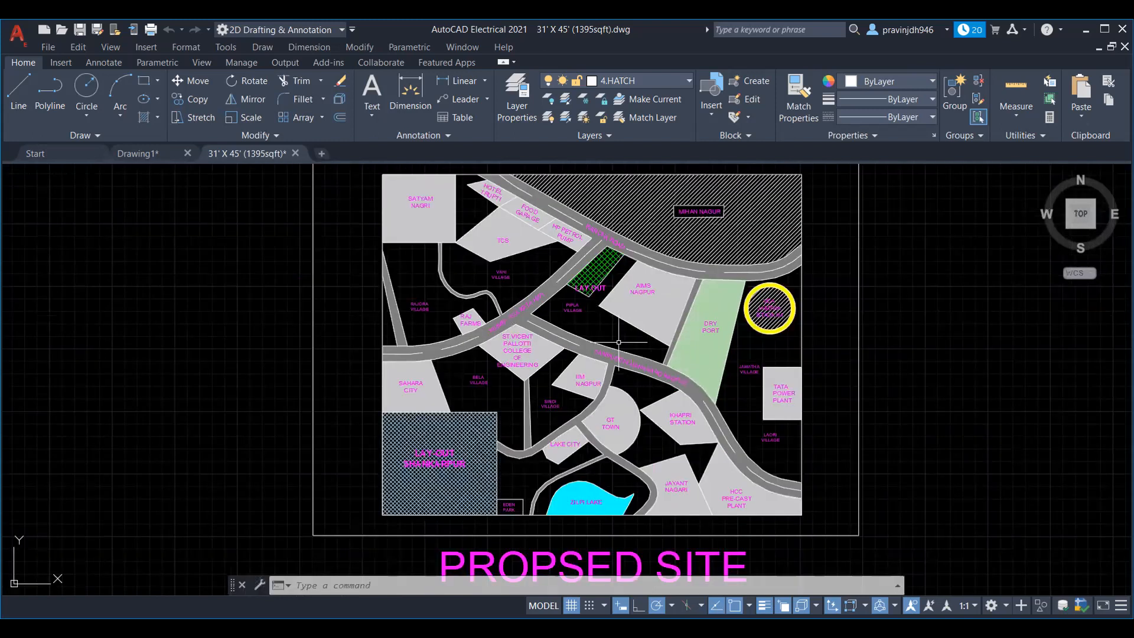
middle_click_drag(619, 342, 639, 359)
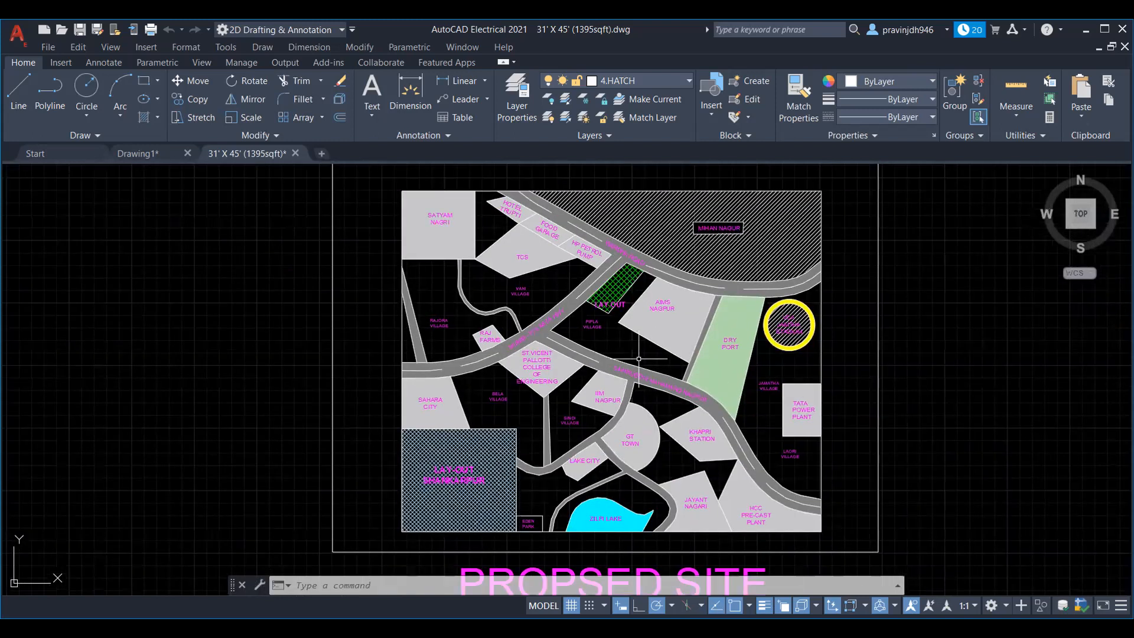
scroll(734, 331, "up", 2)
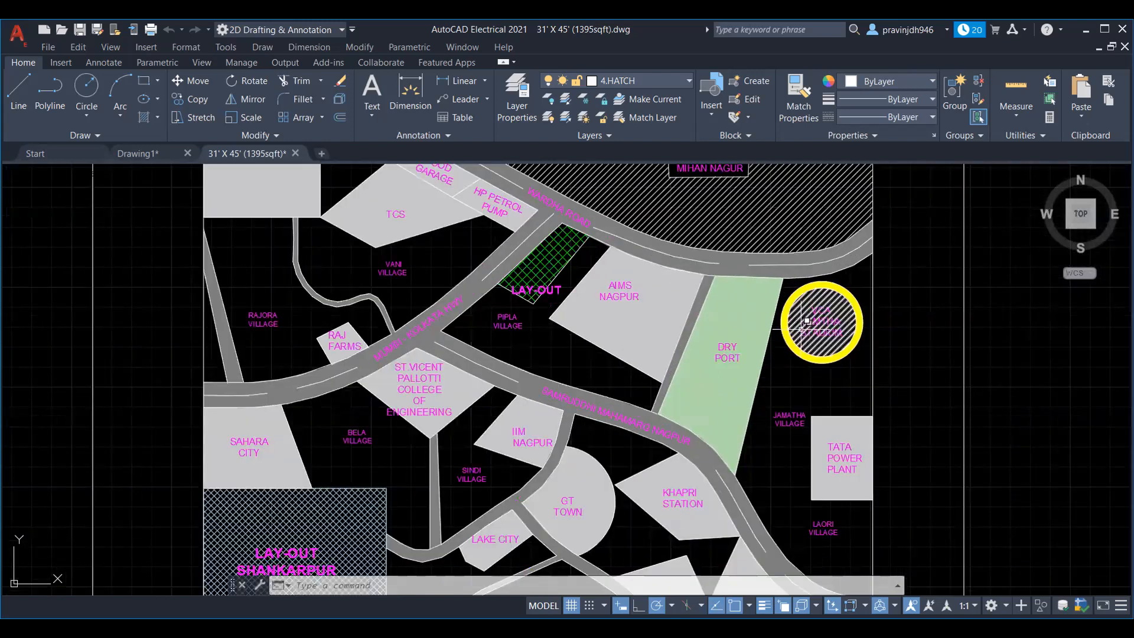
scroll(596, 366, "down", 2)
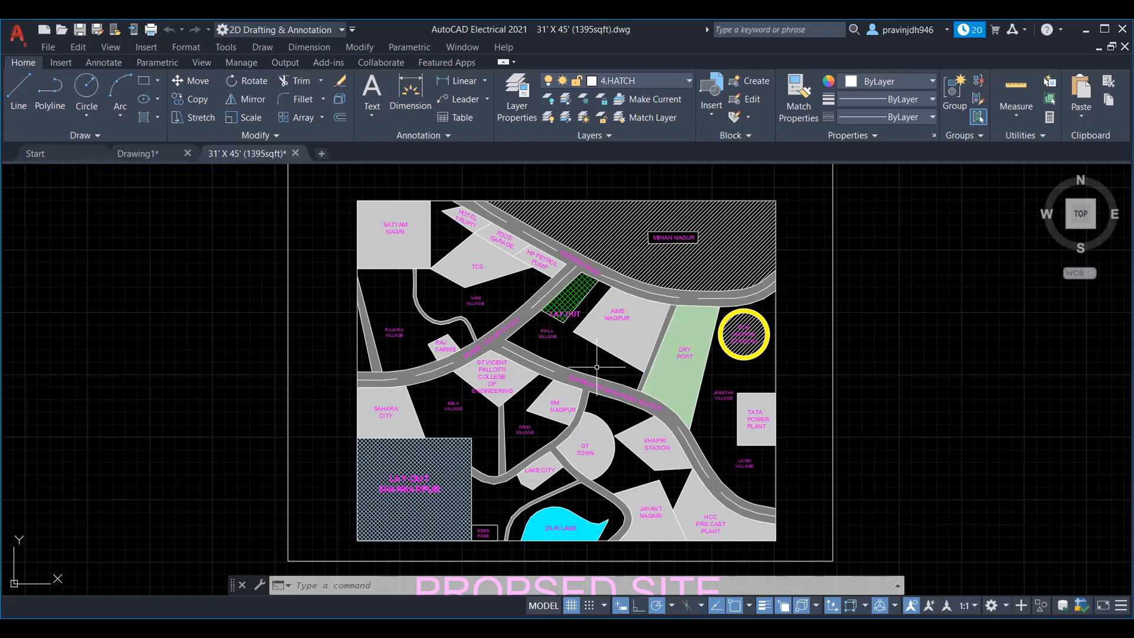
mouse_move(597, 367)
middle_mouse_down()
mouse_move(599, 330)
mouse_move(573, 411)
mouse_move(589, 387)
middle_mouse_up()
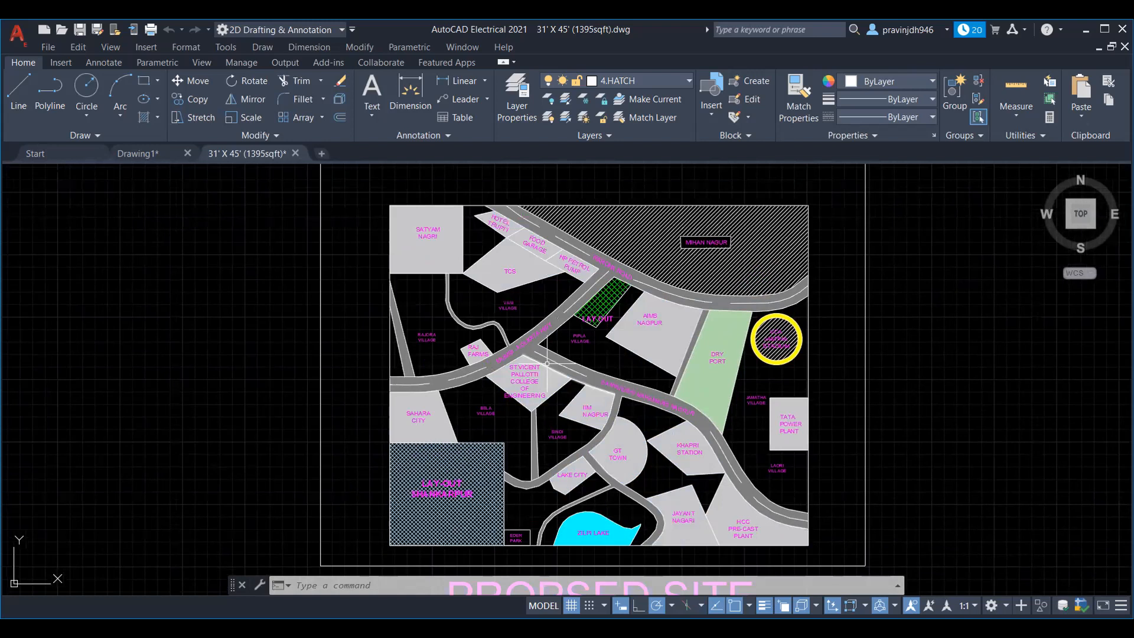
scroll(547, 364, "up", 2)
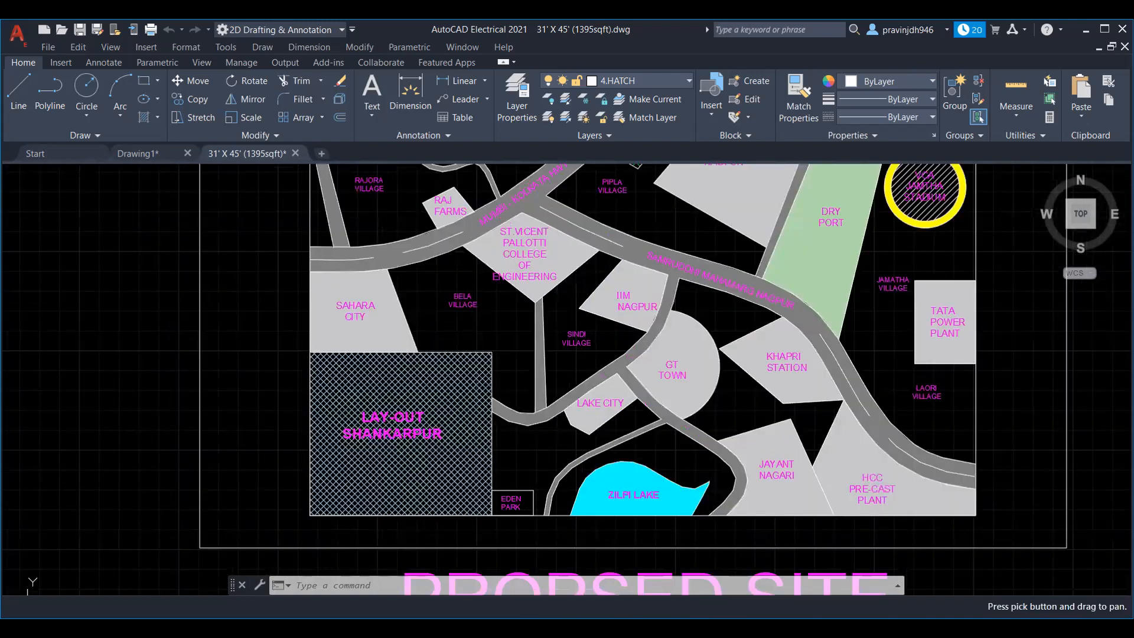
Examine the numbered plots, 12' wide roads, sewage line and water supply in the SITE PLAN beside the LAT-OUT PLAN.
scroll(718, 209, "down", 8)
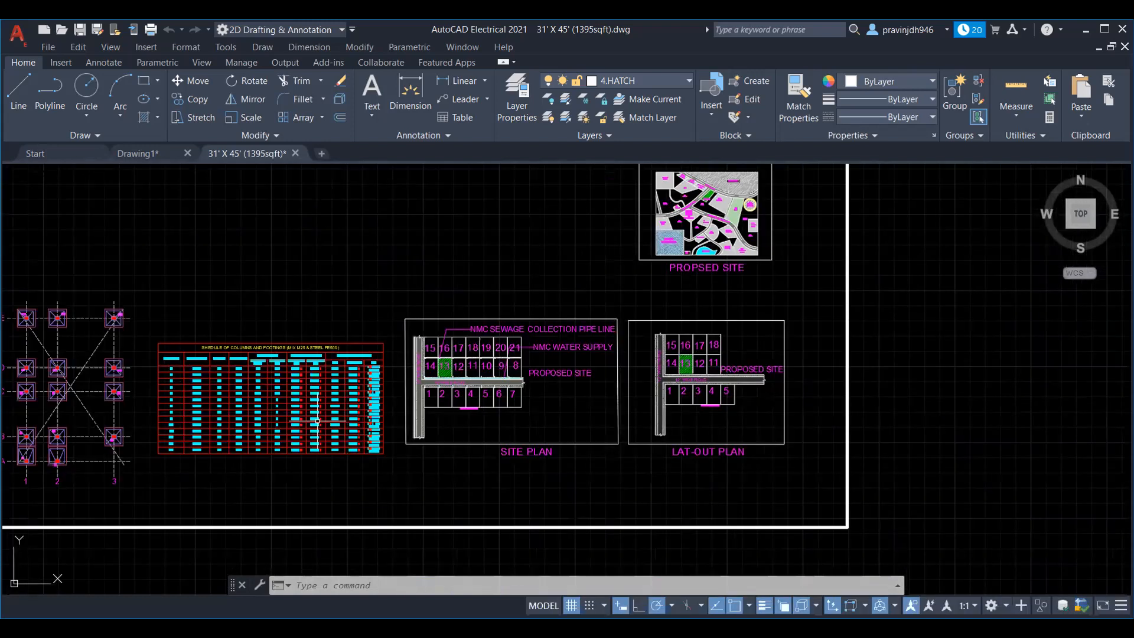
scroll(431, 381, "up", 4)
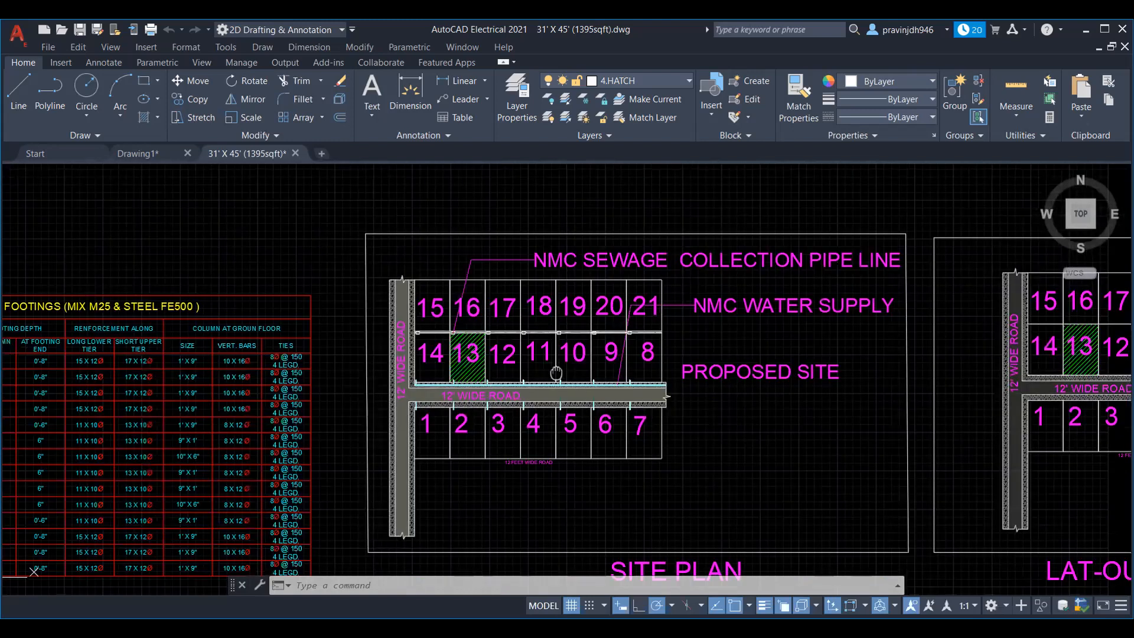
scroll(377, 332, "up", 2)
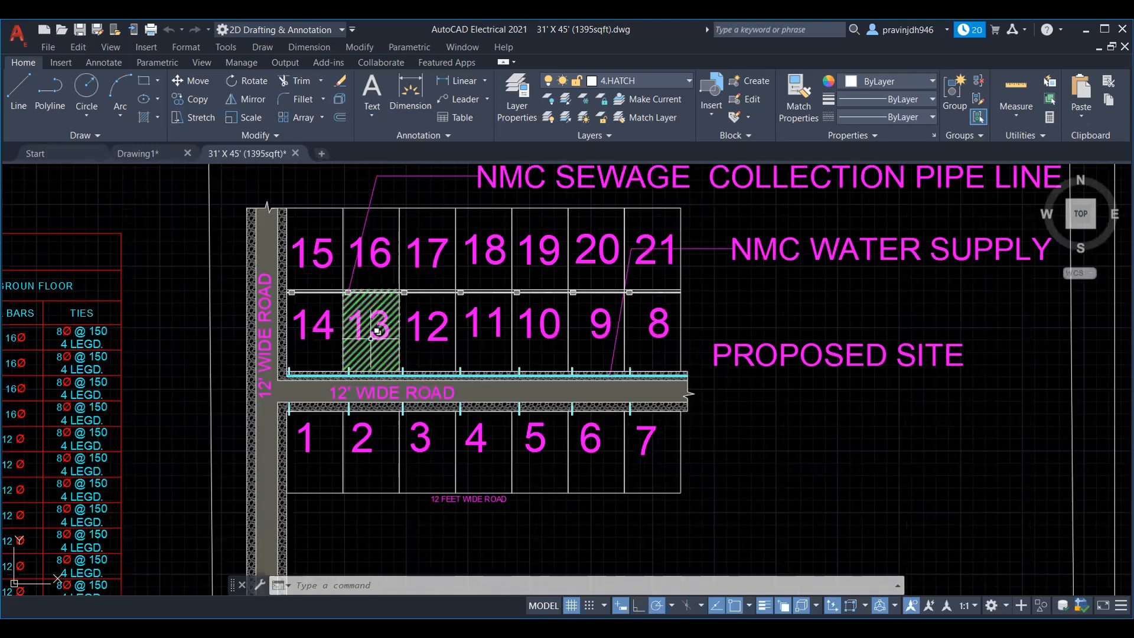
scroll(377, 332, "down", 2)
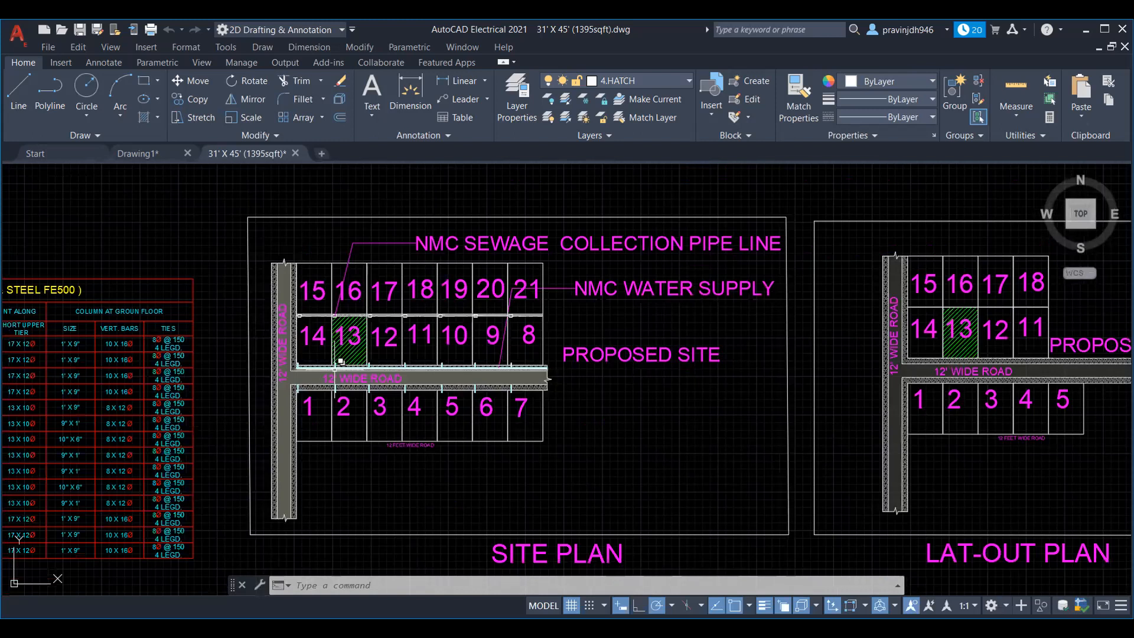
scroll(341, 361, "up", 4)
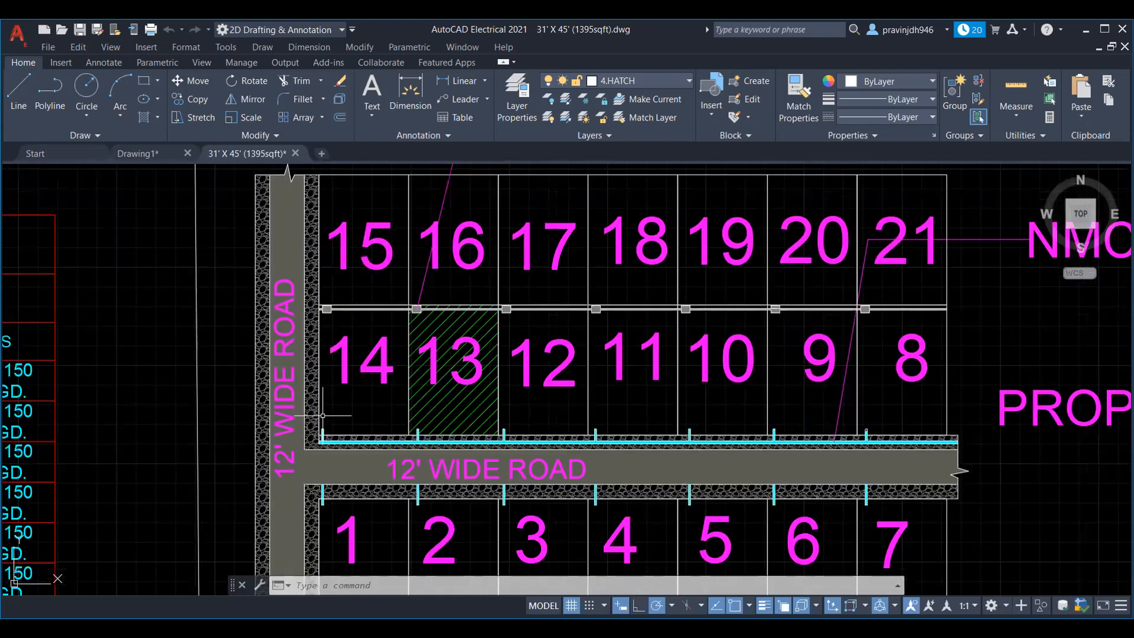
scroll(323, 416, "down", 2)
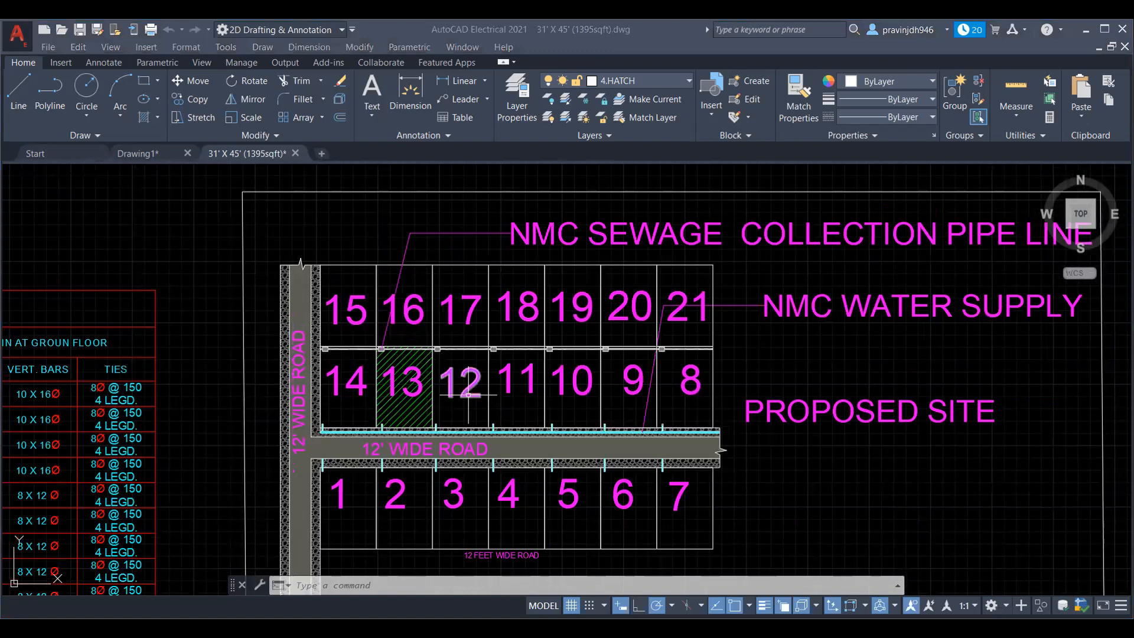
scroll(469, 396, "down", 4)
middle_click_drag(29, 297, 492, 302)
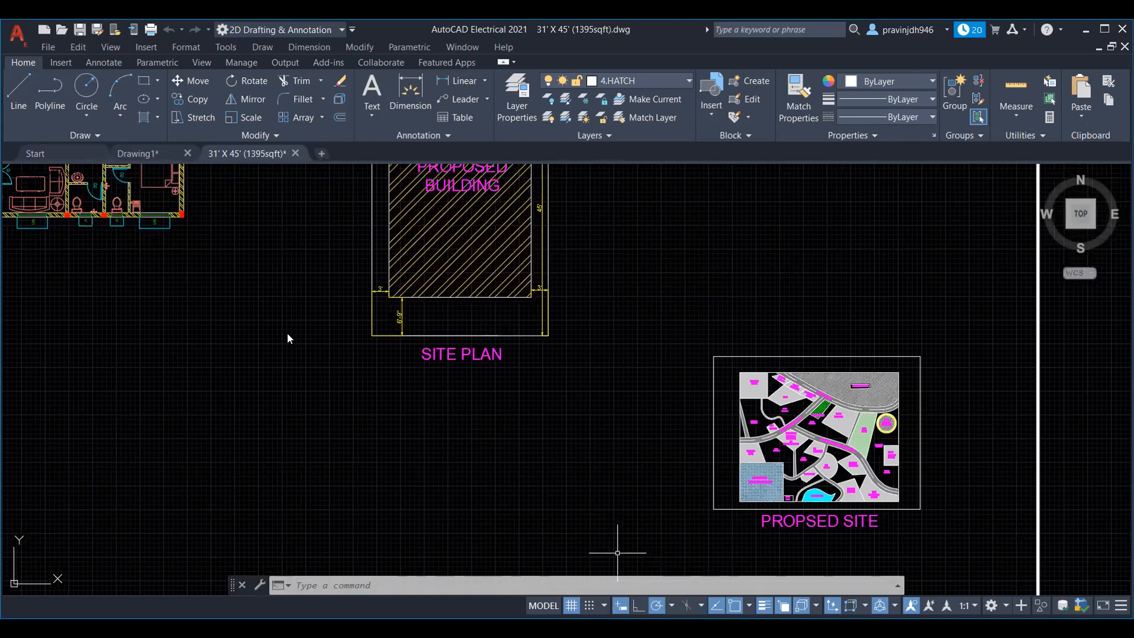
Switch to the image Ploting Area.jpg in the photo viewer and examine its plots, internal roads, trees and street lights.
key("ctrl+Tab")
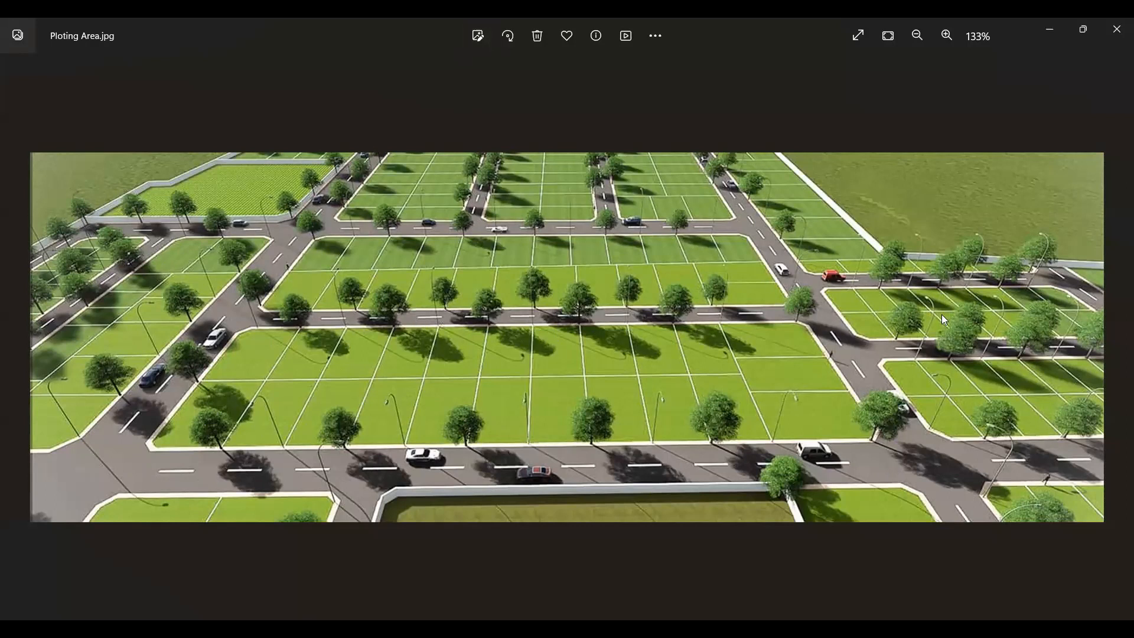
scroll(563, 303, "down", 2)
scroll(895, 458, "up", 2)
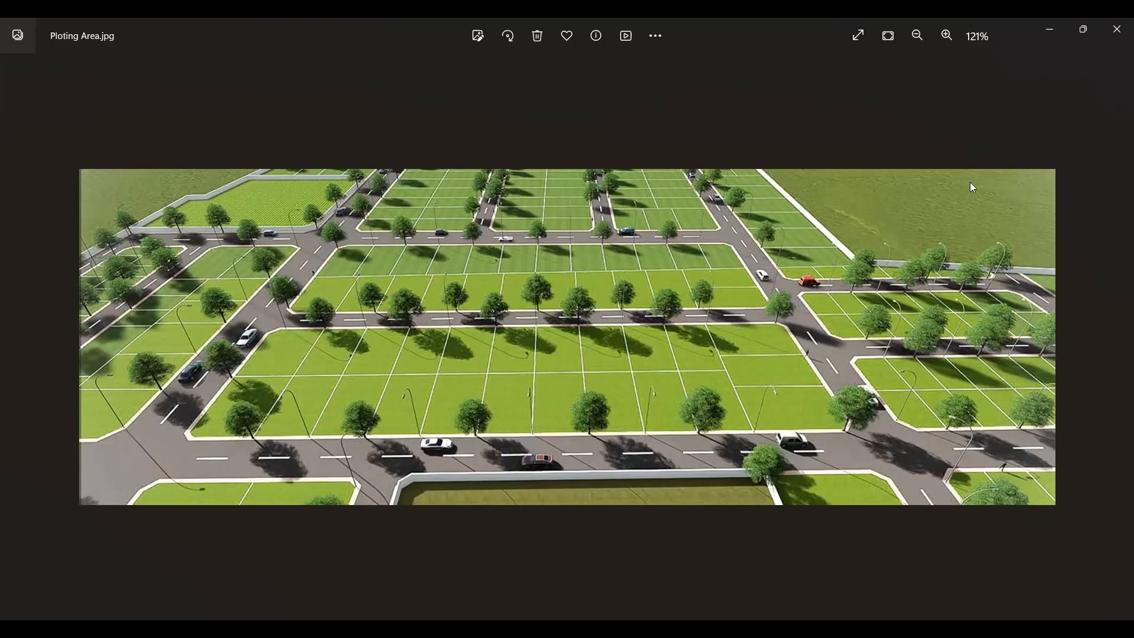
scroll(946, 195, "up", 2)
scroll(919, 216, "up", 5)
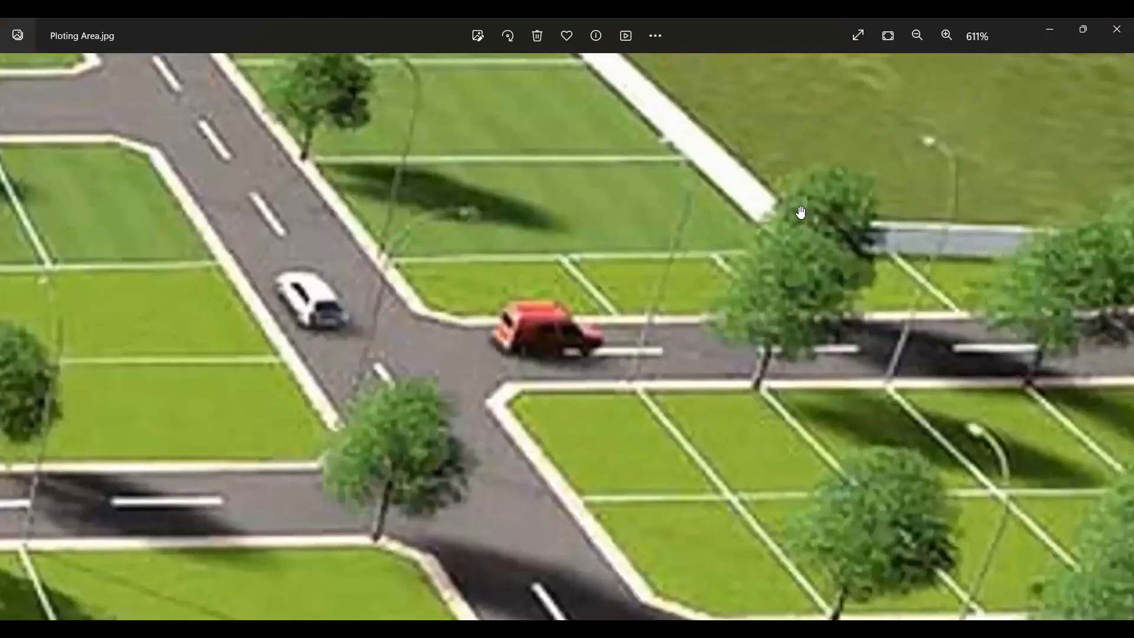
scroll(741, 233, "down", 7)
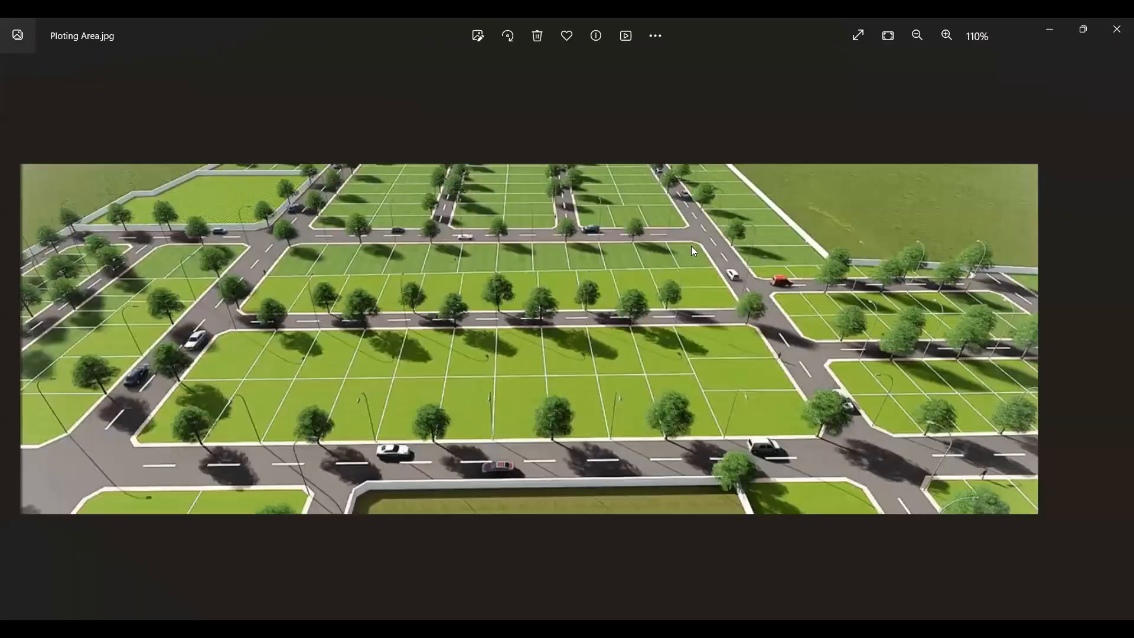
scroll(152, 222, "up", 2)
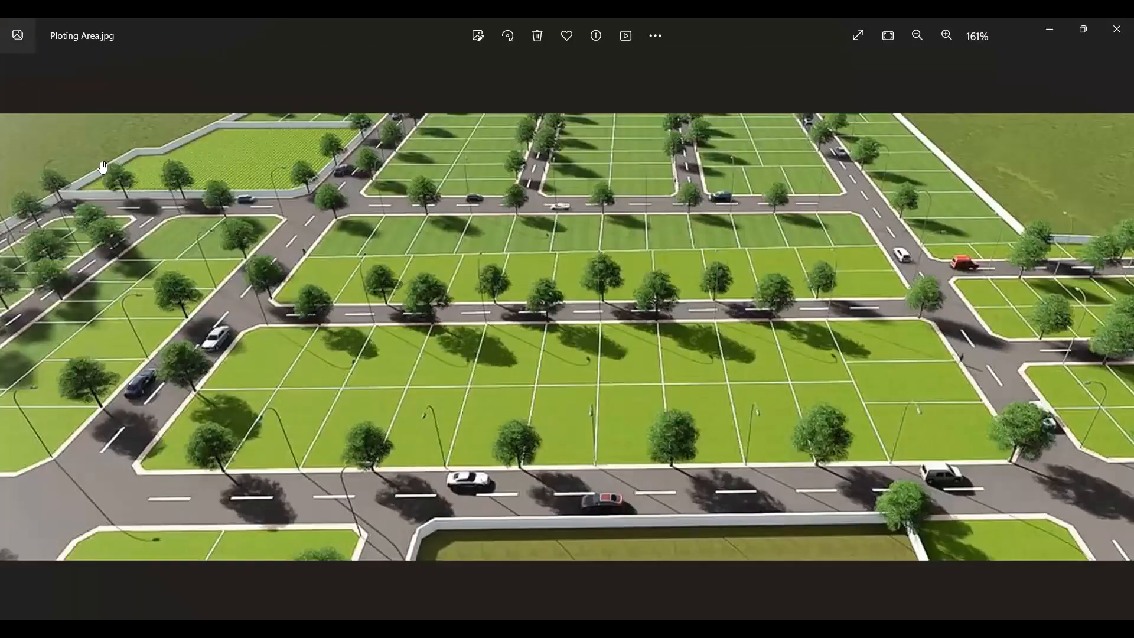
scroll(610, 308, "down", 2)
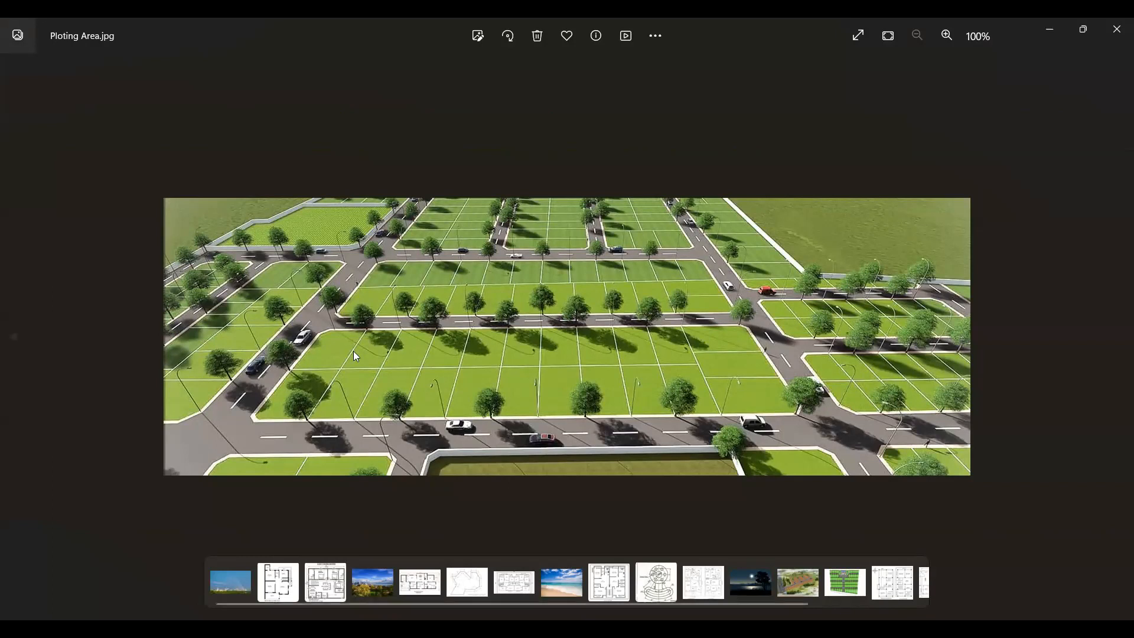
scroll(353, 351, "up", 5)
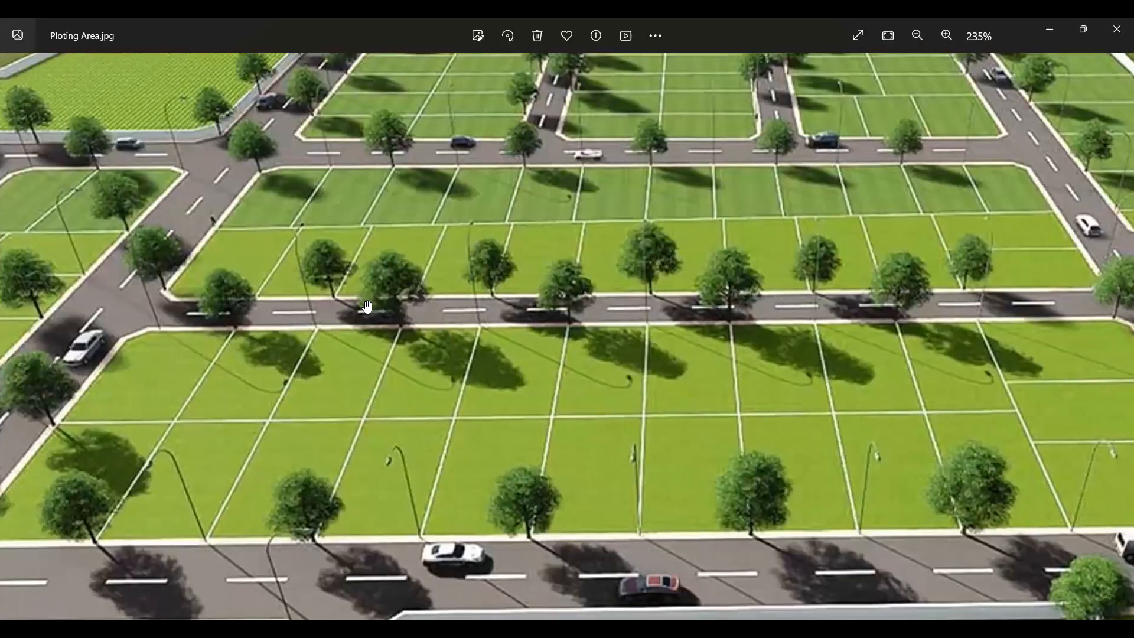
scroll(367, 308, "down", 4)
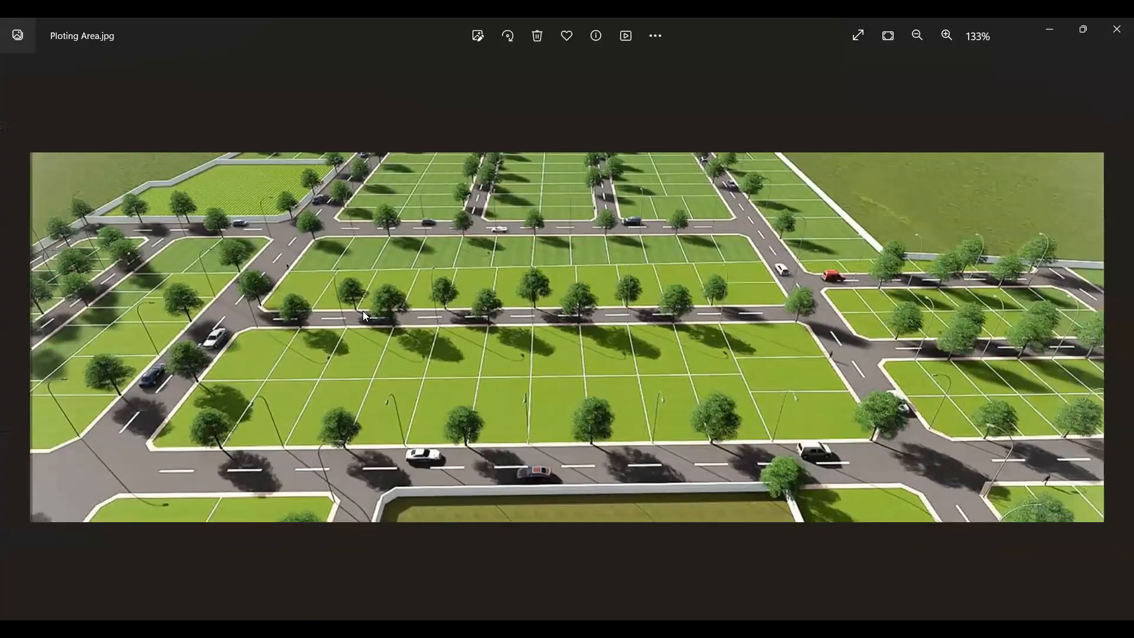